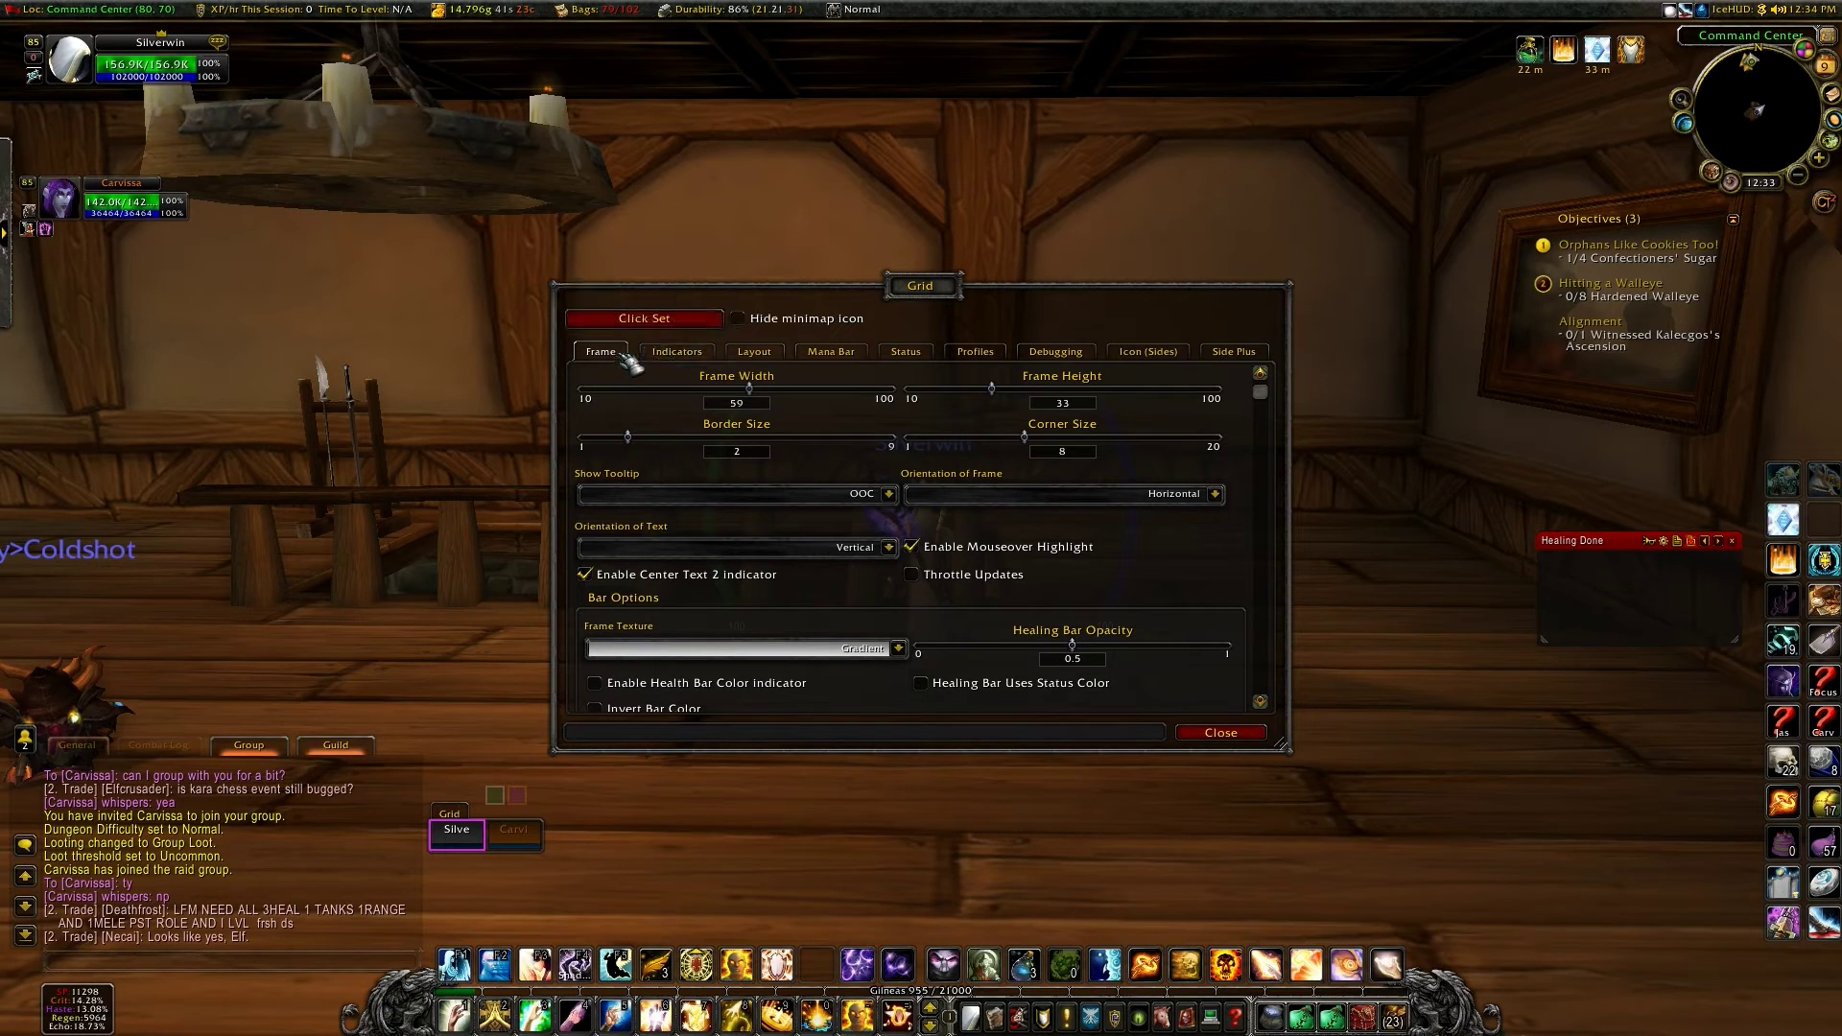
Step: Set the Grid frame width to 58 and height to 39, try a thicker border, and disable Center Text 2
{"action": "mouse_move", "coordinate": [758, 391]}
{"action": "left_mouse_down"}
{"action": "mouse_move", "coordinate": [816, 391]}
{"action": "mouse_move", "coordinate": [747, 393]}
{"action": "left_mouse_up"}
{"action": "mouse_move", "coordinate": [1006, 393]}
{"action": "left_mouse_down"}
{"action": "mouse_move", "coordinate": [1065, 394]}
{"action": "mouse_move", "coordinate": [1025, 393]}
{"action": "left_mouse_up"}
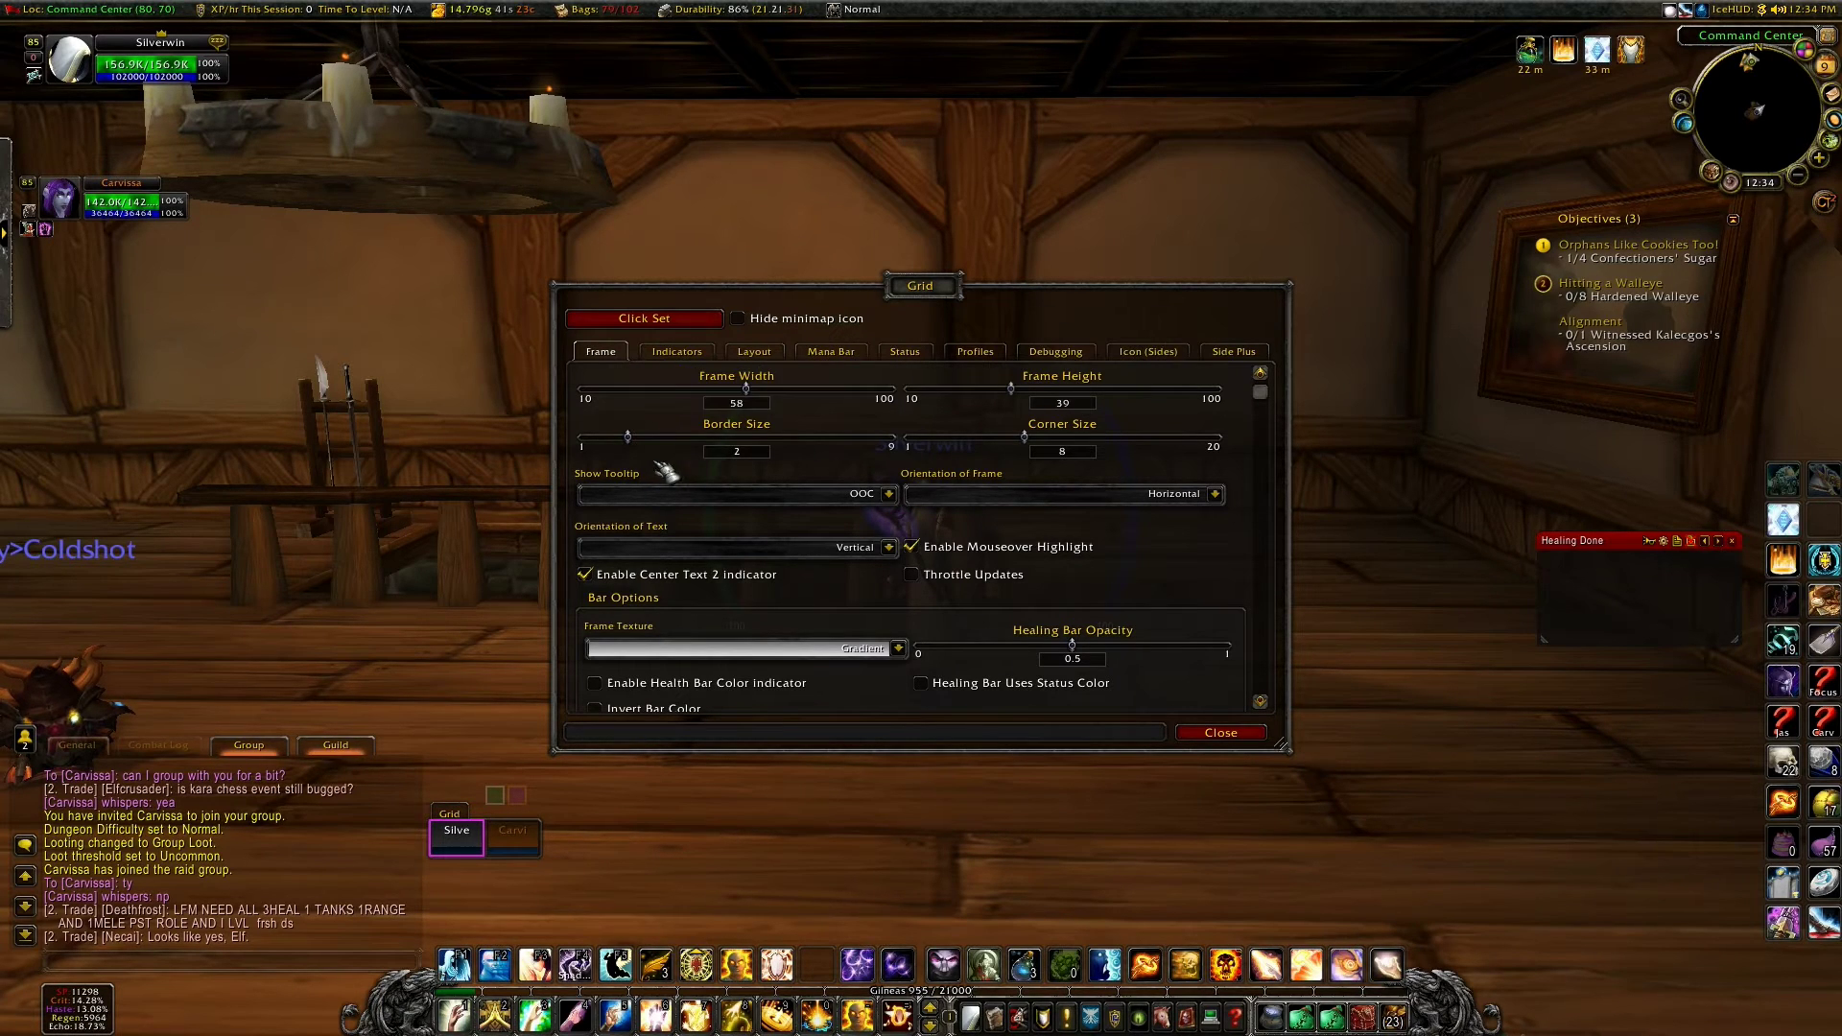
{"action": "mouse_move", "coordinate": [627, 438]}
{"action": "left_mouse_down"}
{"action": "mouse_move", "coordinate": [772, 439]}
{"action": "mouse_move", "coordinate": [633, 468]}
{"action": "left_mouse_up"}
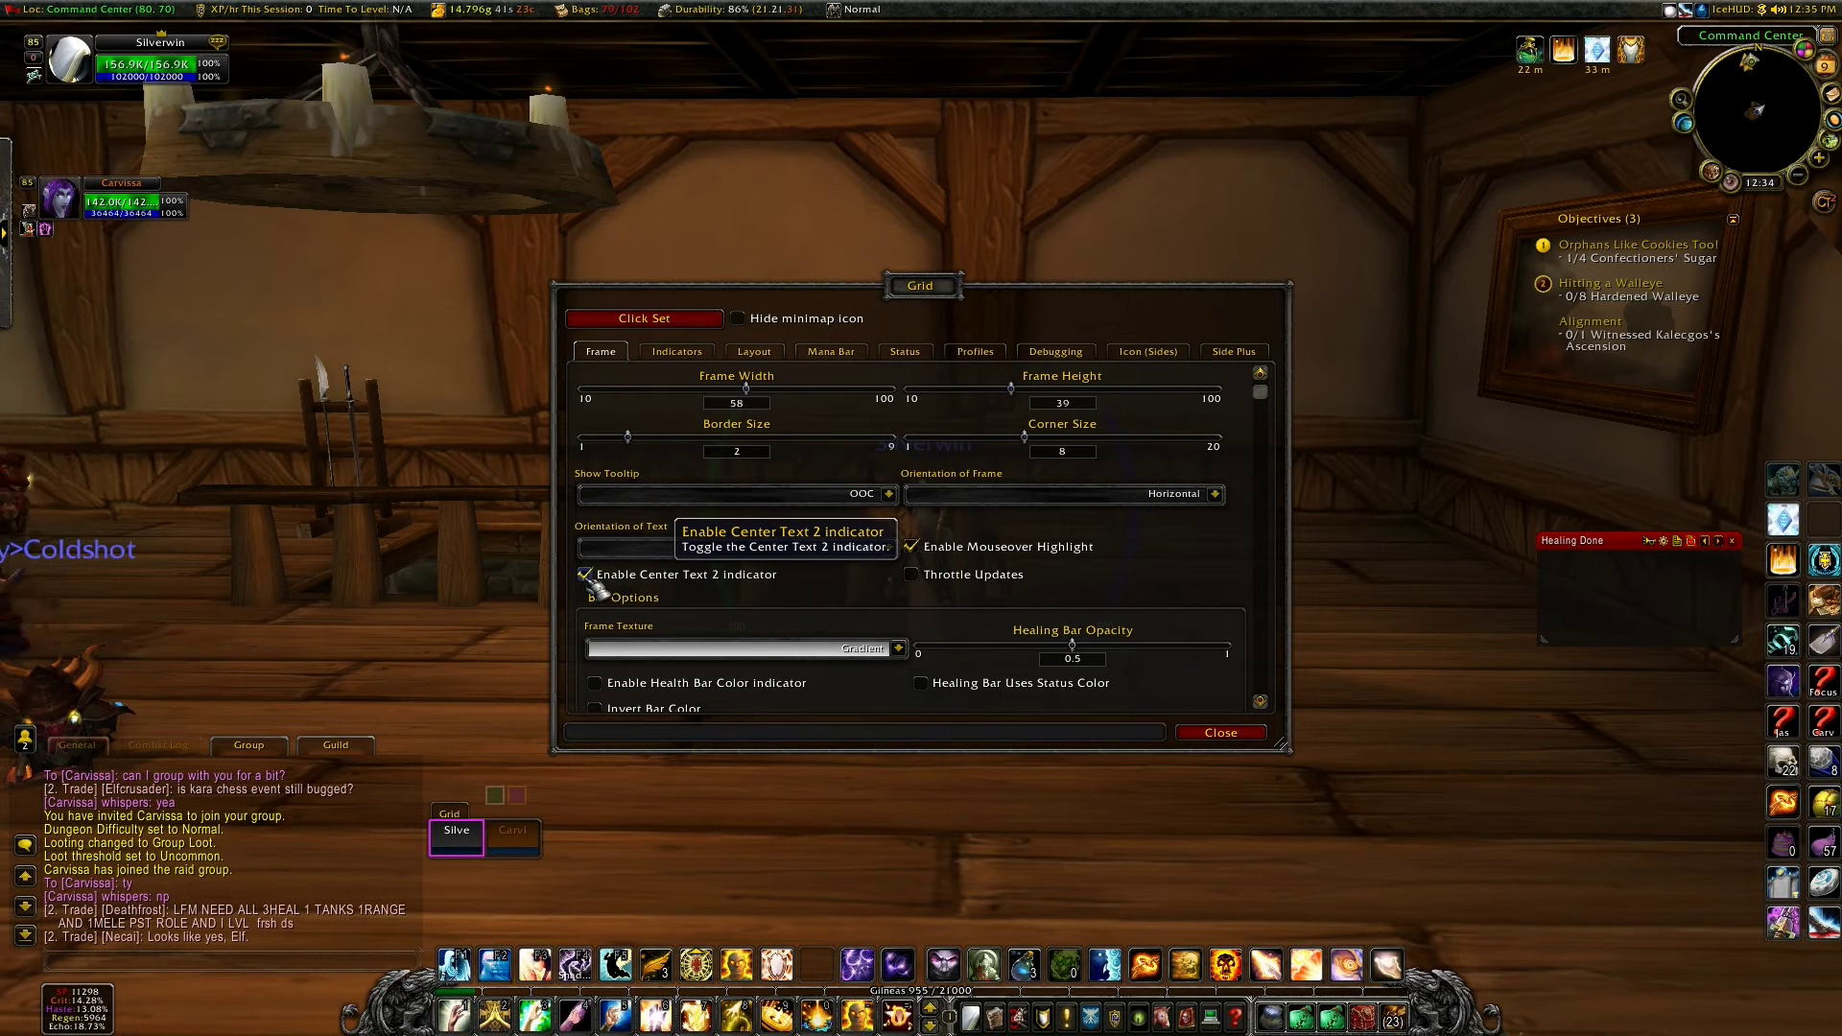
{"action": "left_click", "coordinate": [585, 573]}
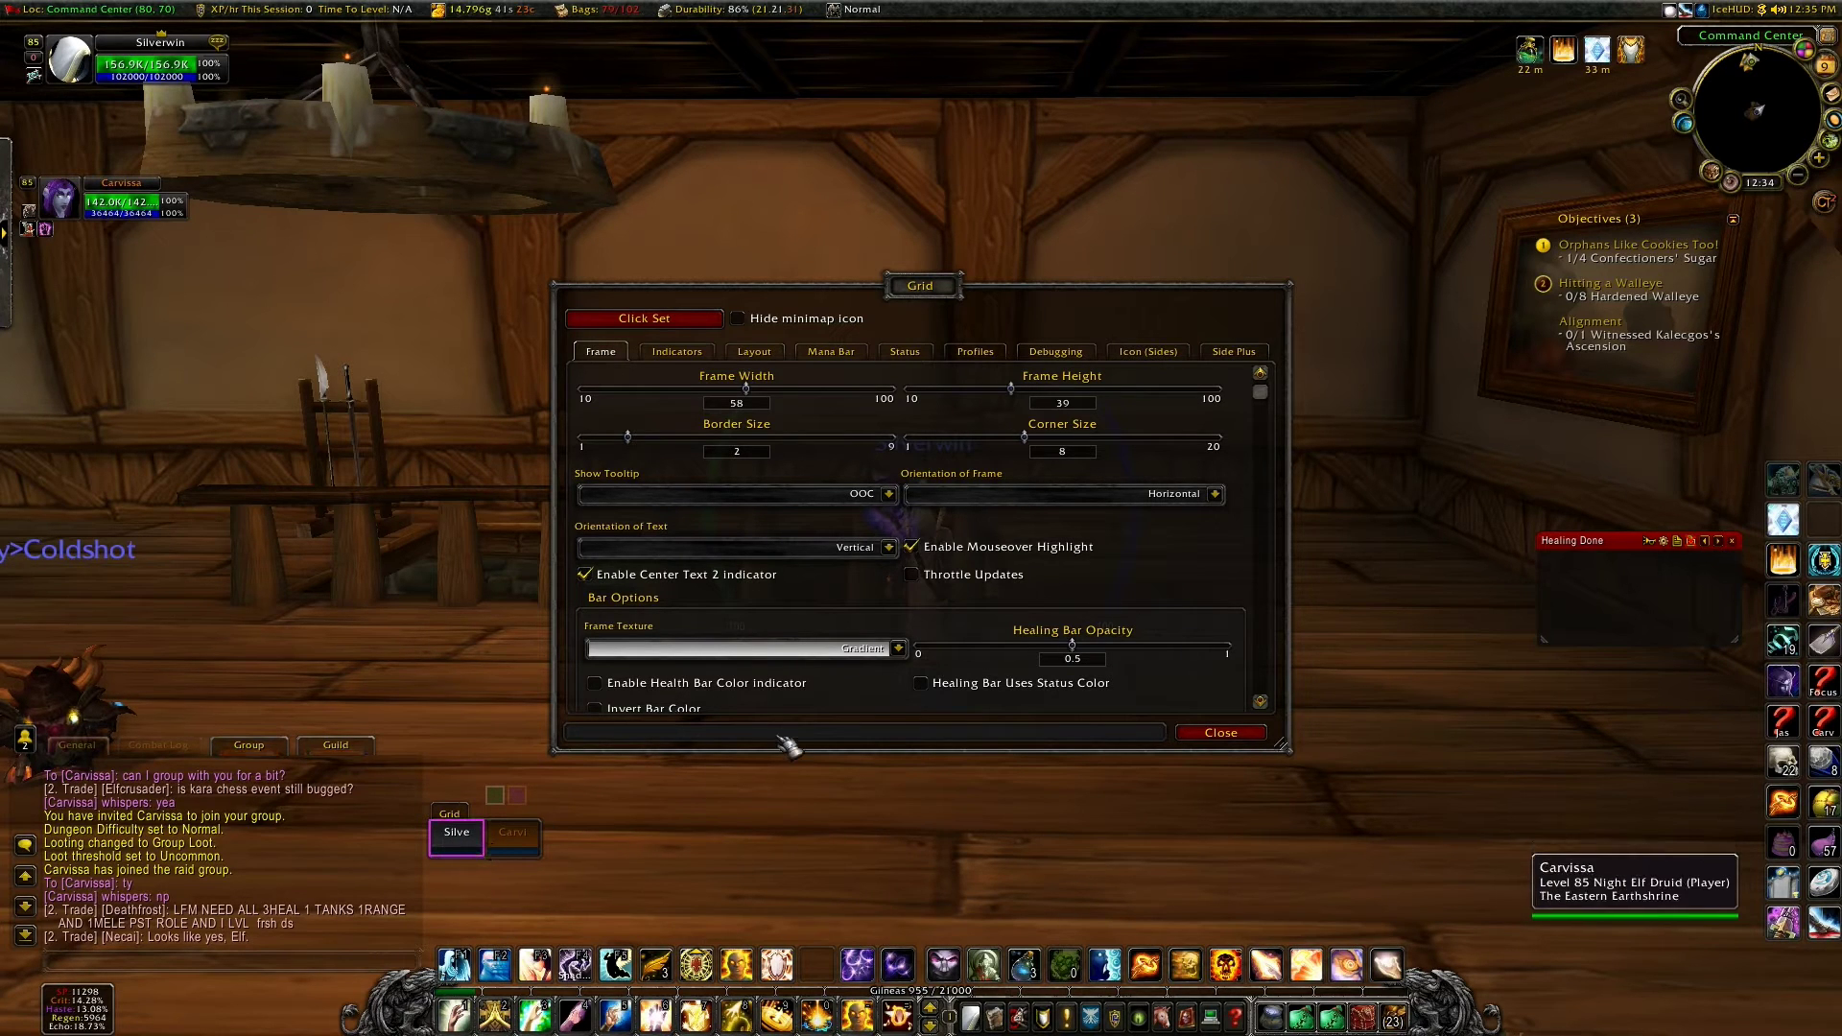
Step: In Text Options, set Center Text Length to 6 and try a larger font size
{"action": "scroll", "coordinate": [814, 604], "scroll_direction": "down", "scroll_amount": 2}
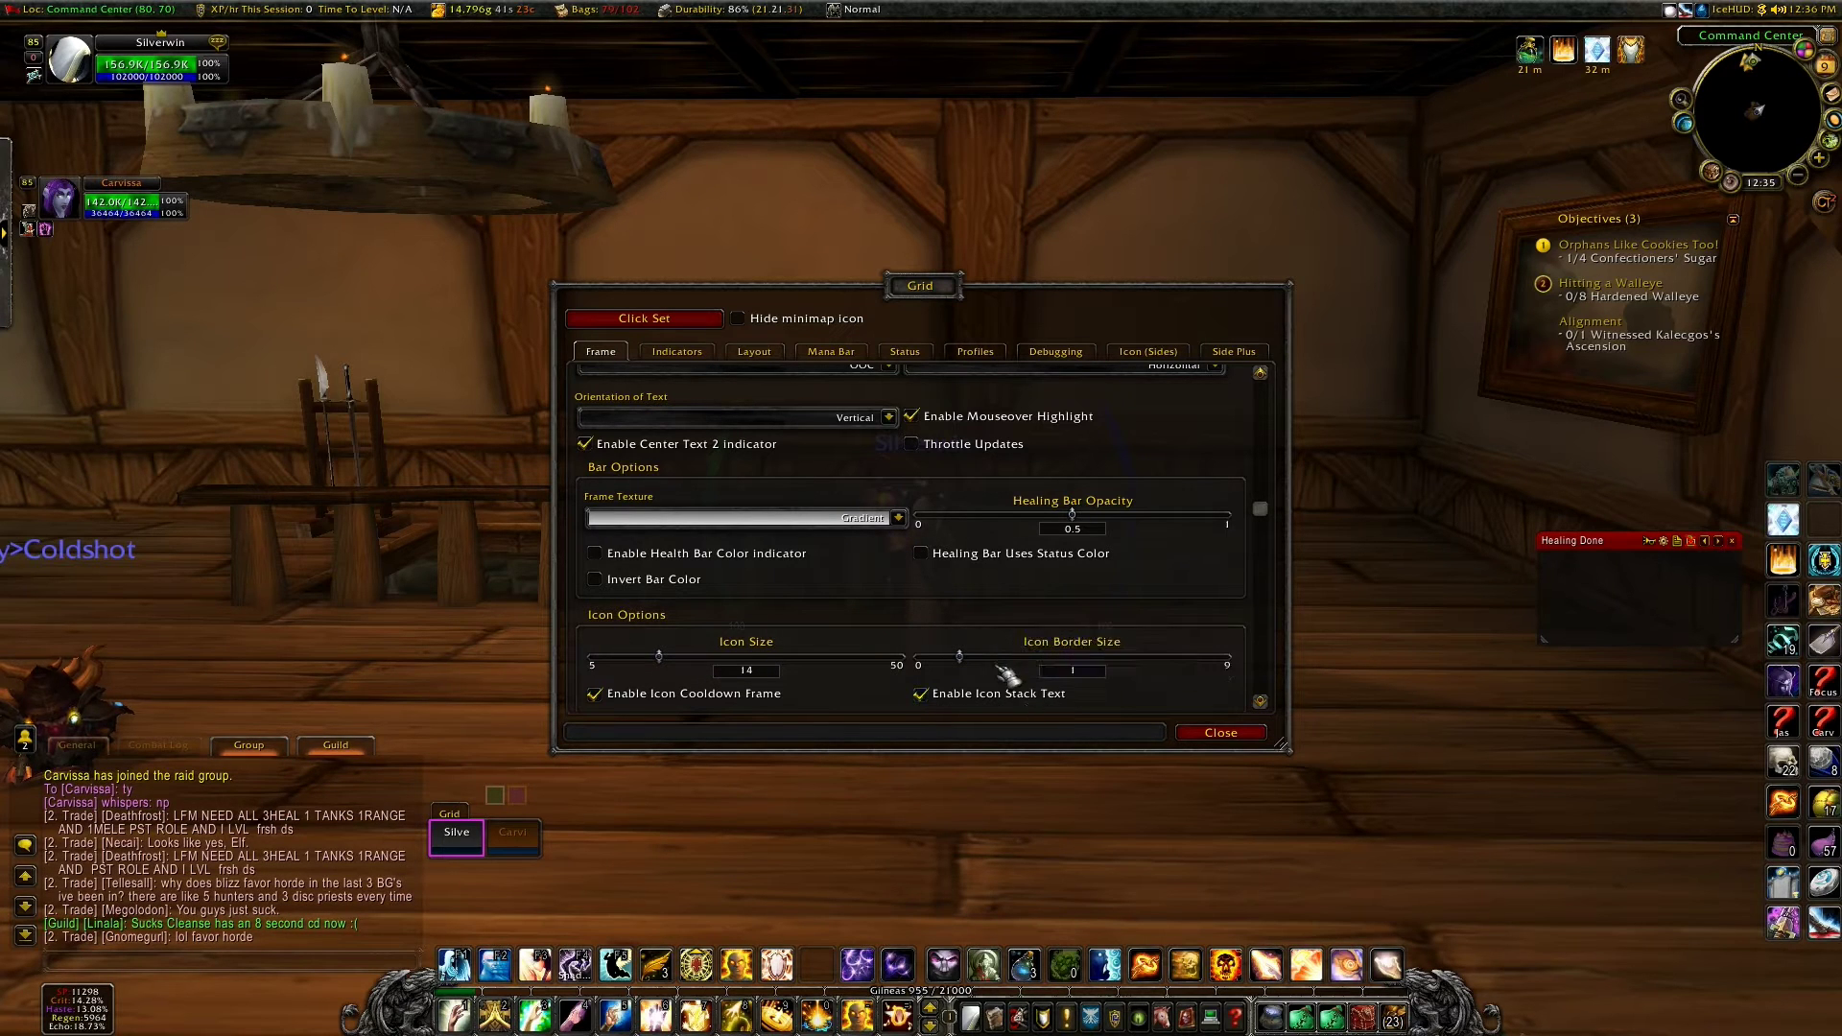
{"action": "scroll", "coordinate": [988, 629], "scroll_direction": "down", "scroll_amount": 5}
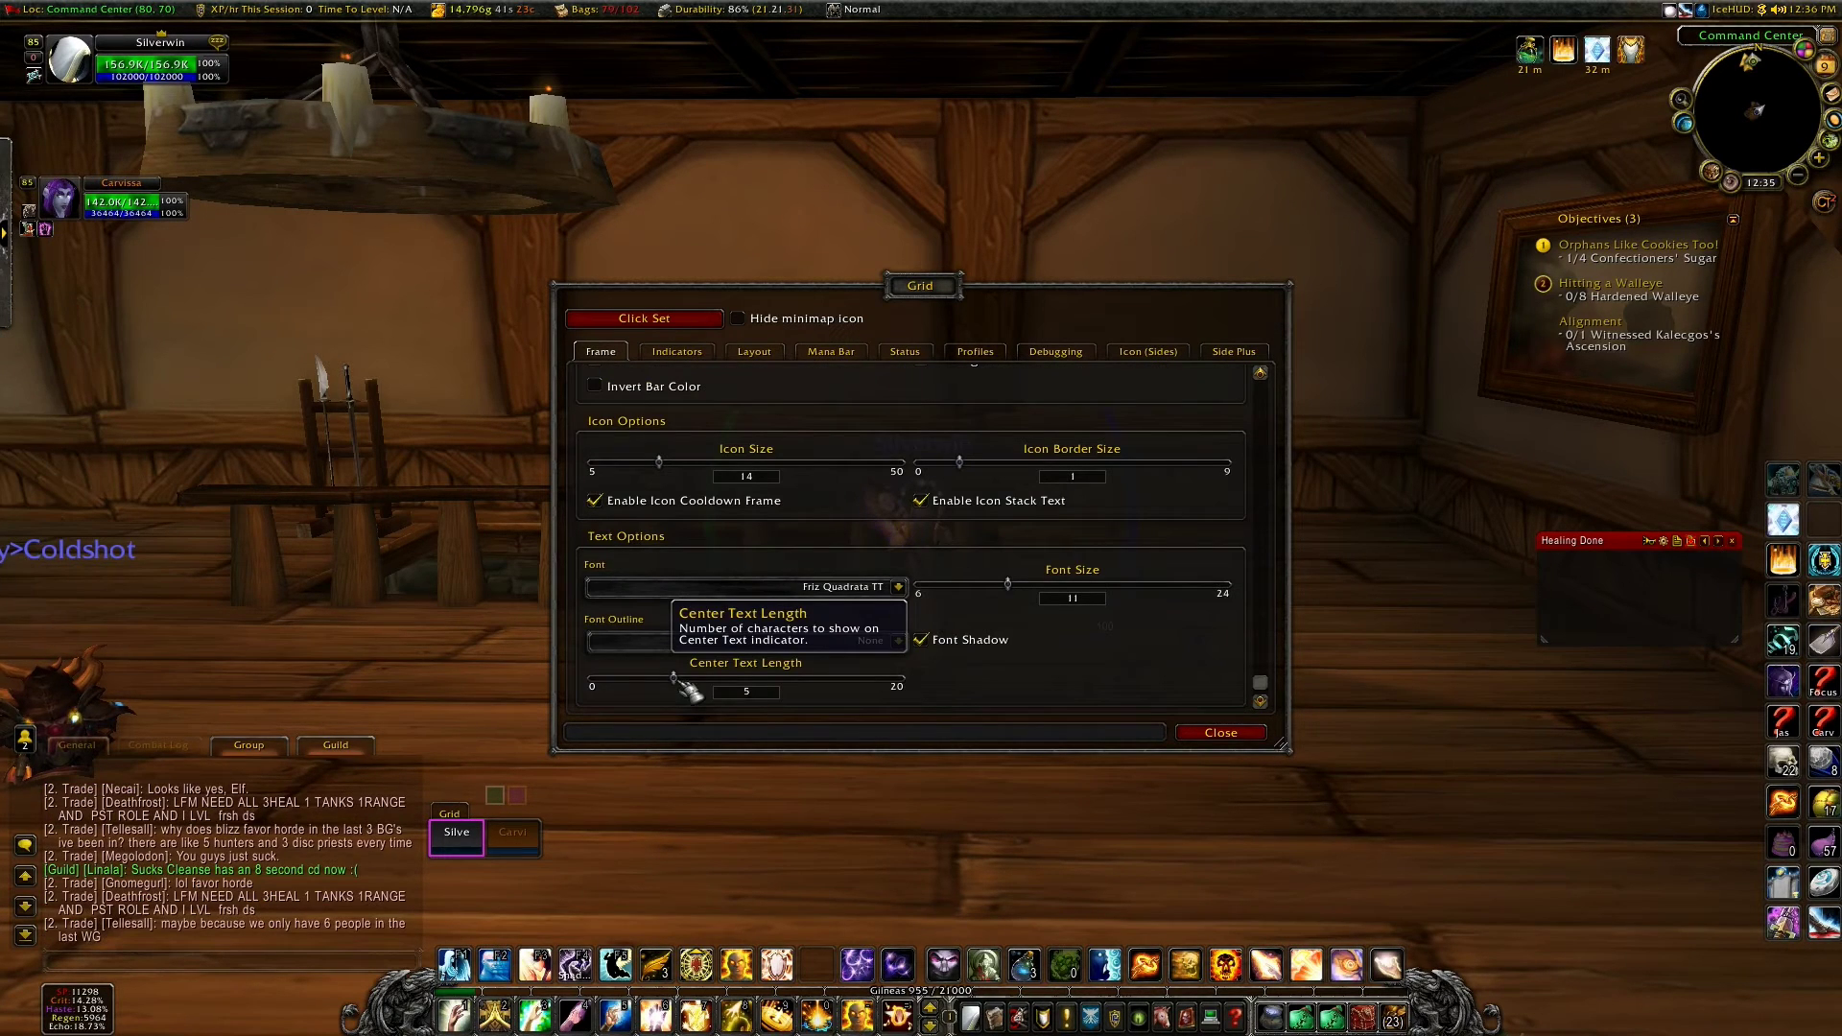
{"action": "mouse_move", "coordinate": [703, 677]}
{"action": "left_mouse_down"}
{"action": "mouse_move", "coordinate": [736, 683]}
{"action": "mouse_move", "coordinate": [683, 683]}
{"action": "mouse_move", "coordinate": [740, 683]}
{"action": "mouse_move", "coordinate": [691, 683]}
{"action": "left_mouse_up"}
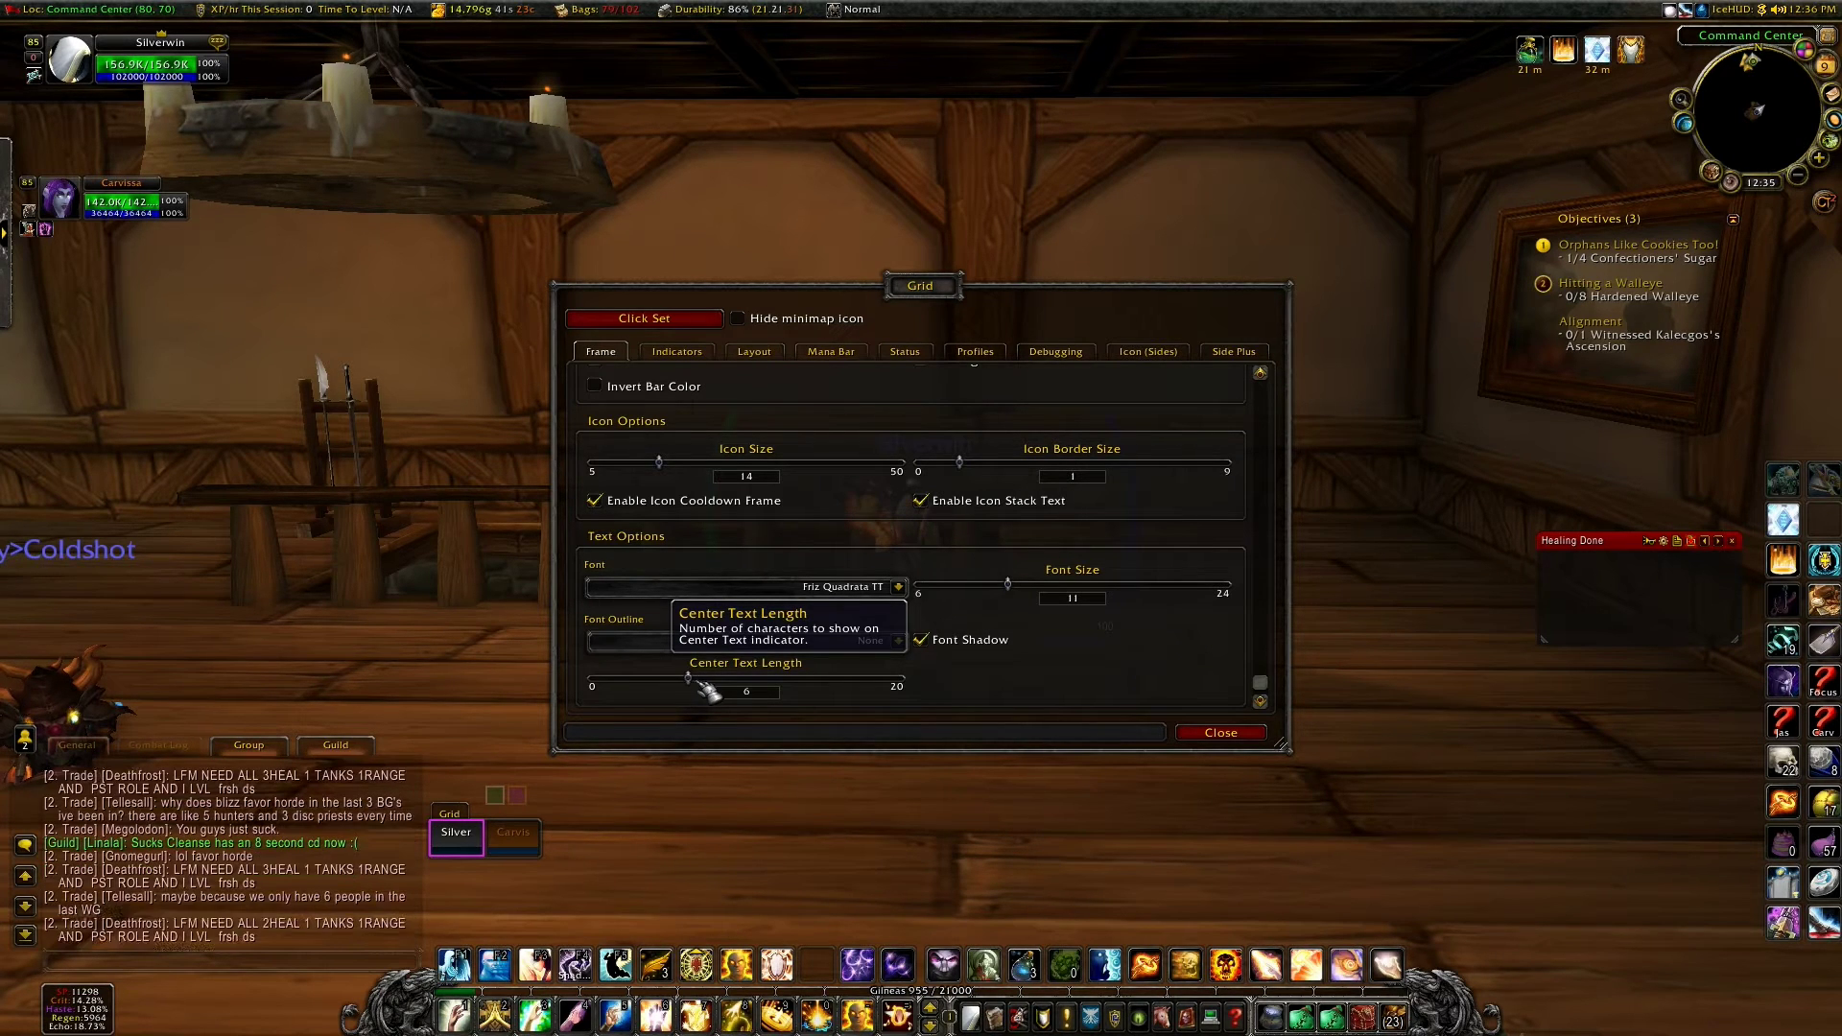
{"action": "mouse_move", "coordinate": [1010, 587]}
{"action": "left_mouse_down"}
{"action": "mouse_move", "coordinate": [1065, 588]}
{"action": "mouse_move", "coordinate": [991, 592]}
{"action": "mouse_move", "coordinate": [1050, 593]}
{"action": "mouse_move", "coordinate": [1015, 592]}
{"action": "left_mouse_up"}
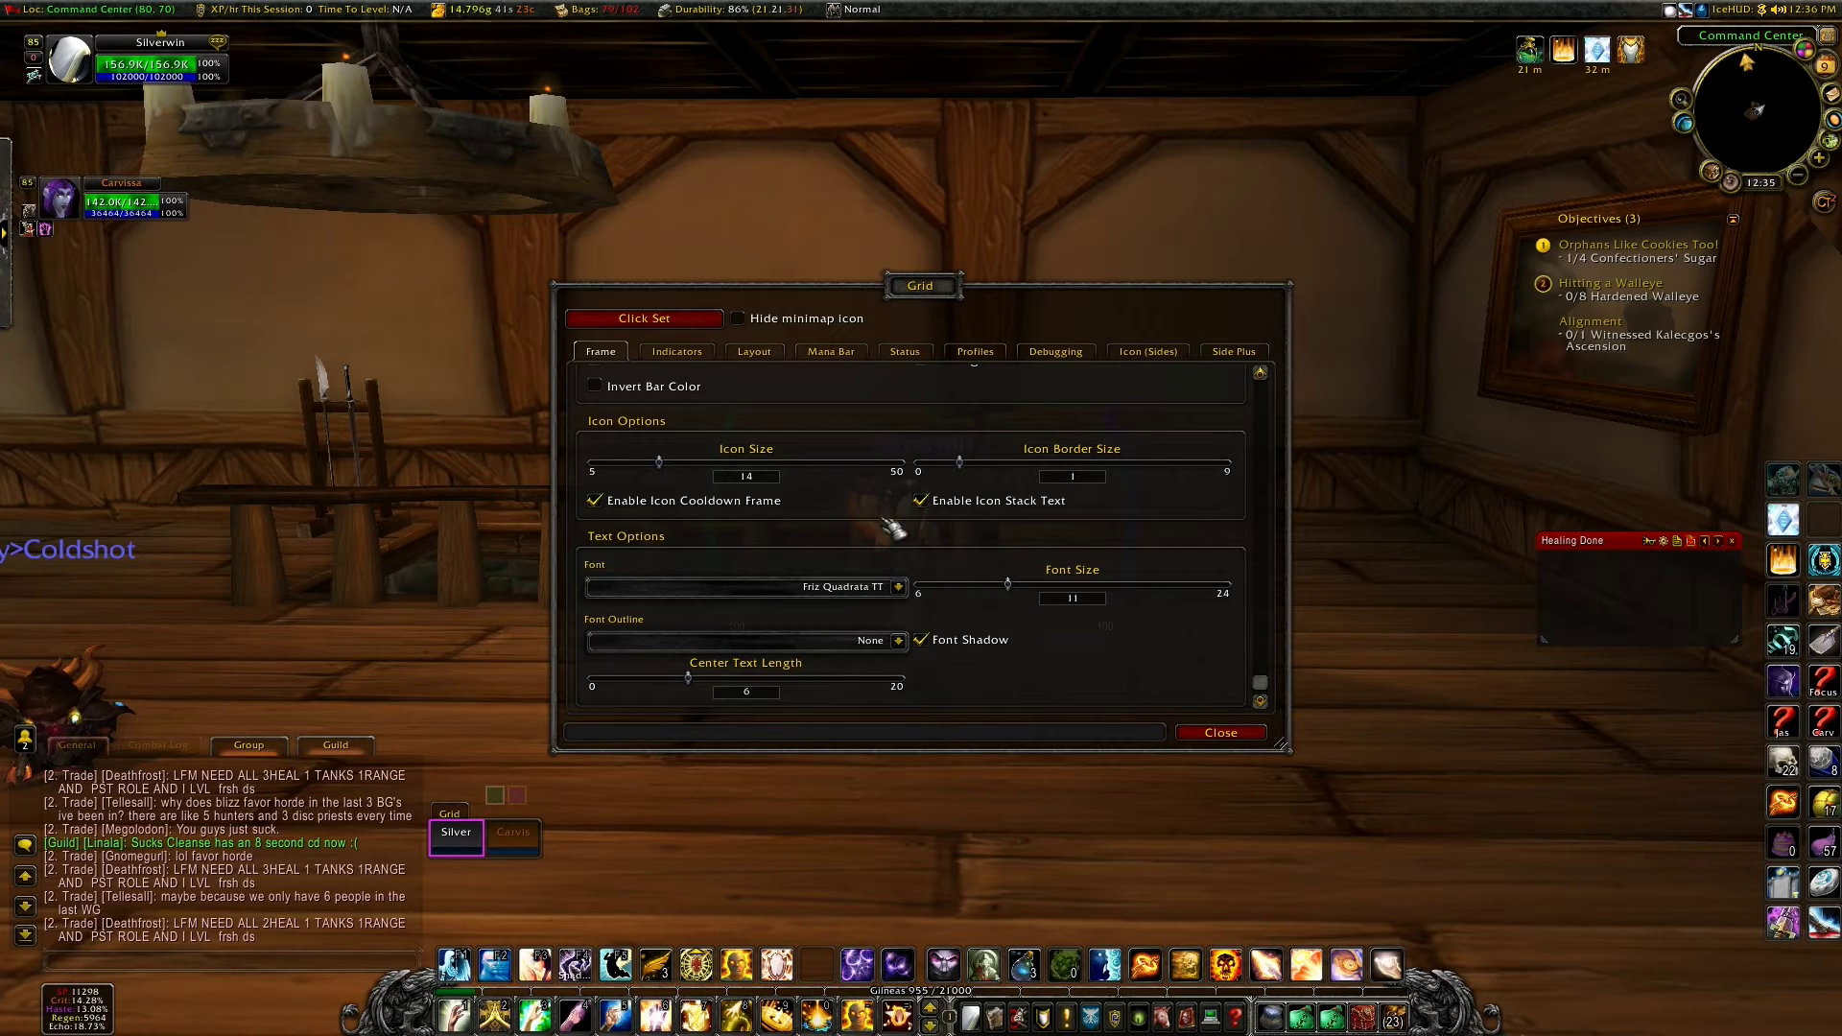
Step: In Layout options, toggle Frame lock and Hide tab, then nudge the party frame down-right
{"action": "left_click", "coordinate": [757, 352]}
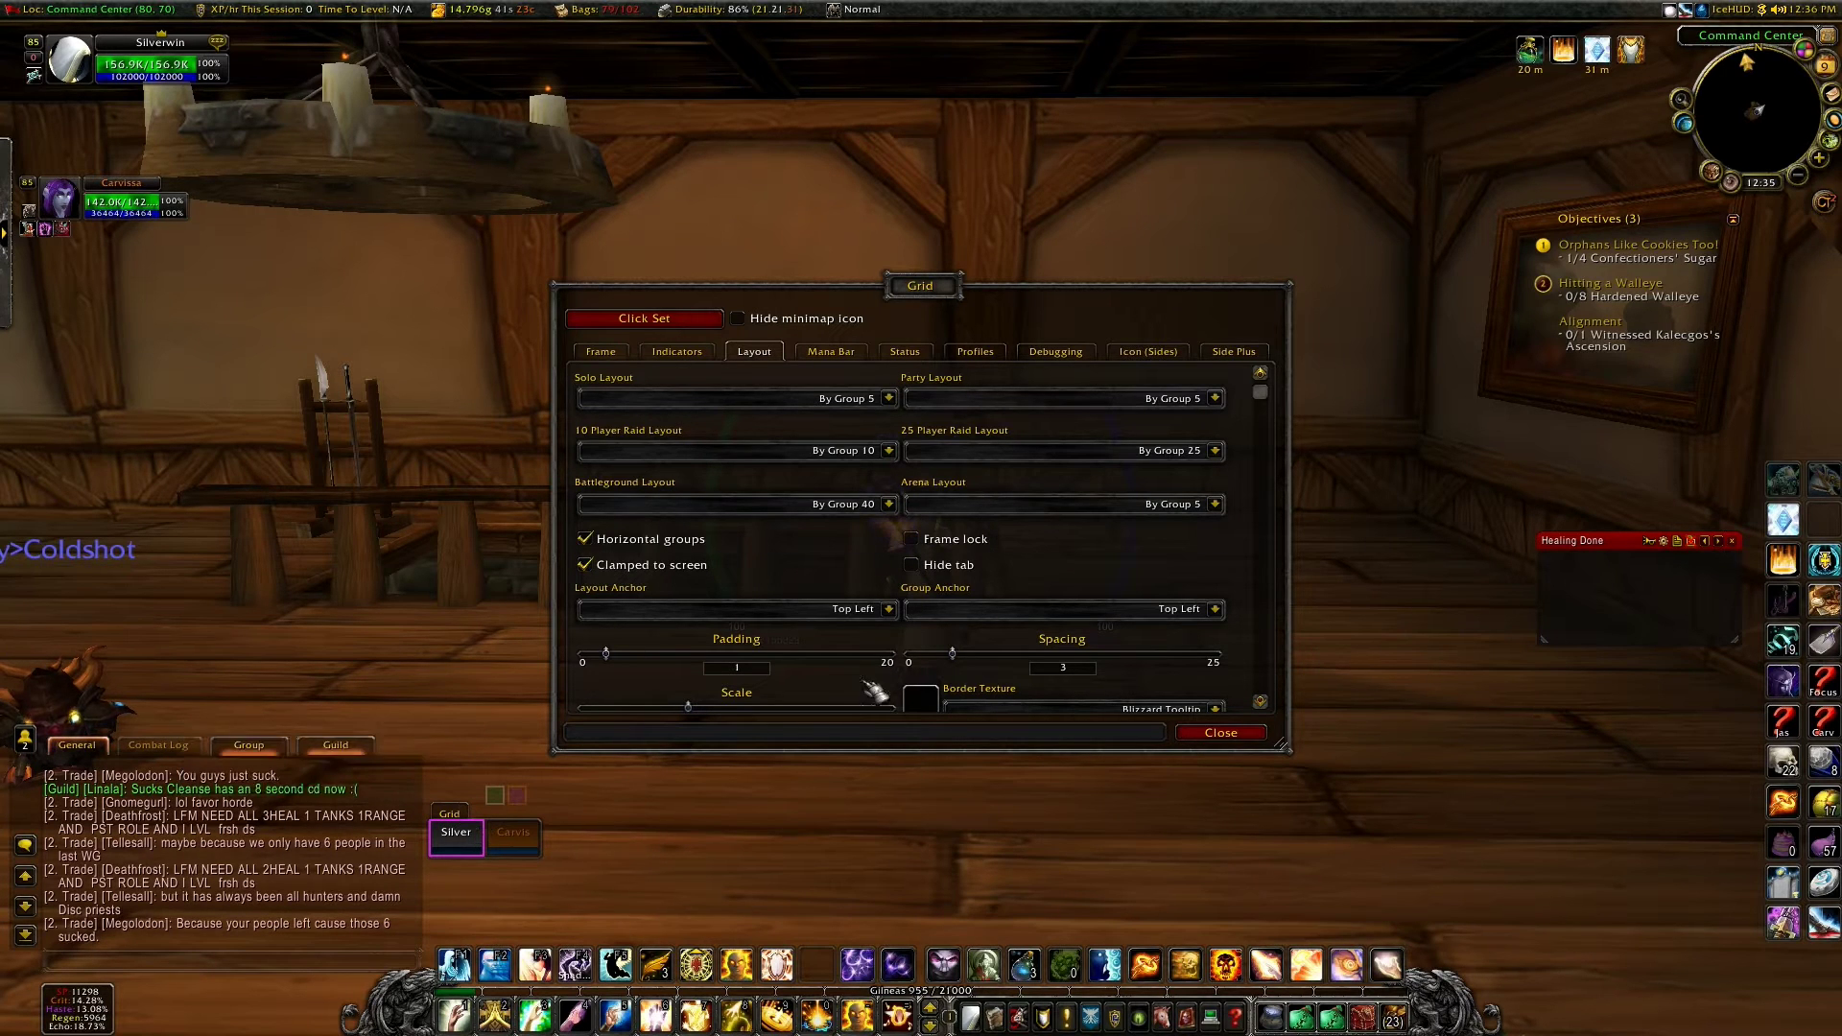
{"action": "left_click", "coordinate": [912, 539]}
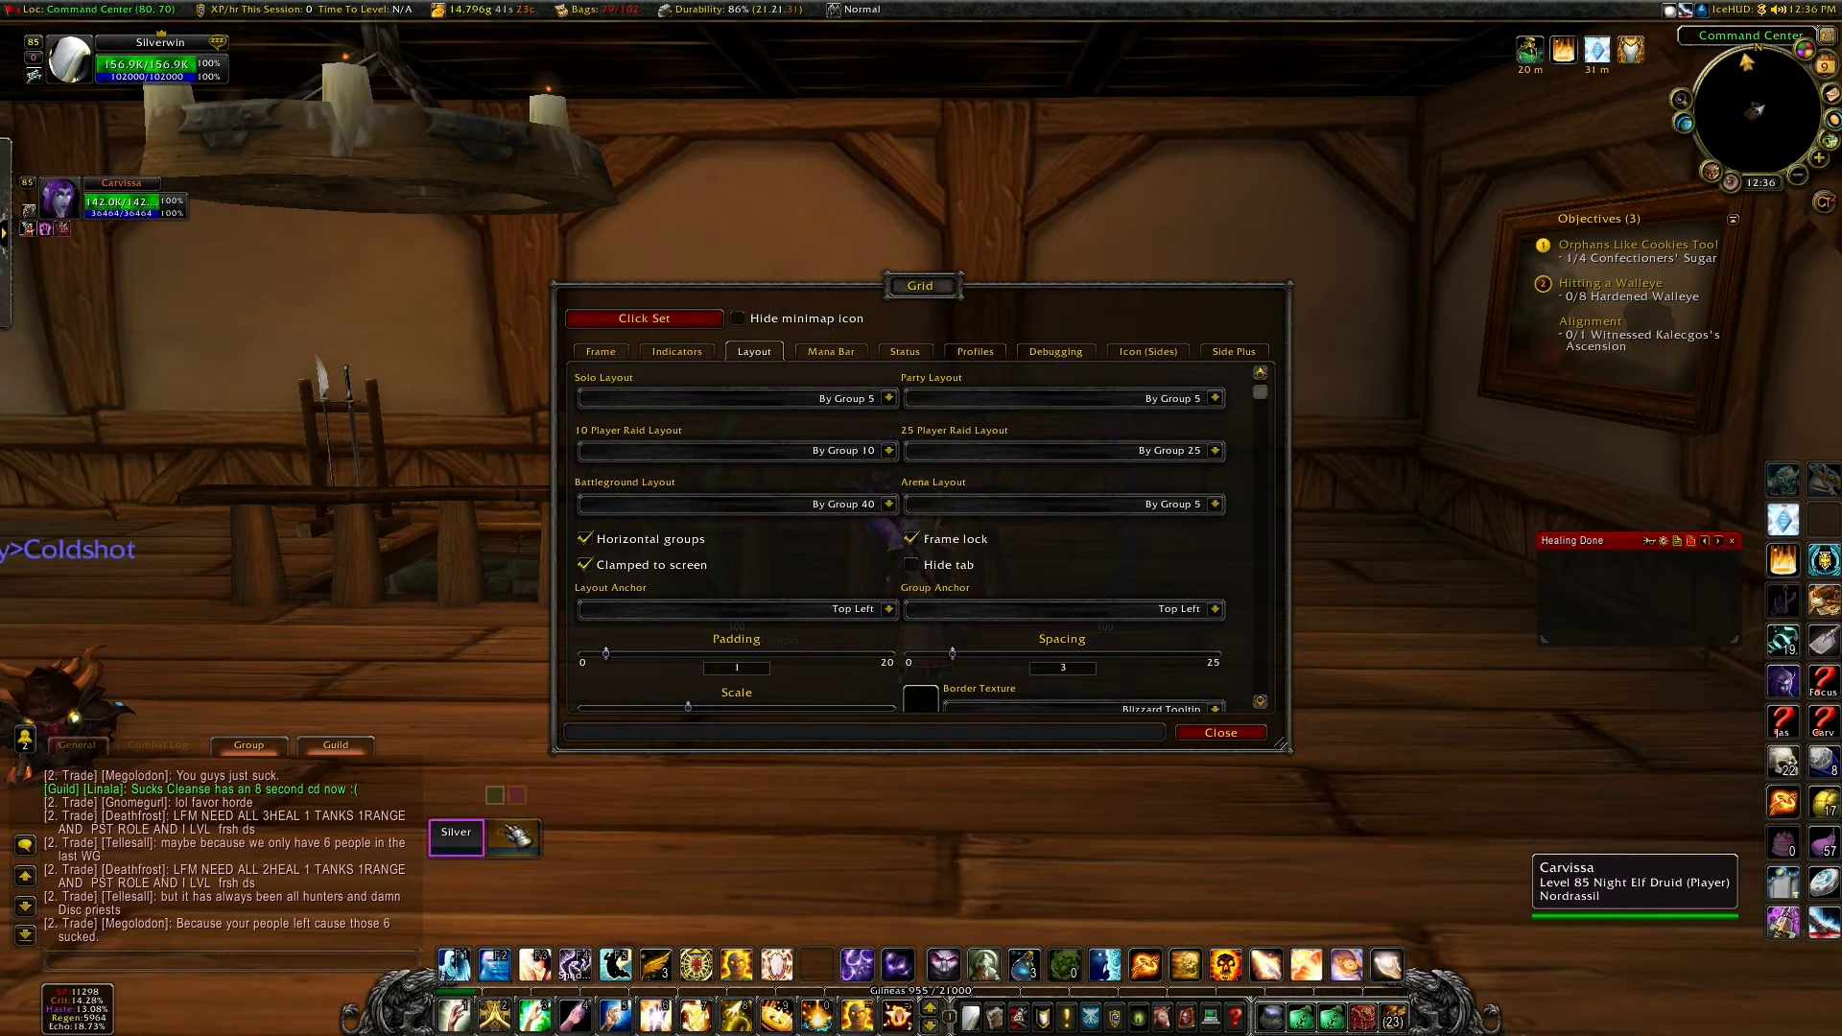
{"action": "left_click", "coordinate": [535, 841]}
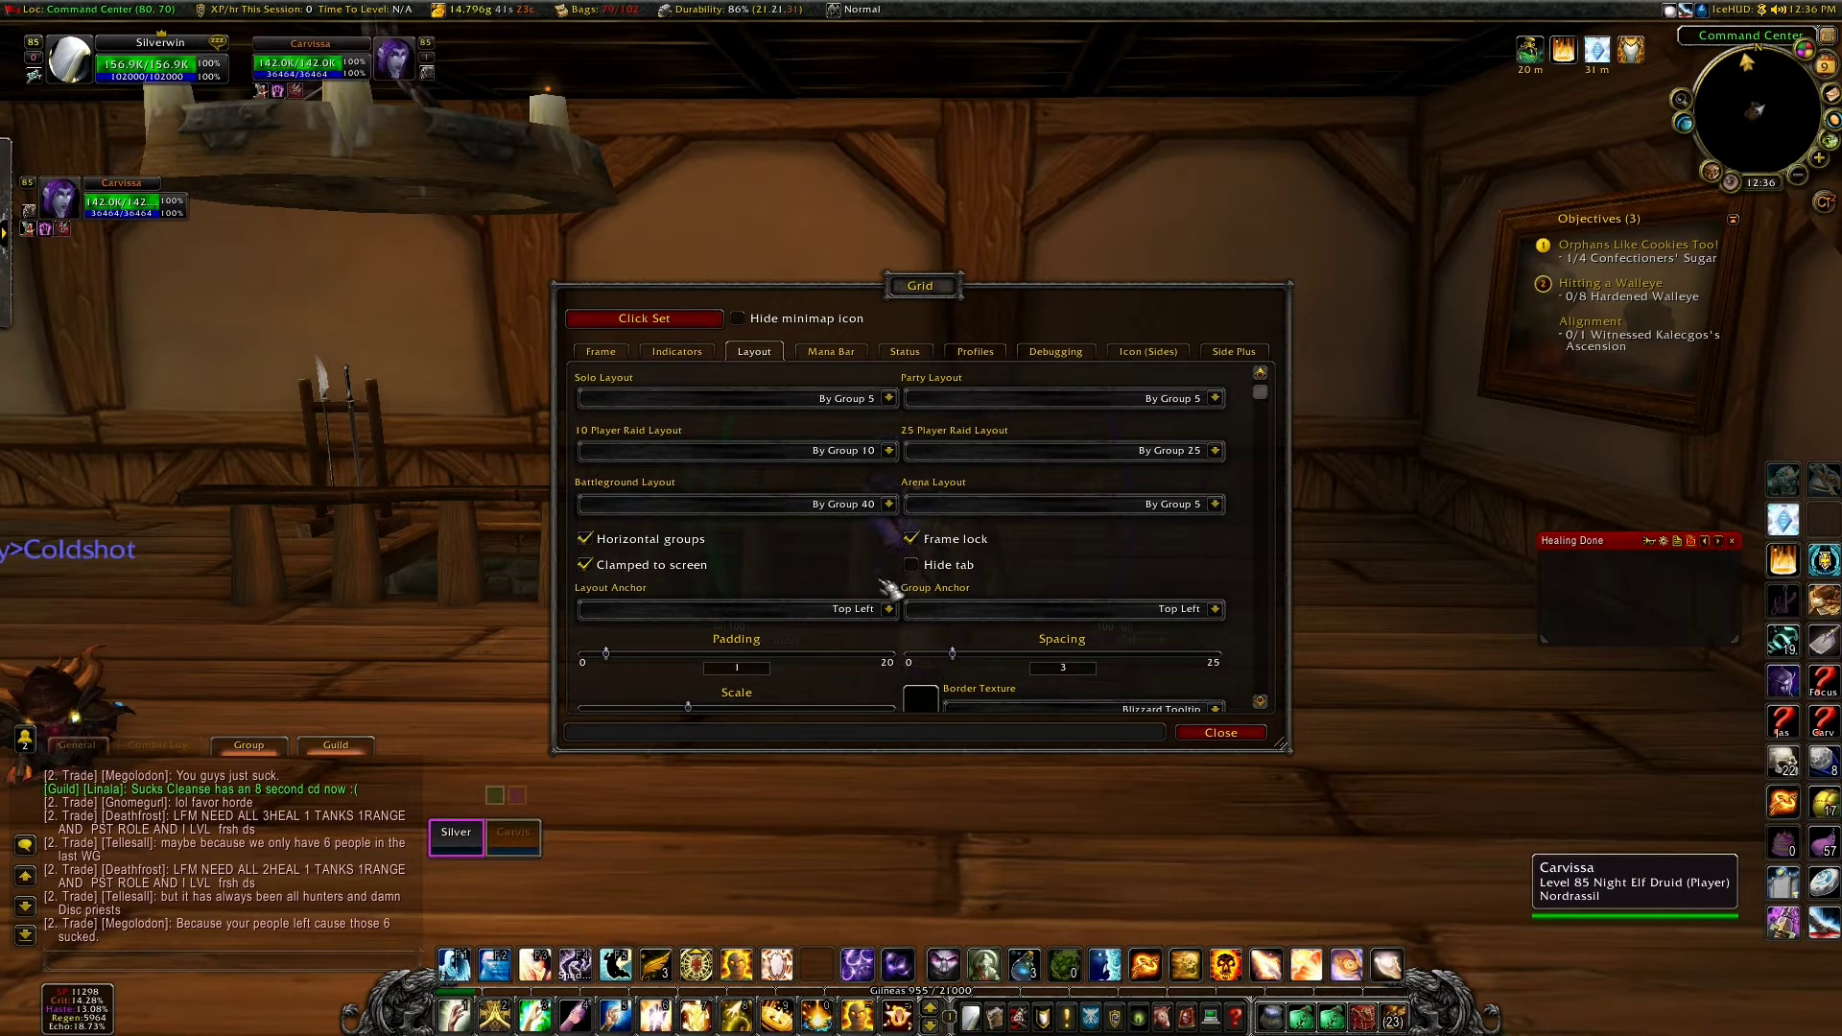
{"action": "left_click", "coordinate": [912, 539]}
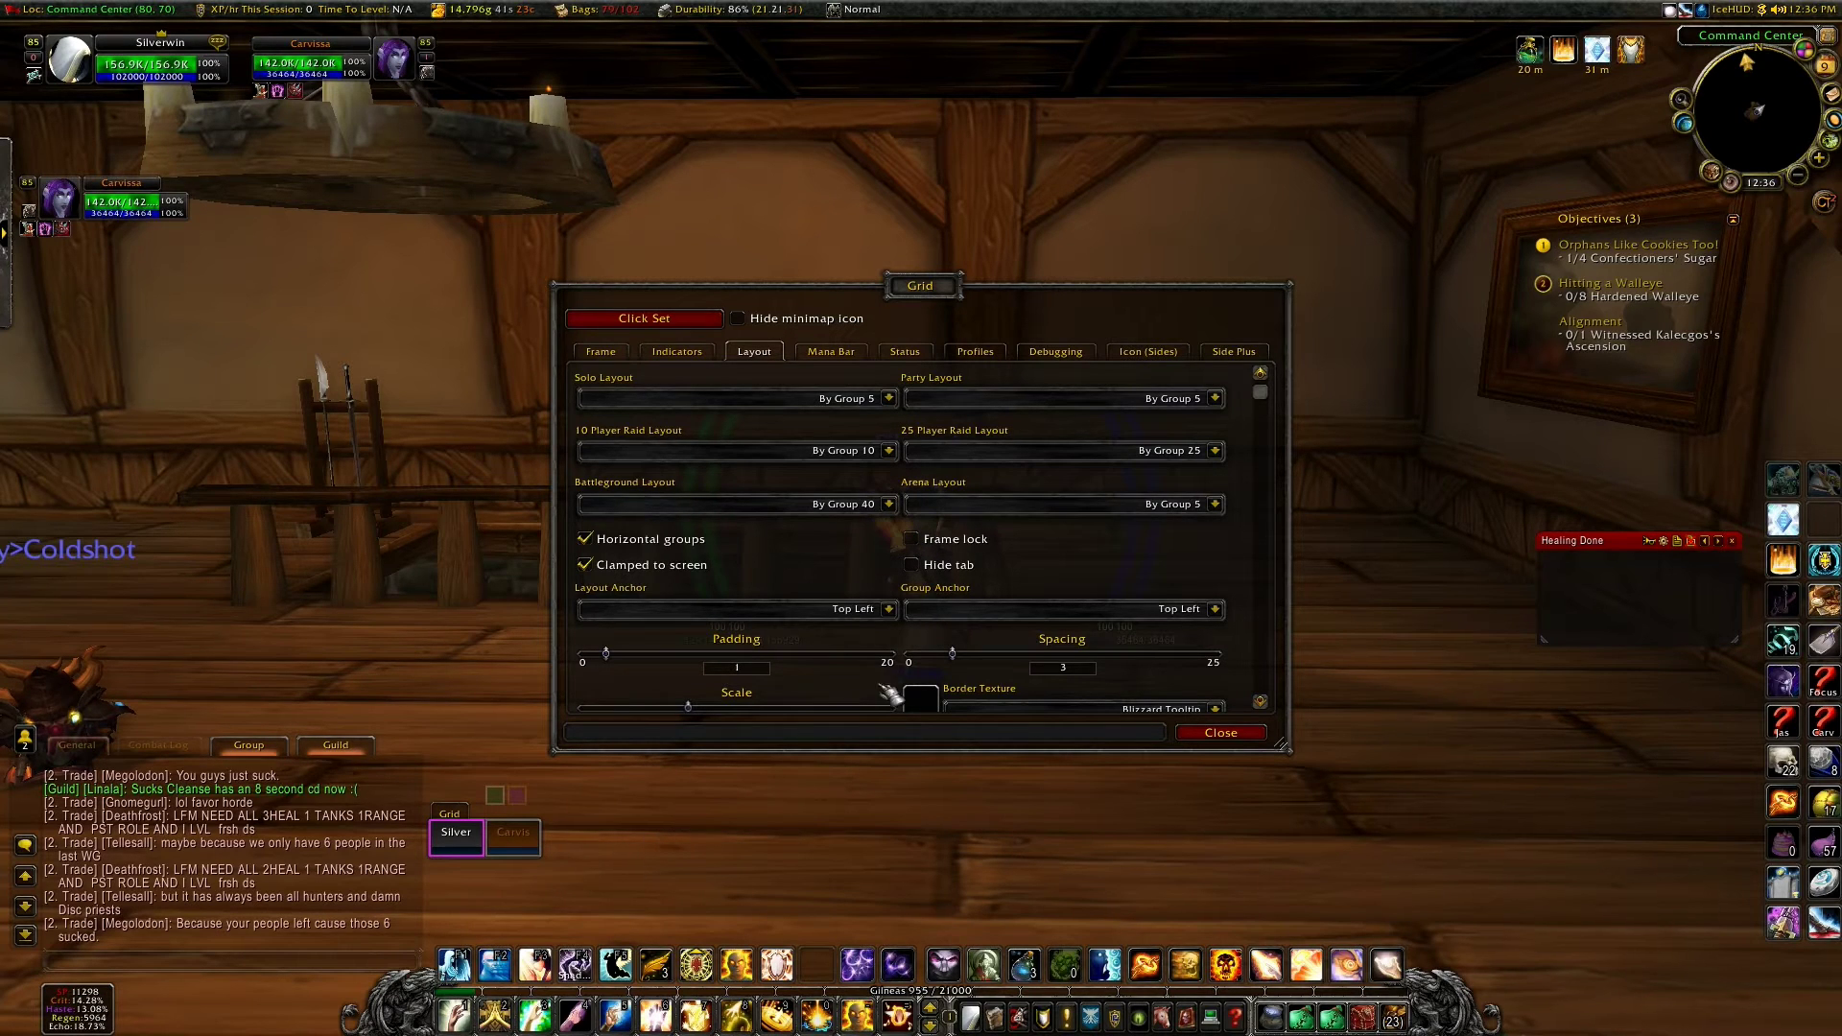
{"action": "left_click", "coordinate": [931, 566]}
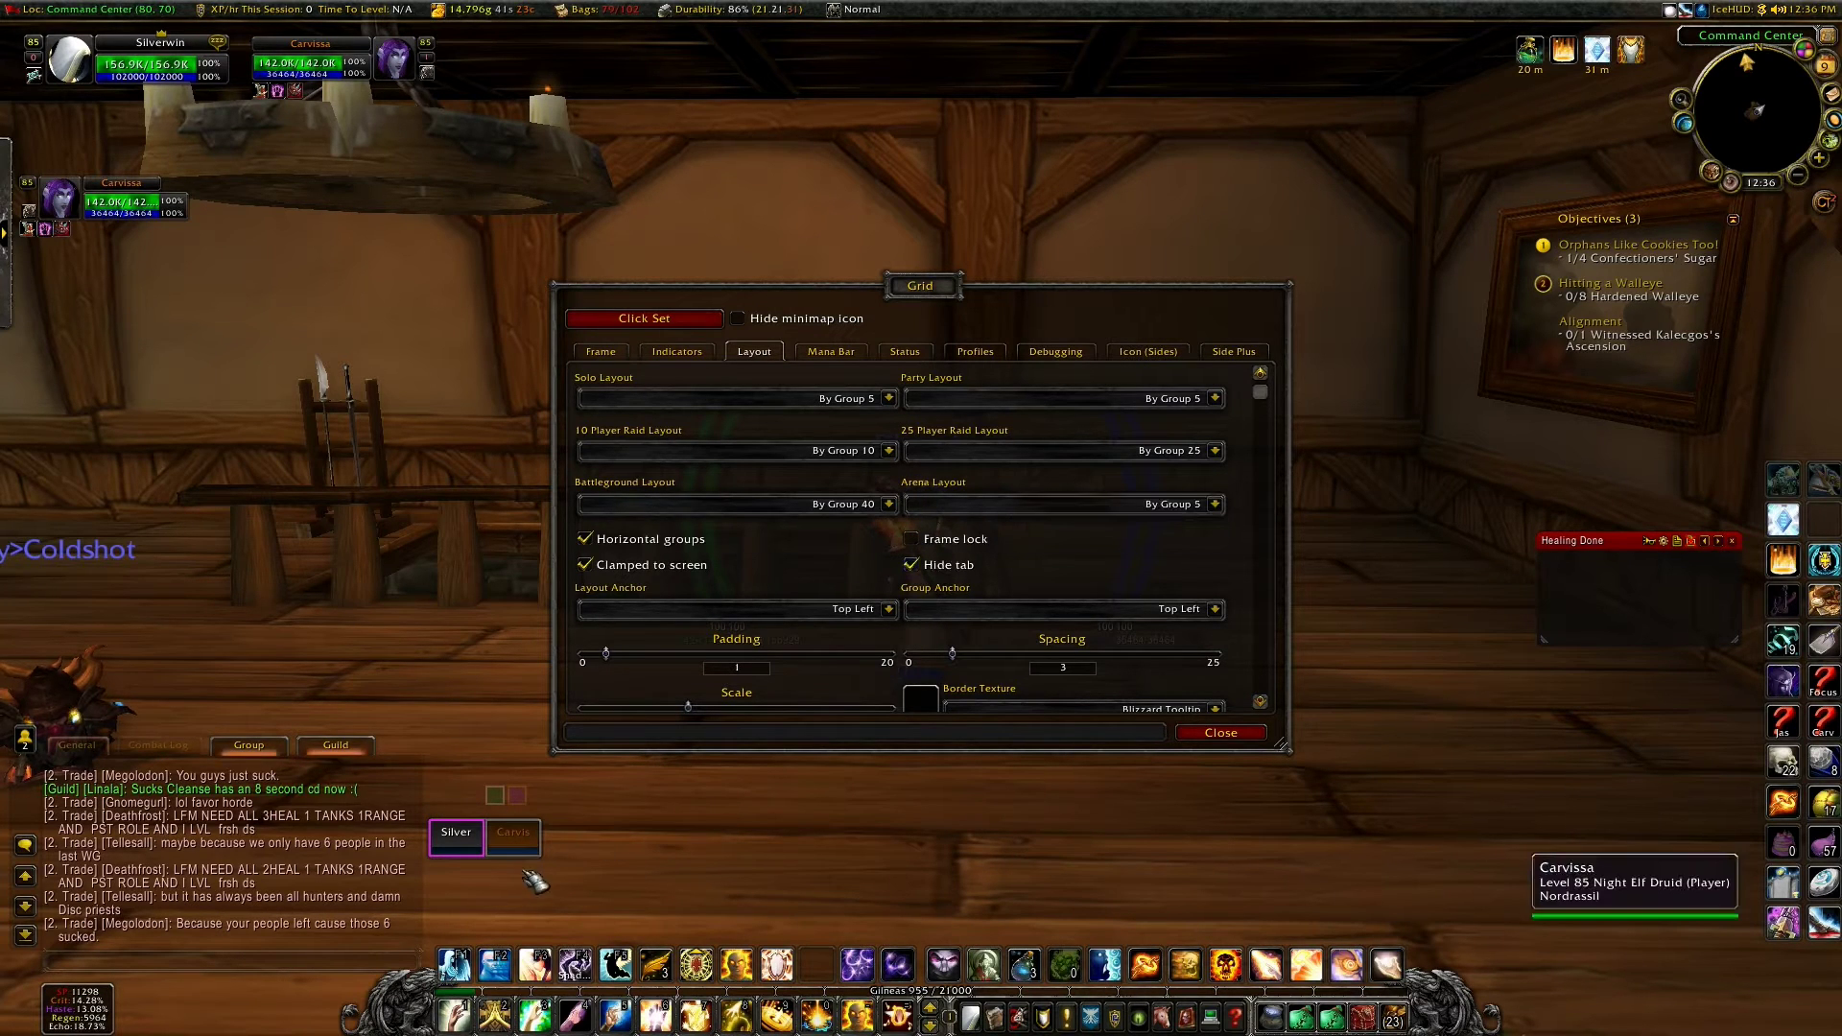
{"action": "left_click_drag", "start_coordinate": [549, 871], "coordinate": [561, 881]}
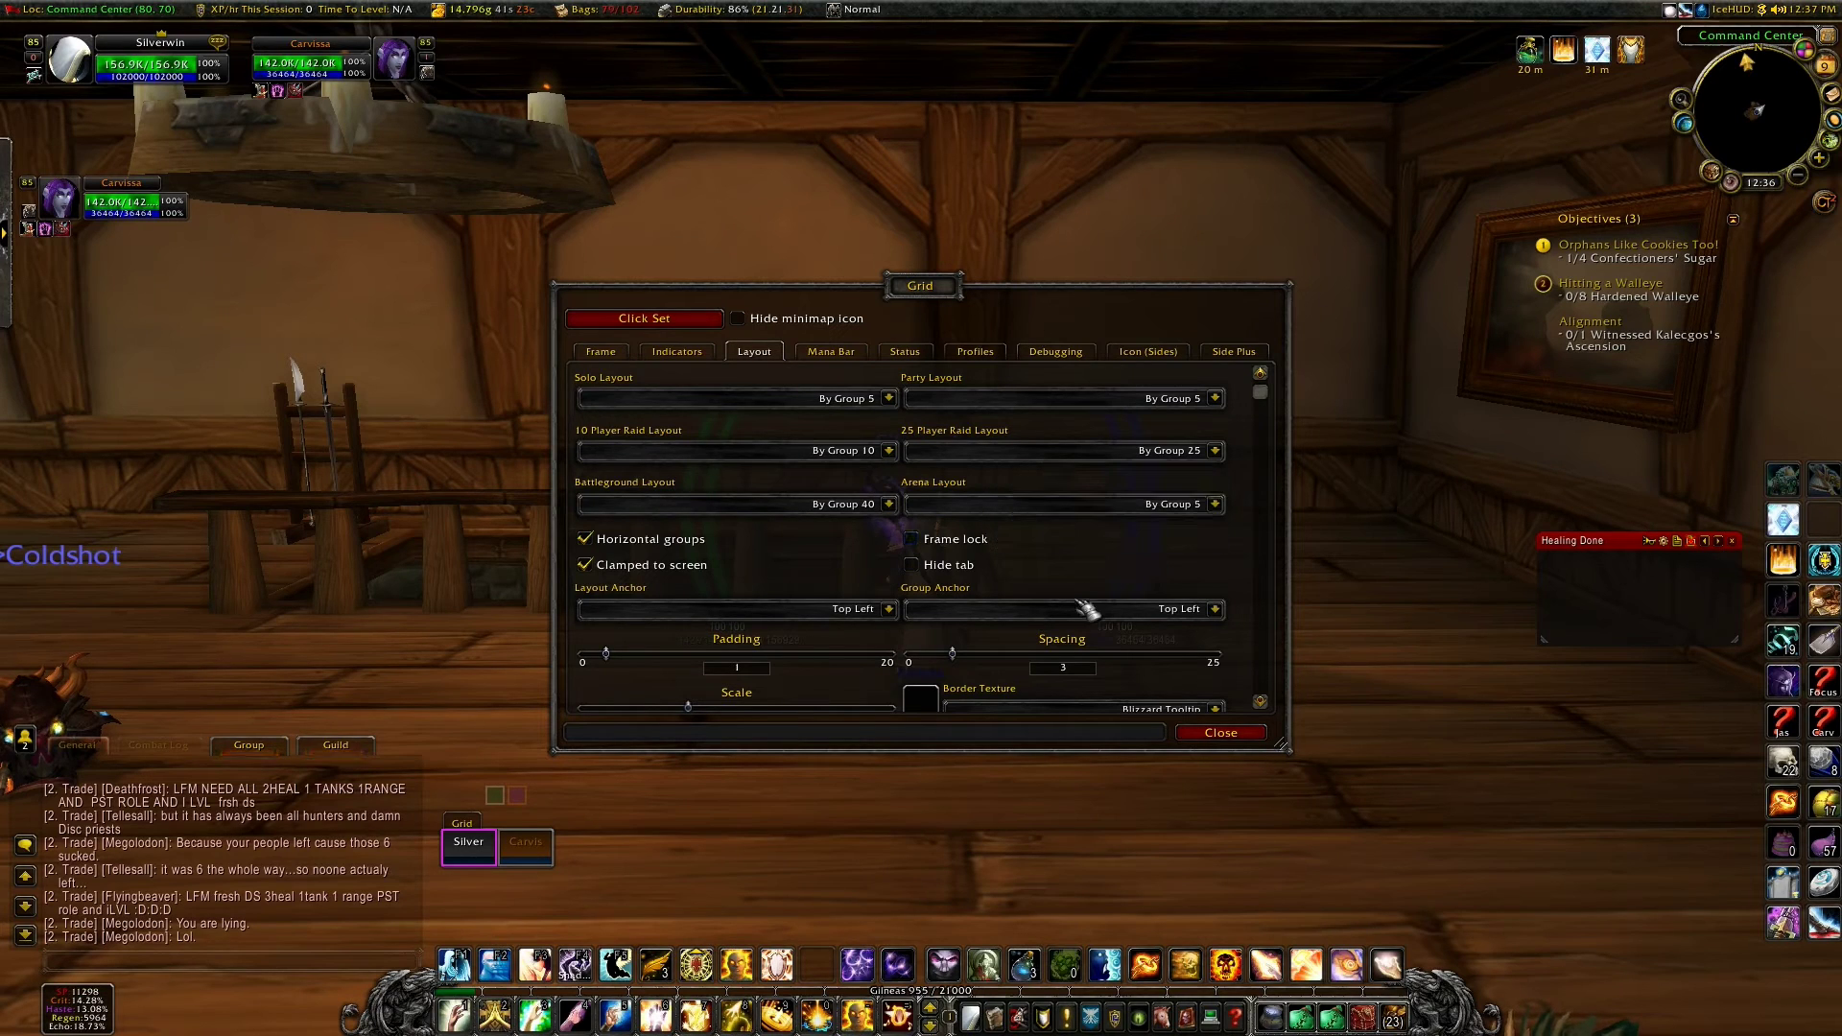
Step: Set the layout Padding to 2 and the Scale to 90%
{"action": "scroll", "coordinate": [1067, 622], "scroll_direction": "down", "scroll_amount": 1}
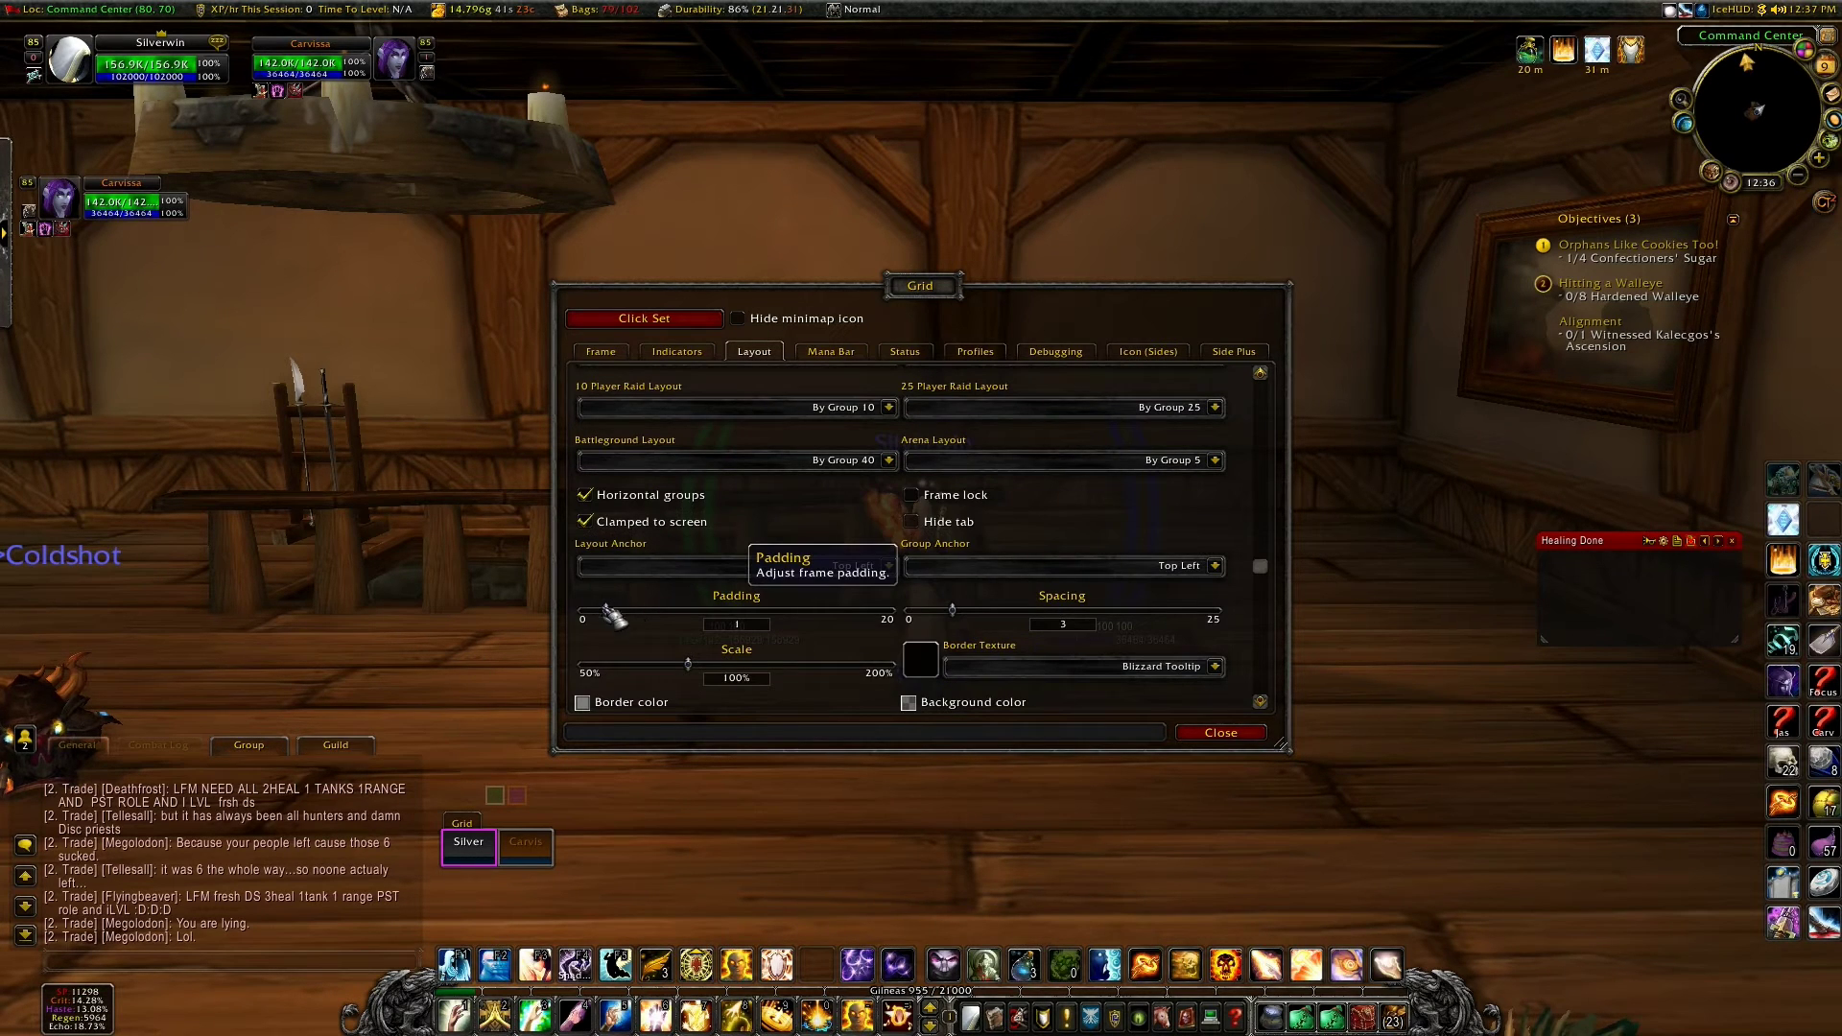
{"action": "mouse_move", "coordinate": [608, 612]}
{"action": "left_mouse_down"}
{"action": "mouse_move", "coordinate": [775, 623]}
{"action": "mouse_move", "coordinate": [604, 611]}
{"action": "mouse_move", "coordinate": [765, 618]}
{"action": "mouse_move", "coordinate": [633, 624]}
{"action": "left_mouse_up"}
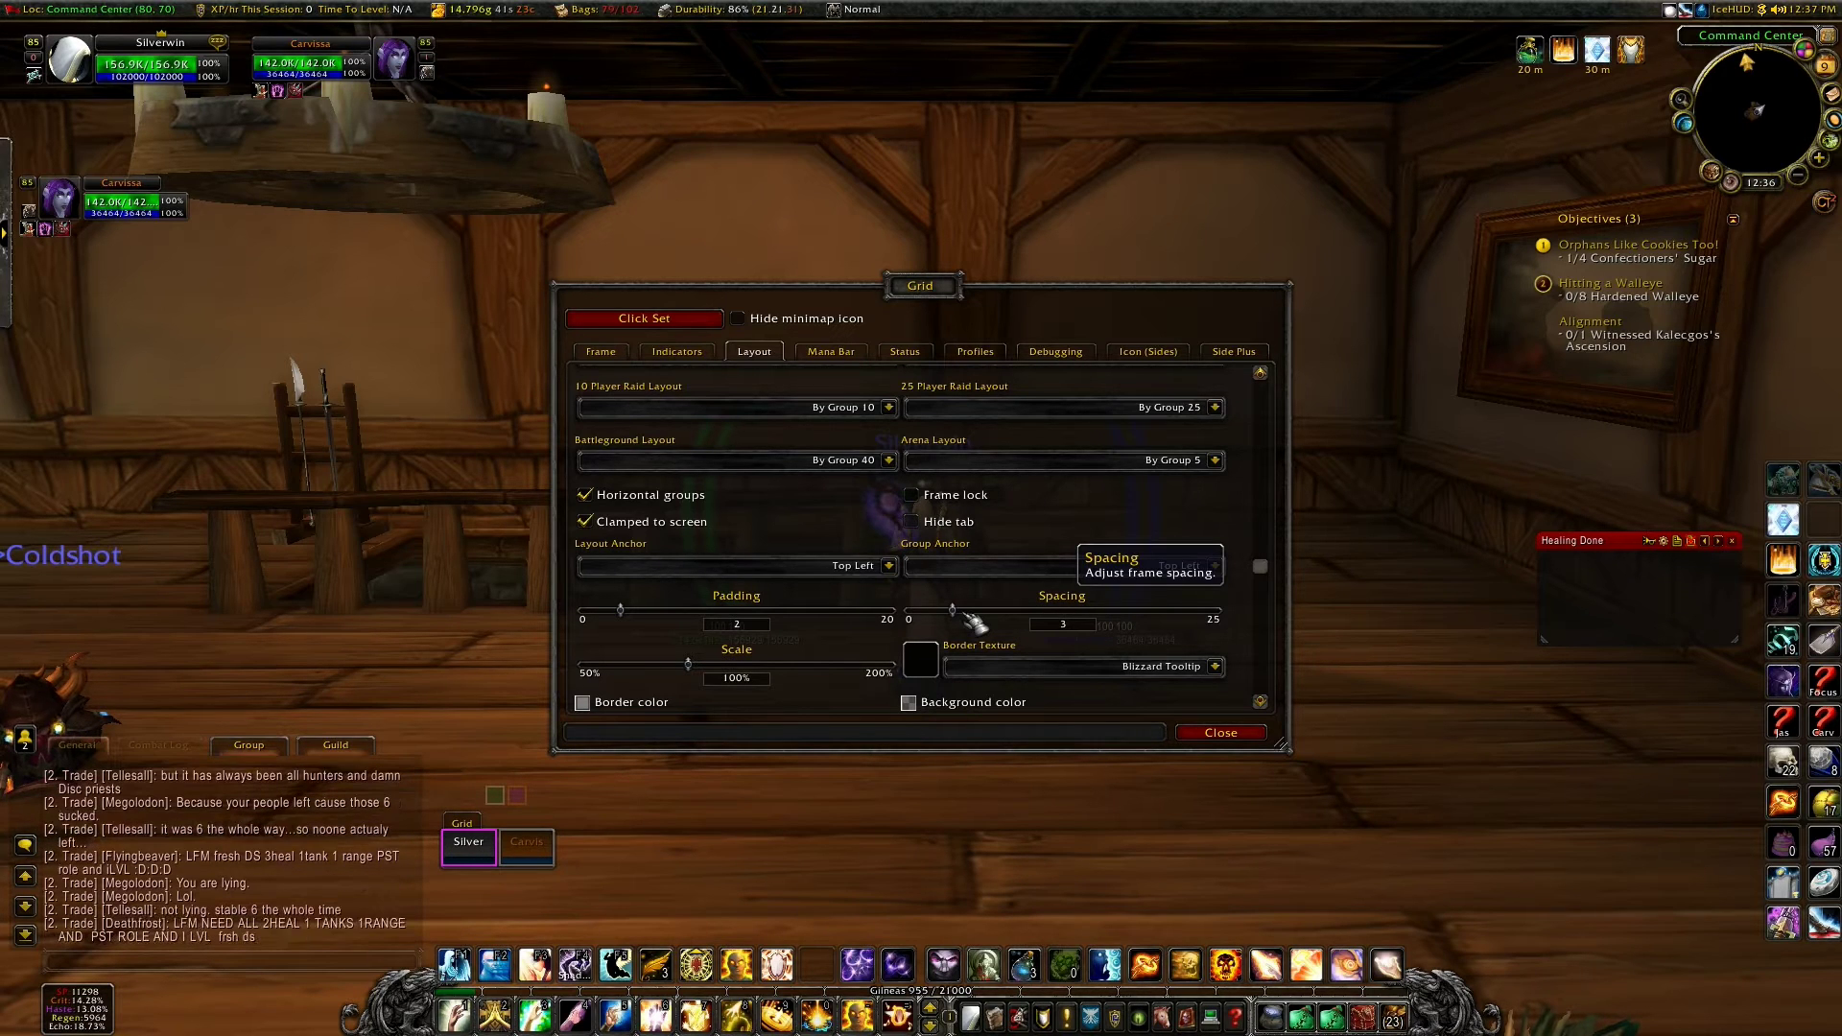
{"action": "mouse_move", "coordinate": [689, 662]}
{"action": "left_mouse_down"}
{"action": "mouse_move", "coordinate": [772, 666]}
{"action": "mouse_move", "coordinate": [670, 666]}
{"action": "left_mouse_up"}
{"action": "scroll", "coordinate": [758, 518], "scroll_direction": "up", "scroll_amount": 1}
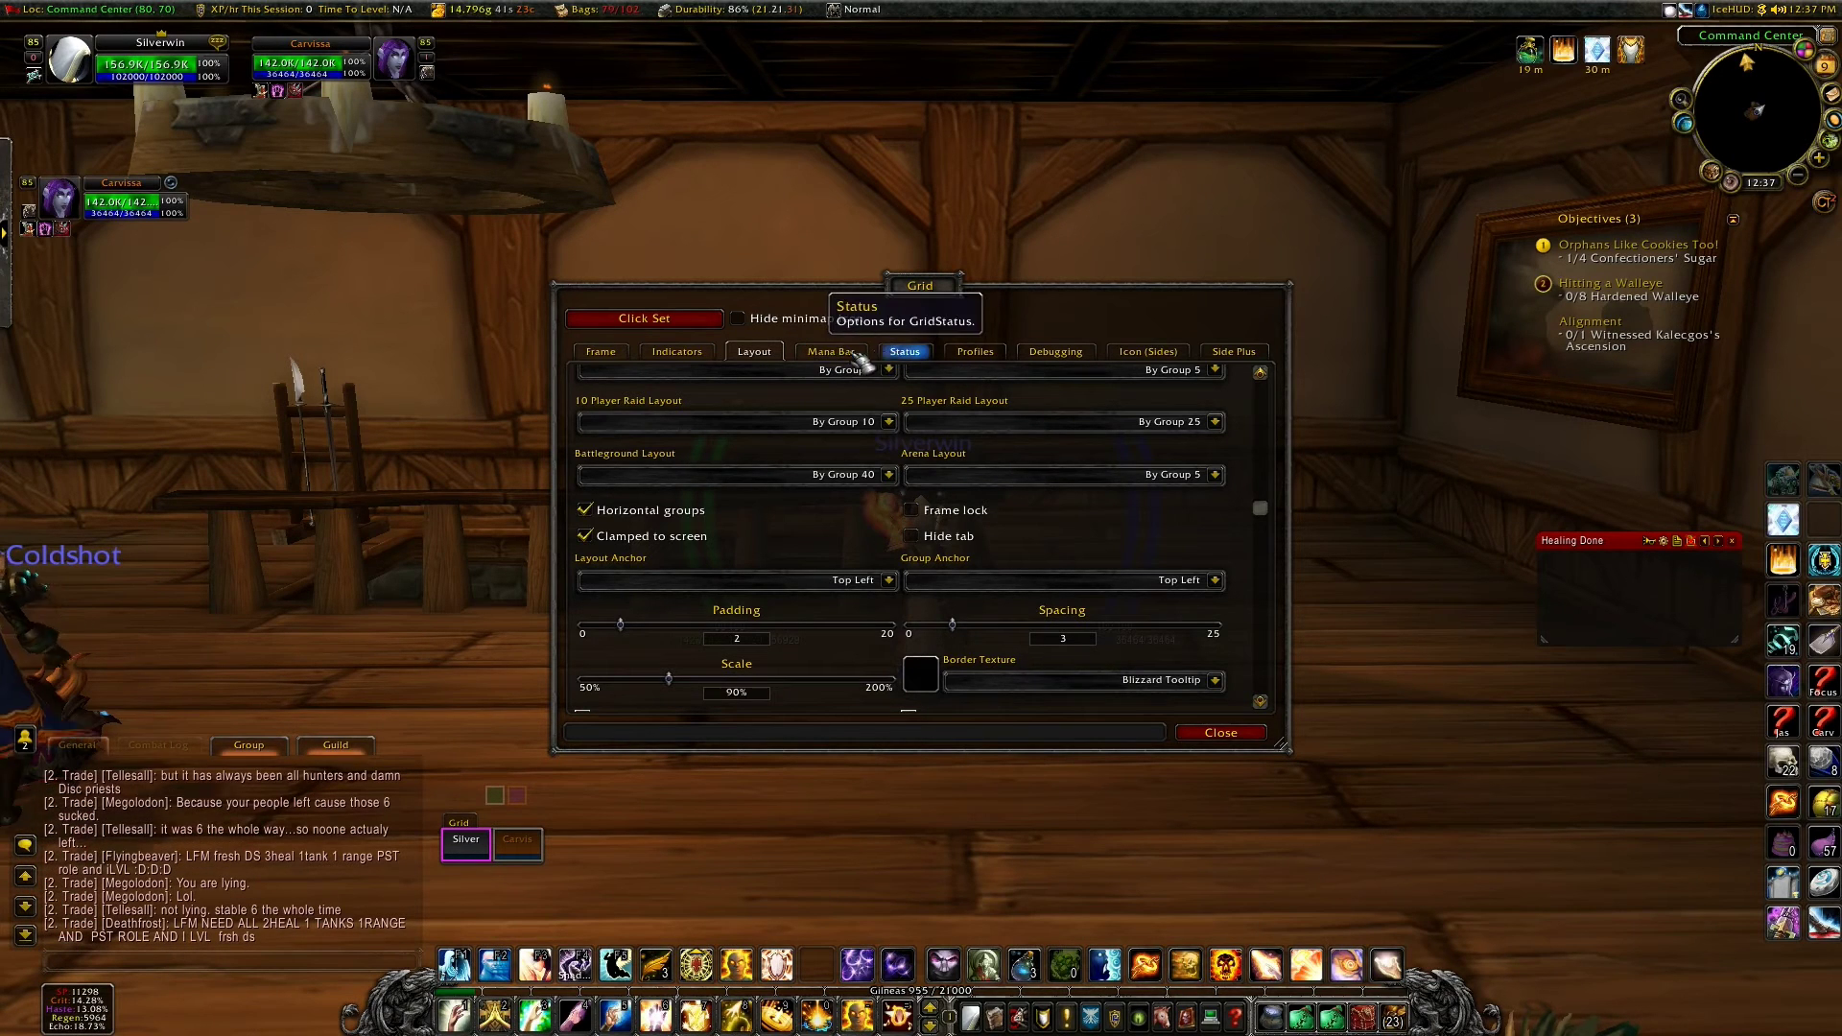
Step: Try the mana bar on the Right side, then return it to Bottom with size 20
{"action": "left_click", "coordinate": [832, 355]}
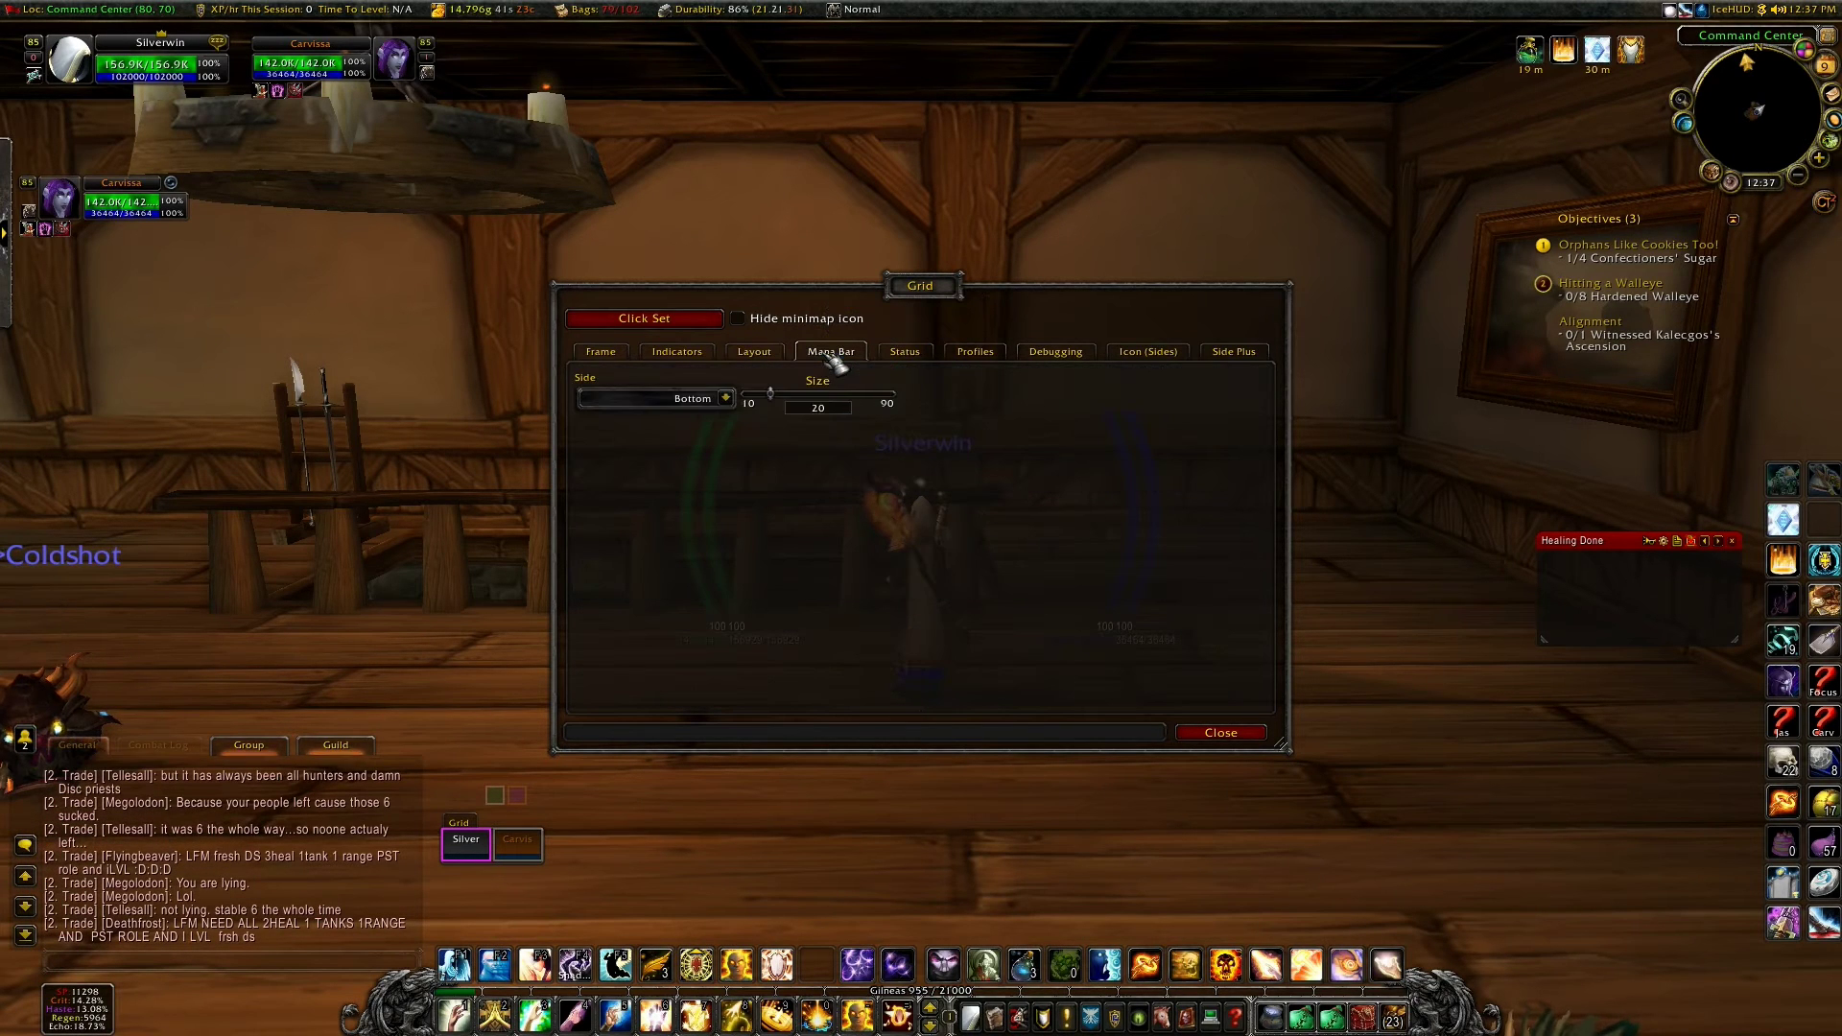
{"action": "left_click", "coordinate": [726, 398]}
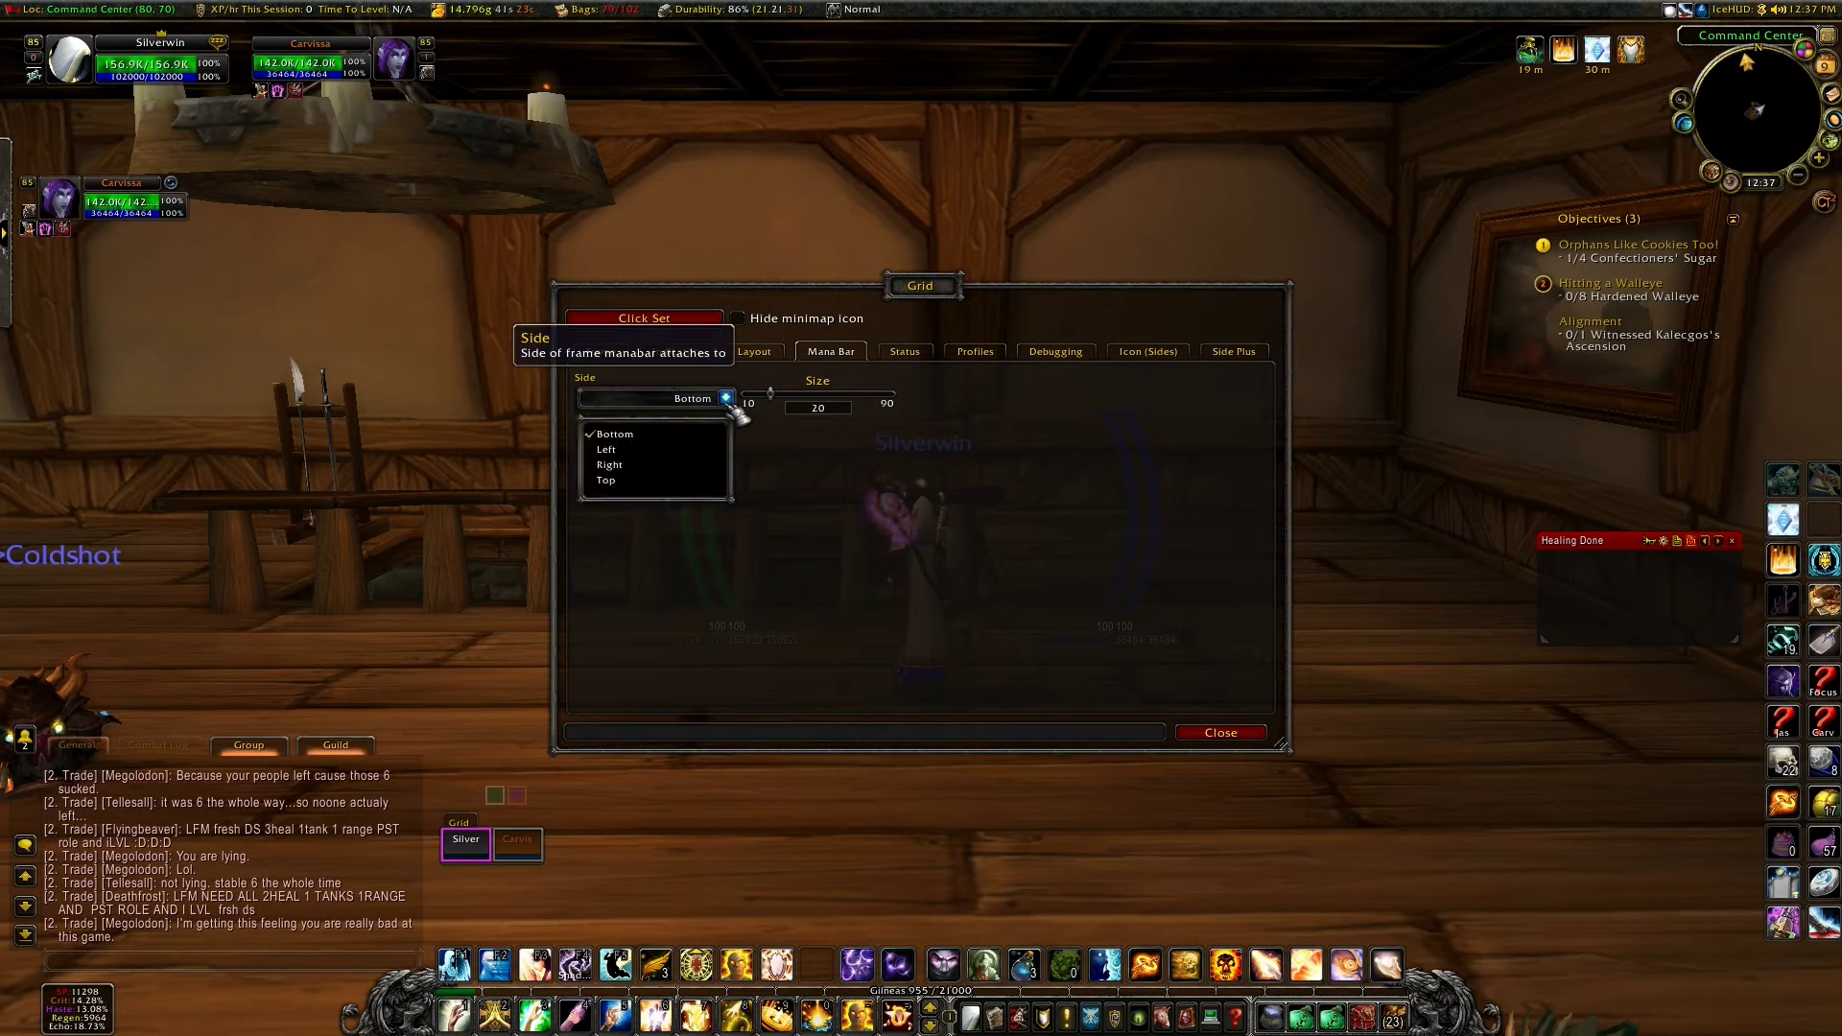
{"action": "left_click", "coordinate": [630, 467]}
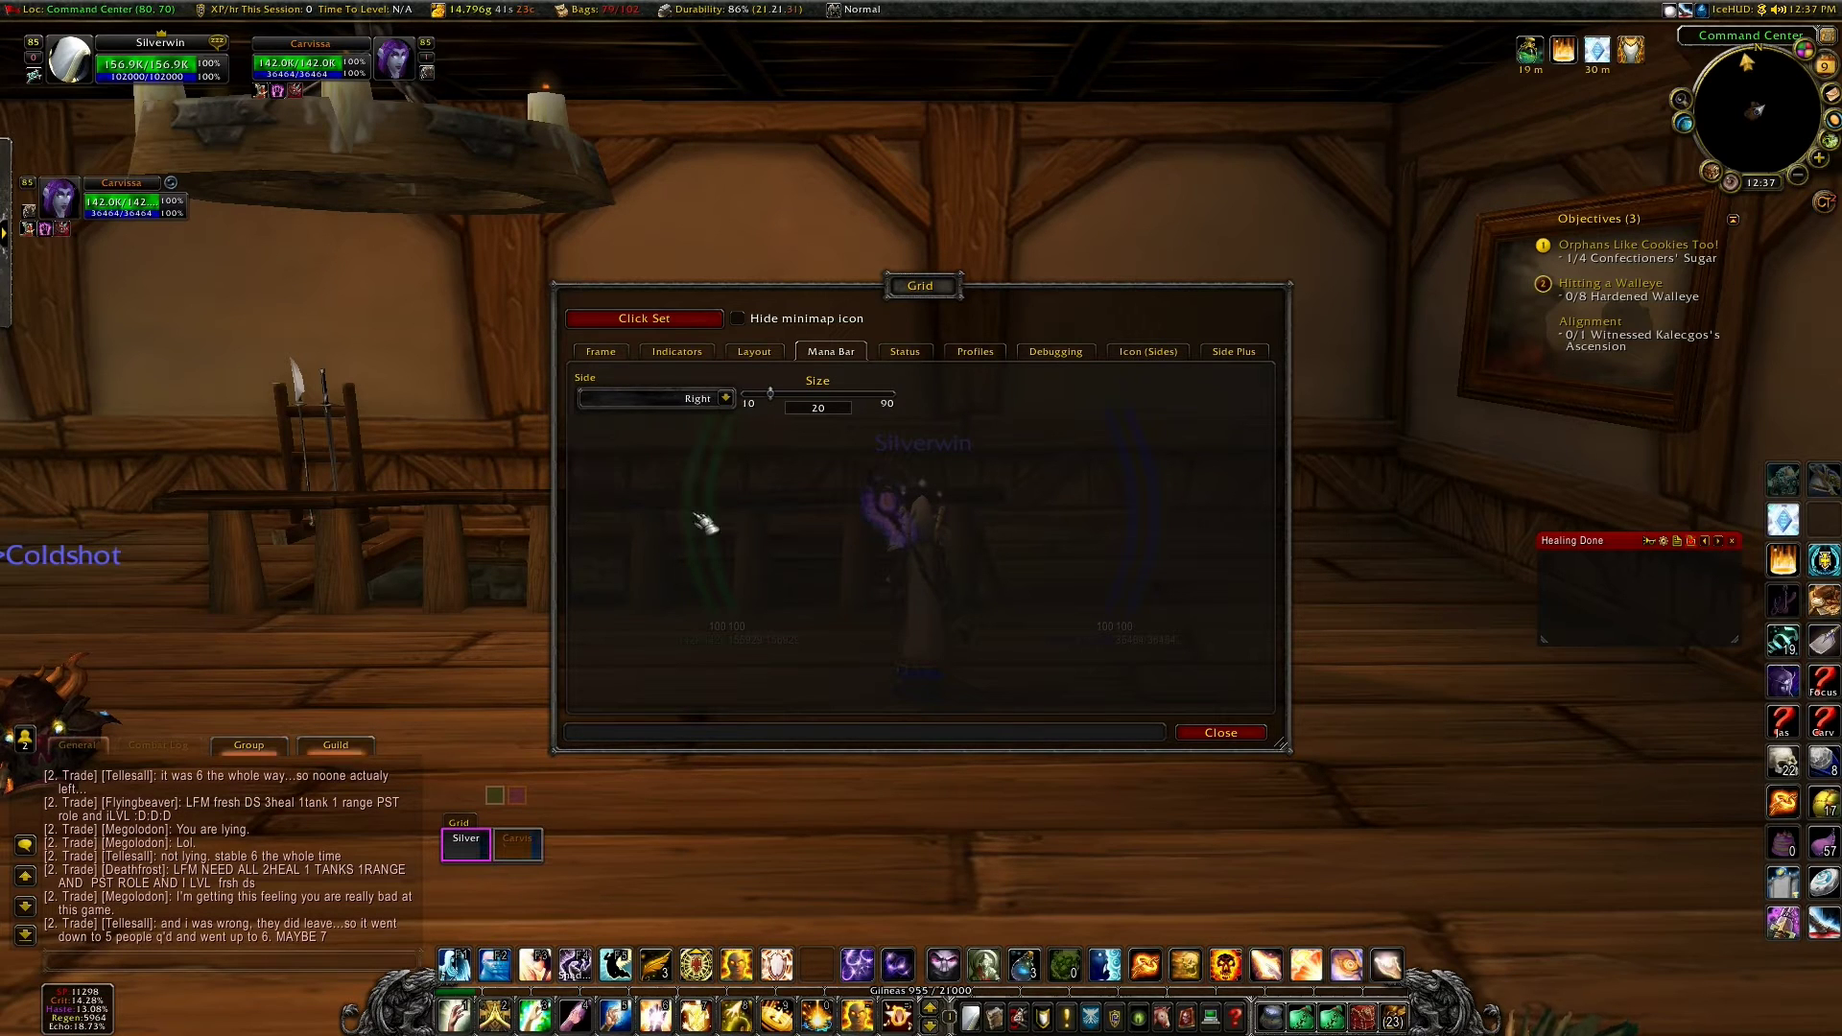
{"action": "left_click", "coordinate": [726, 399]}
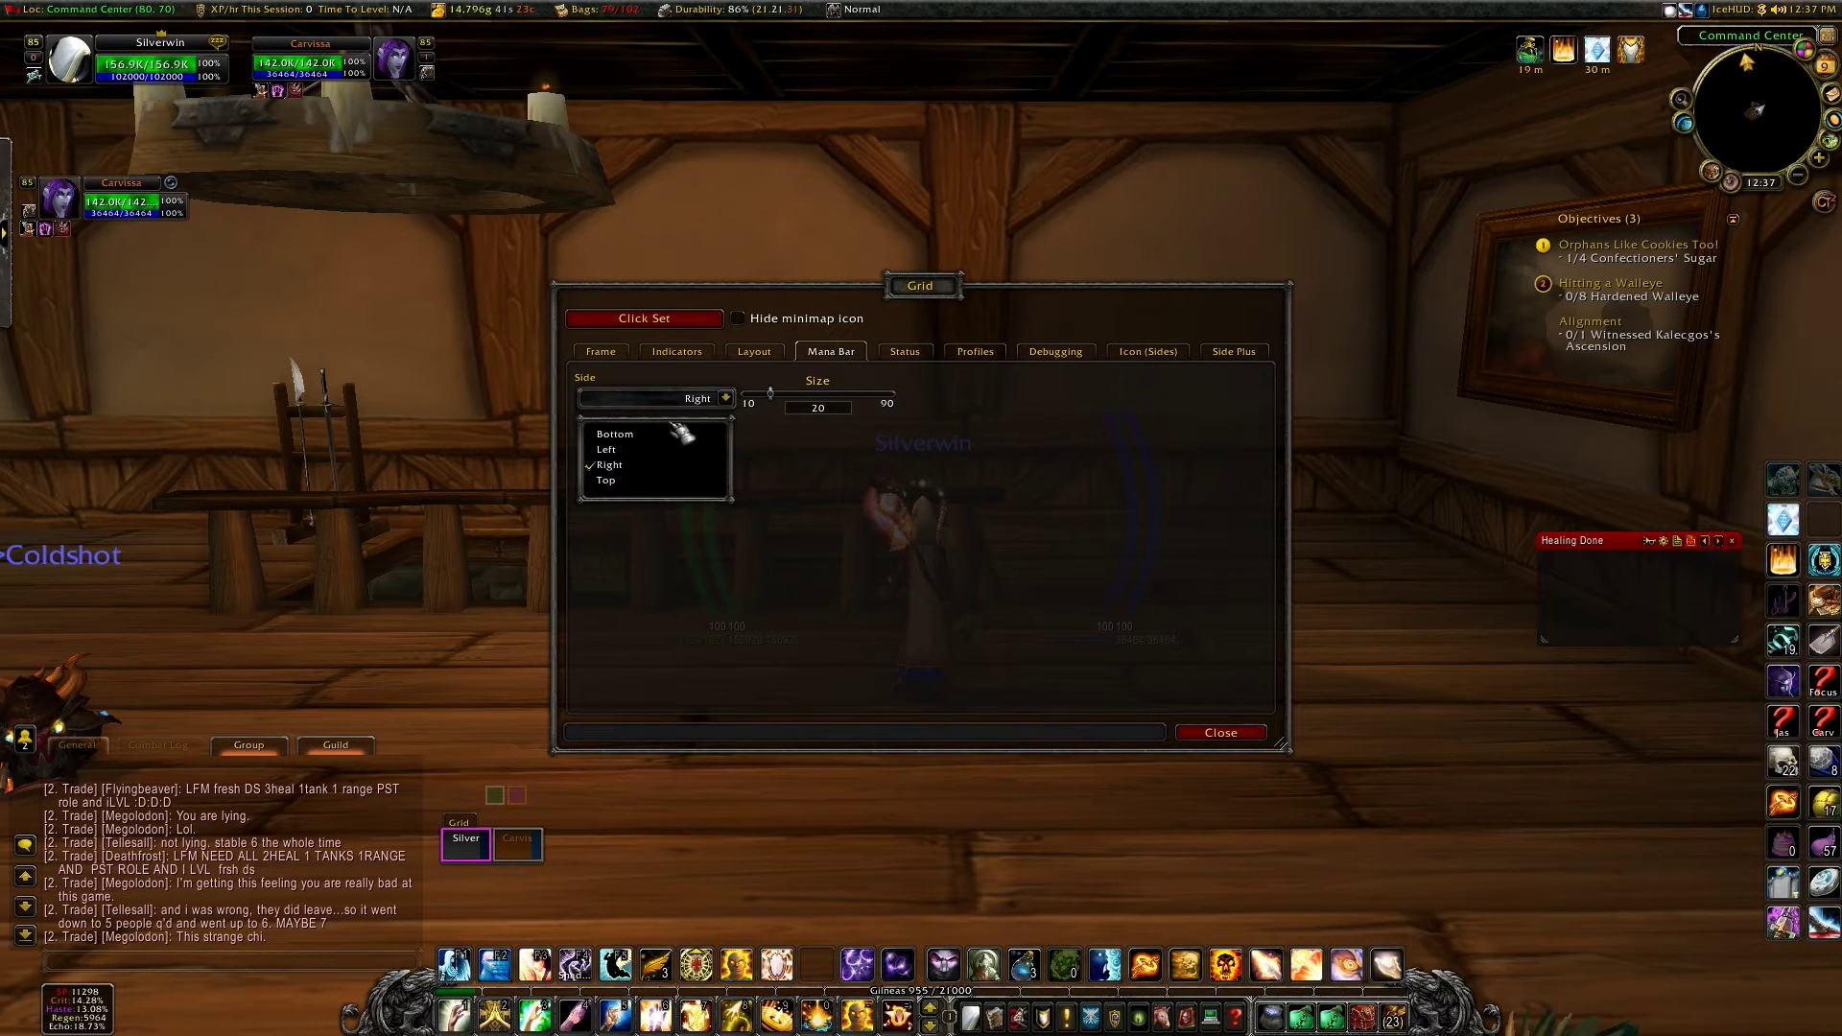
{"action": "left_click", "coordinate": [638, 434]}
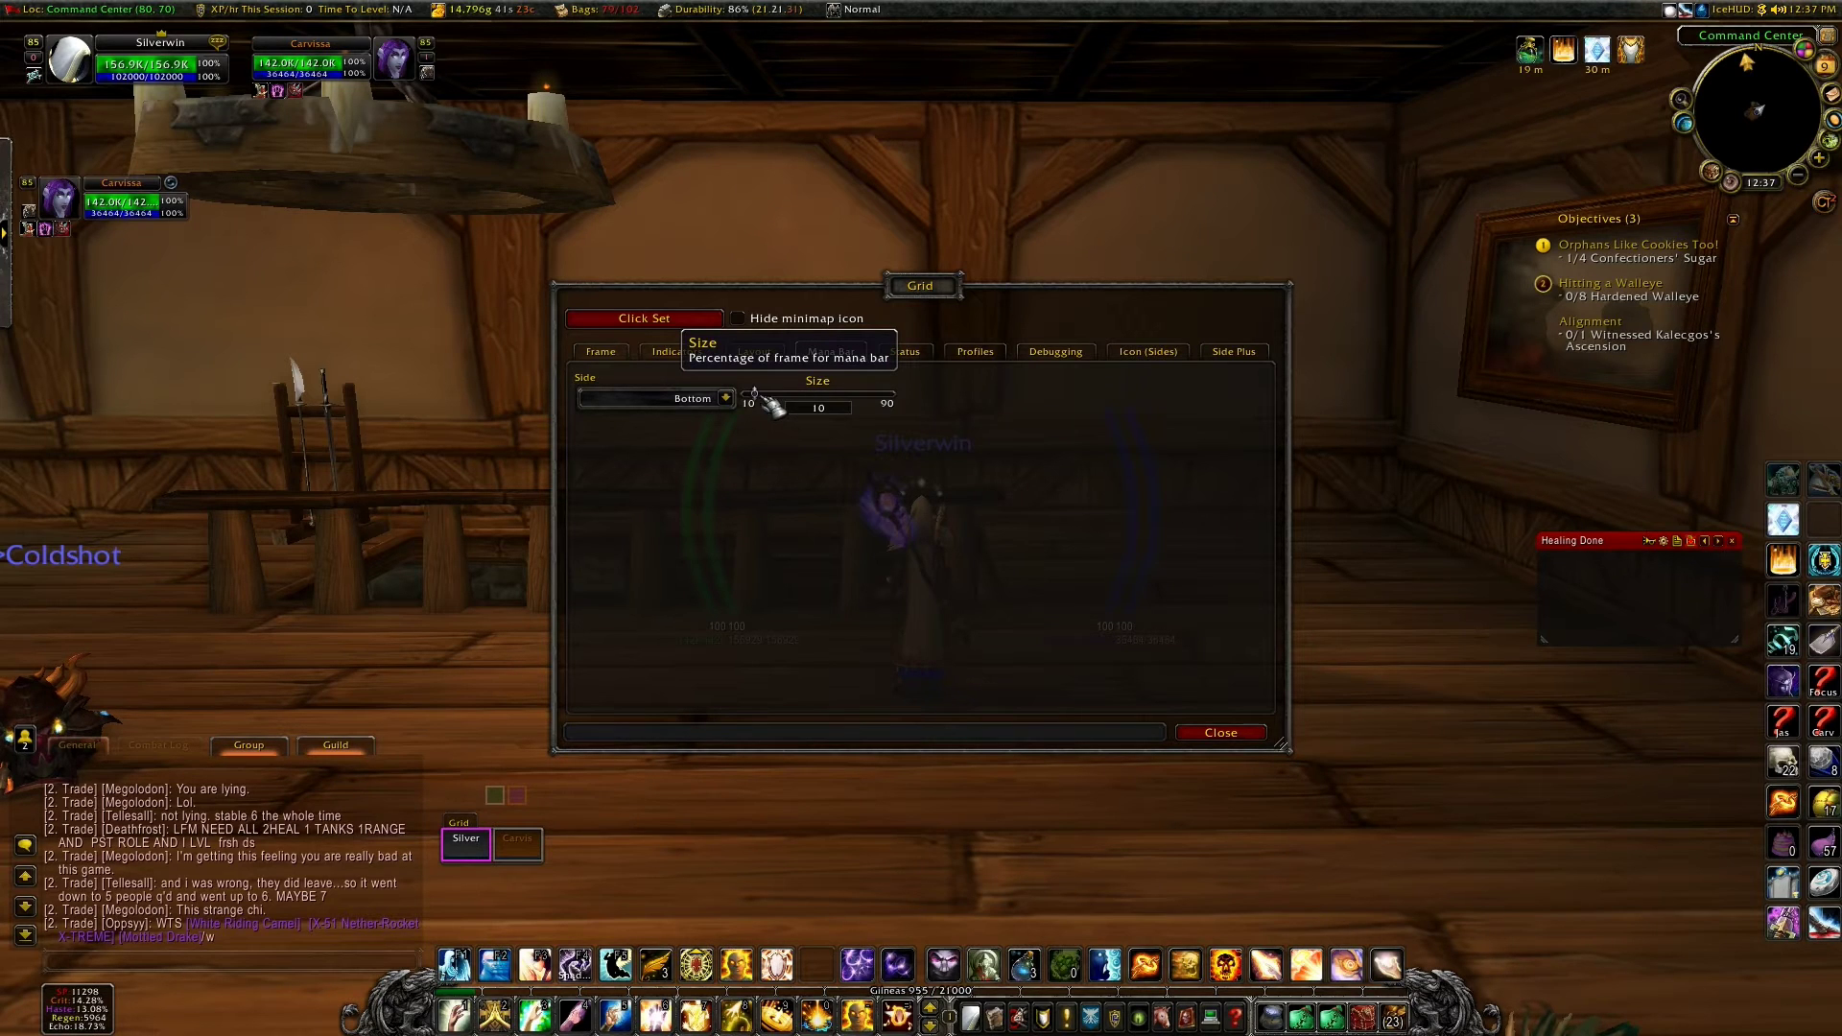
{"action": "left_click_drag", "start_coordinate": [779, 408], "coordinate": [787, 408]}
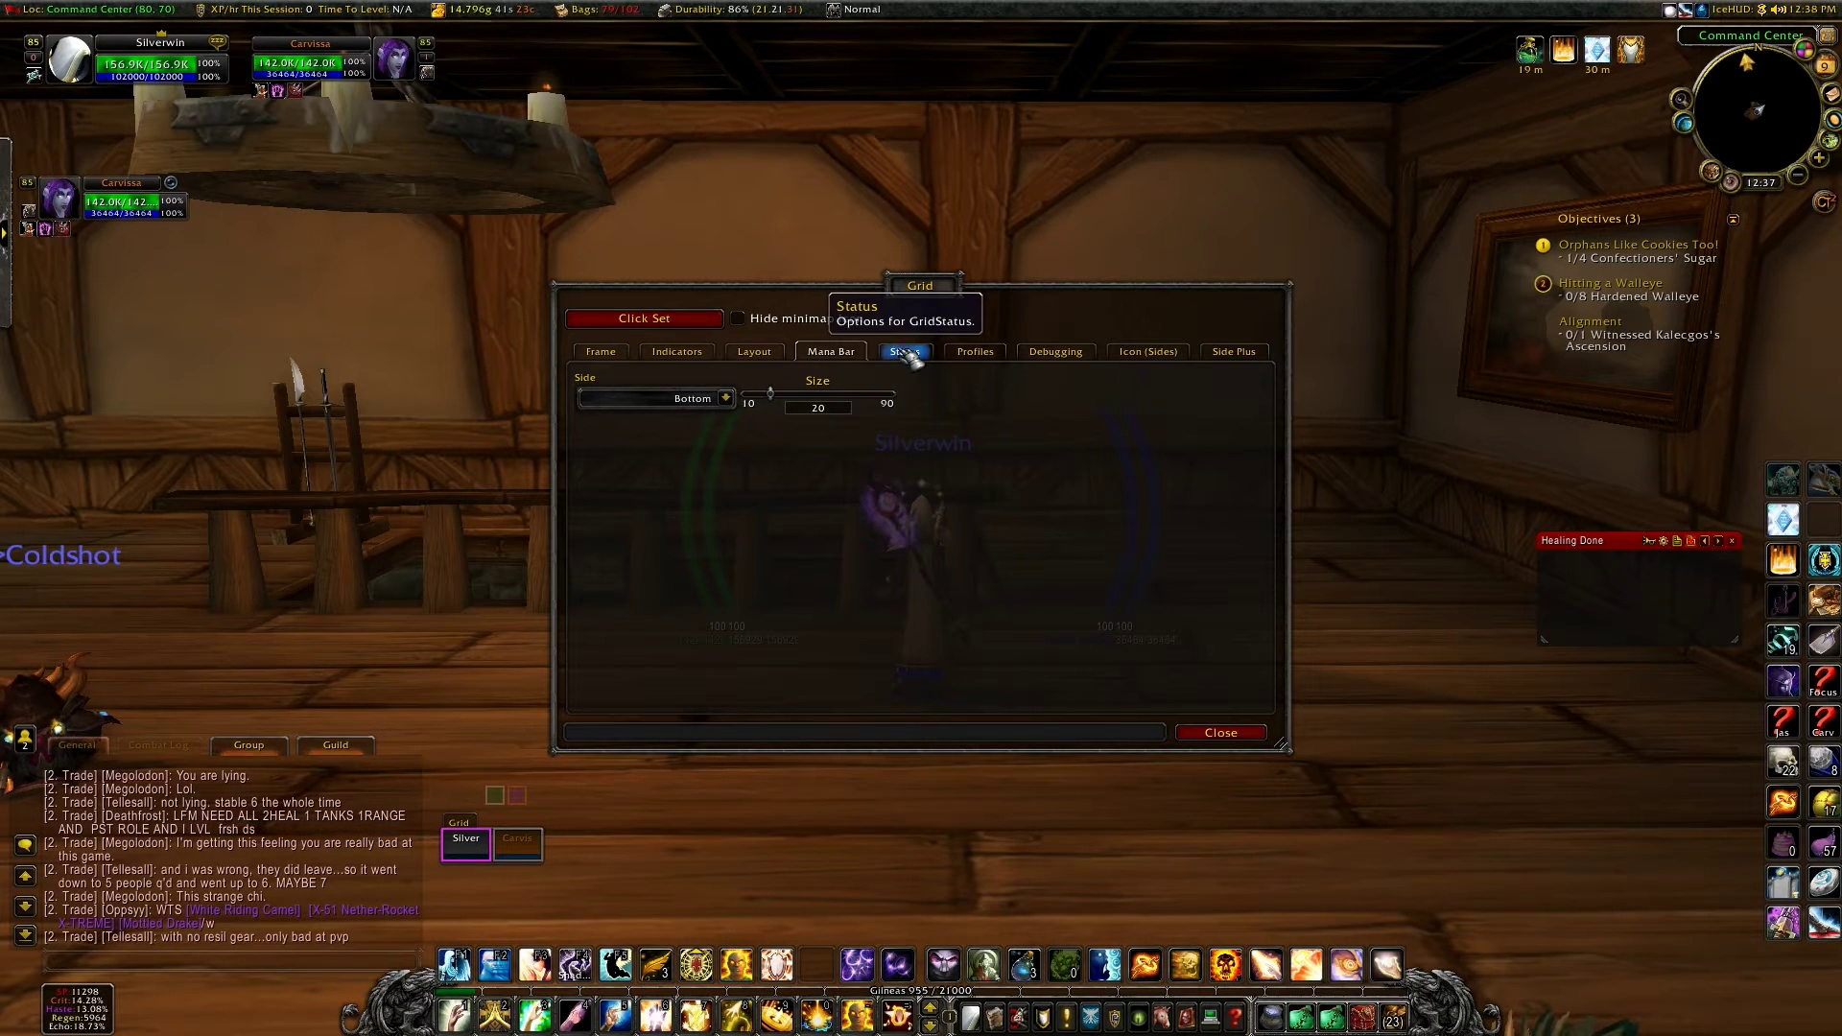
Step: In the Status settings, expand My HoTs to list statuses such as Divine Aegis
{"action": "left_click", "coordinate": [905, 353]}
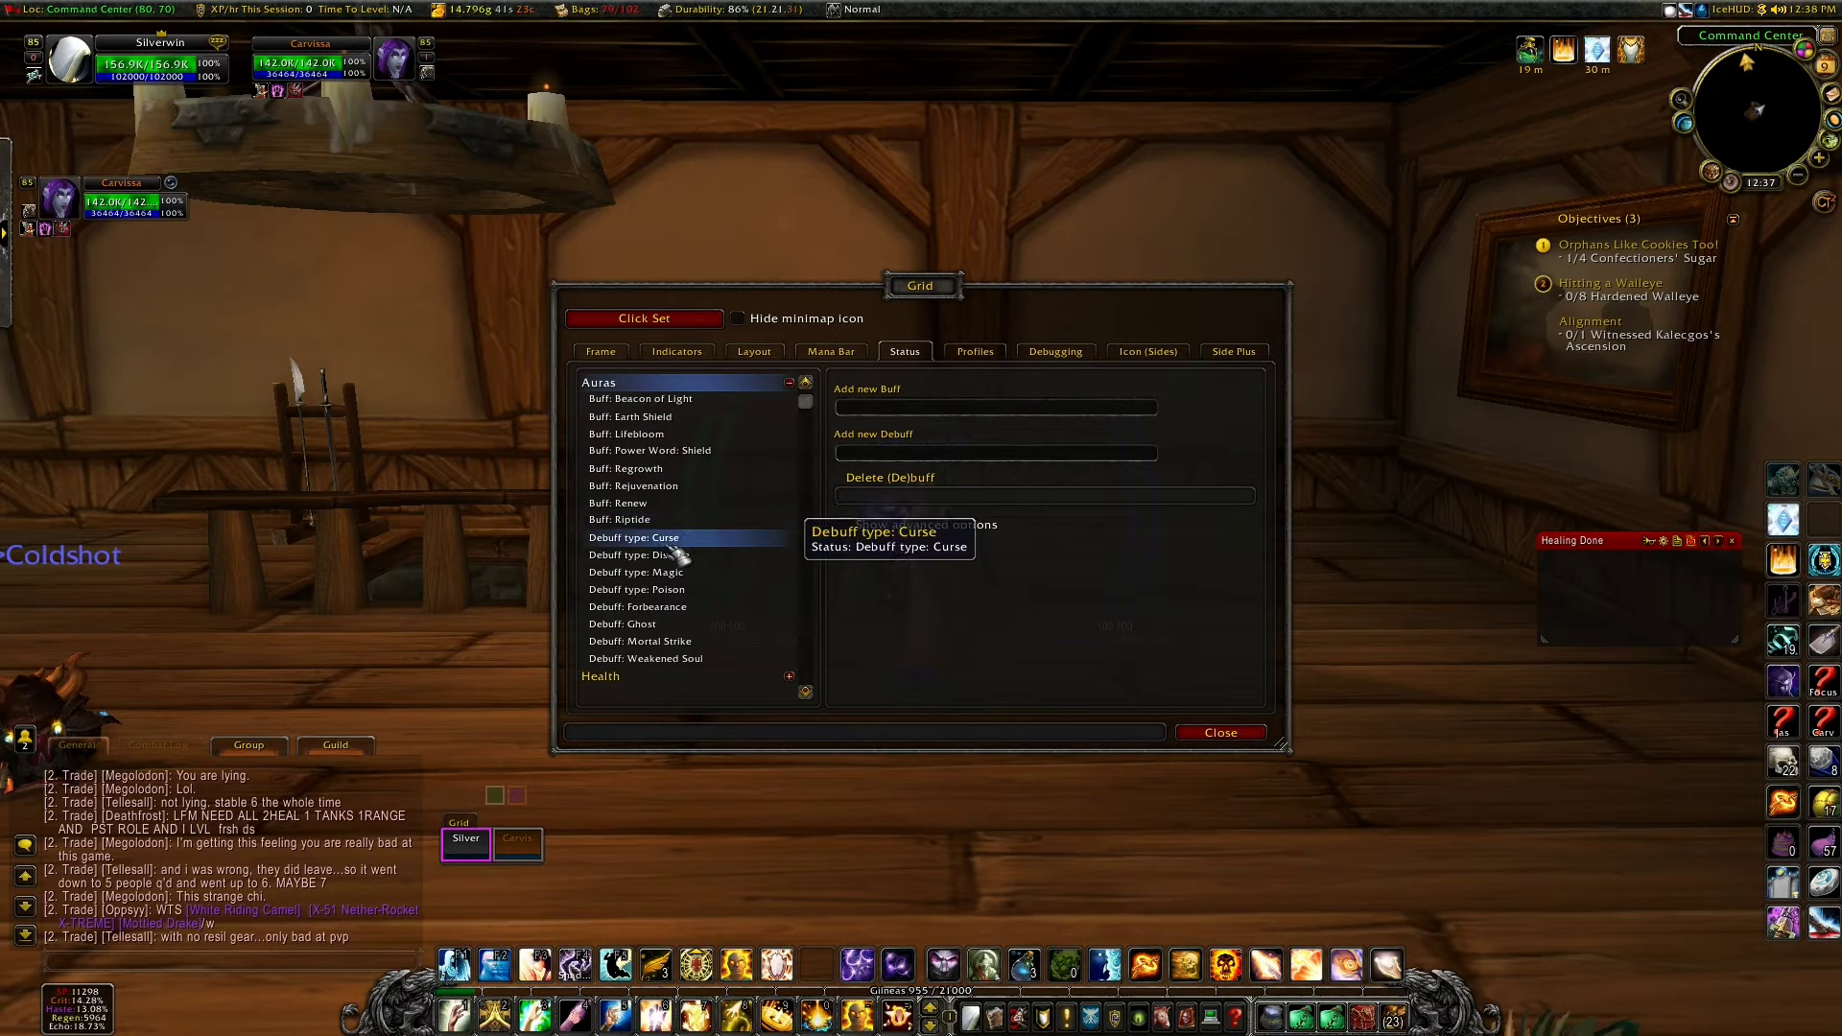
{"action": "scroll", "coordinate": [679, 554], "scroll_direction": "down", "scroll_amount": 1}
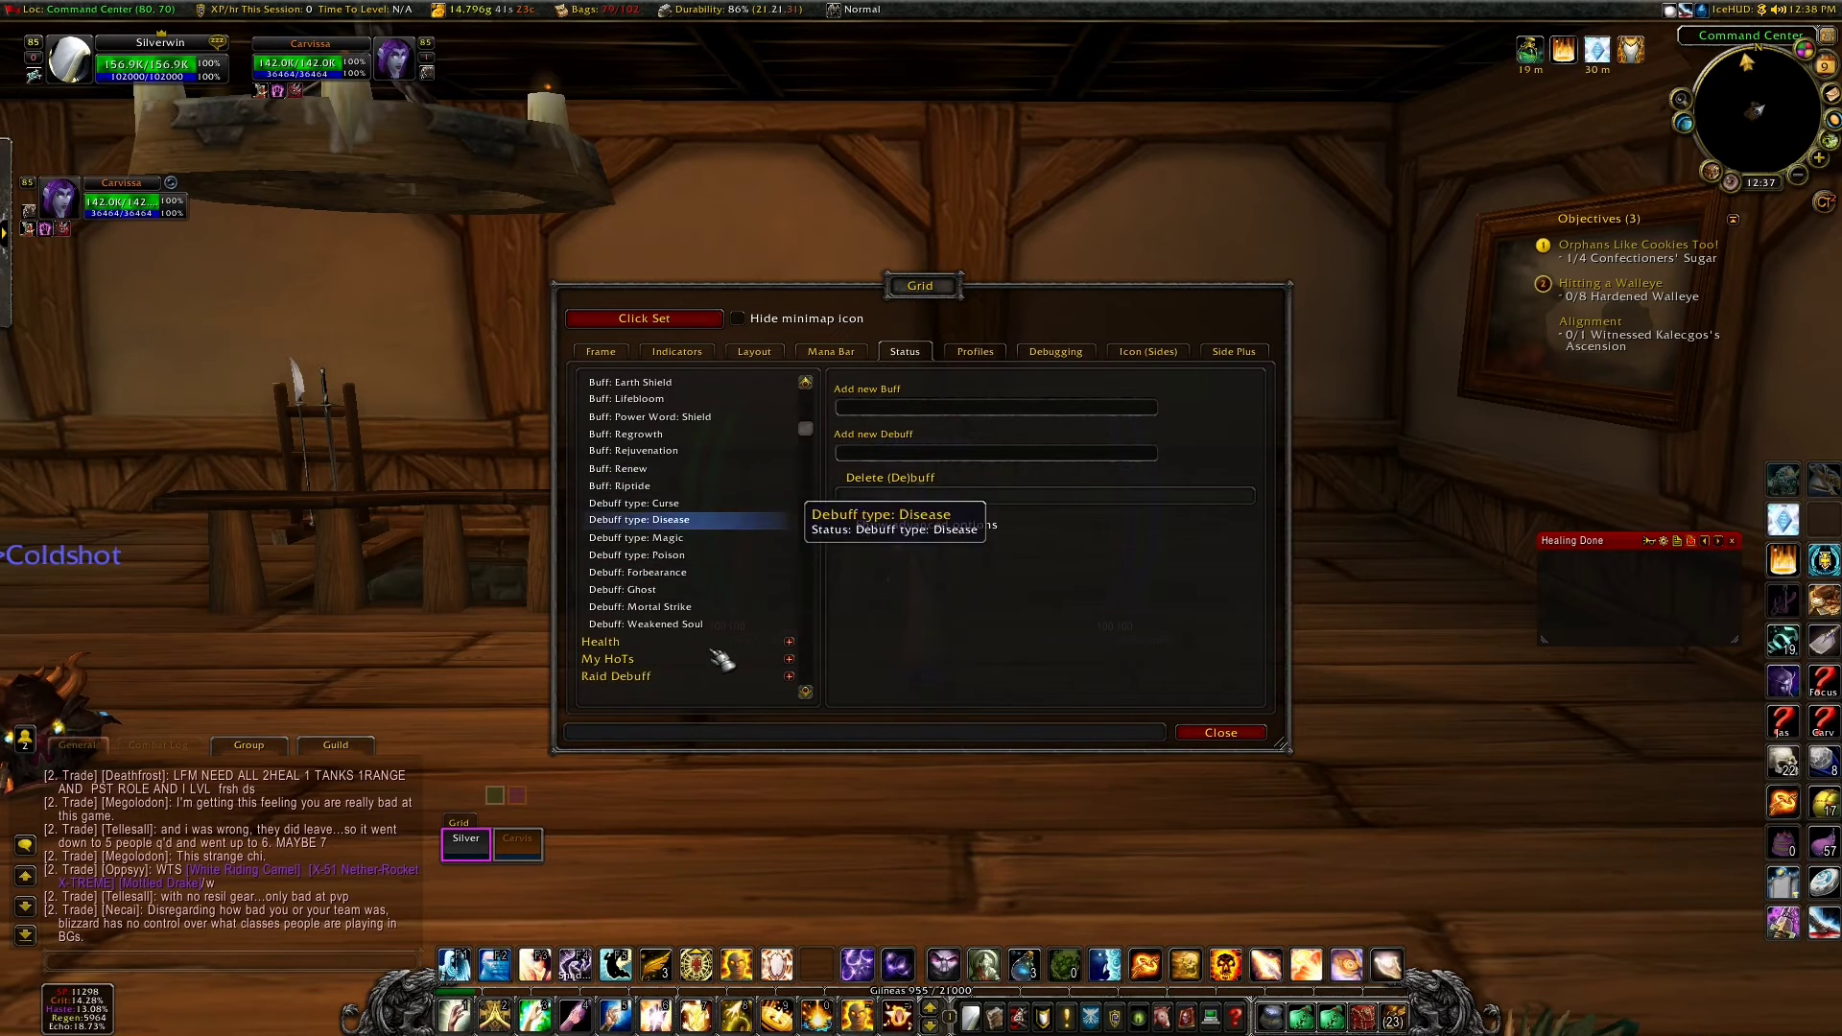
{"action": "scroll", "coordinate": [688, 607], "scroll_direction": "down", "scroll_amount": 3}
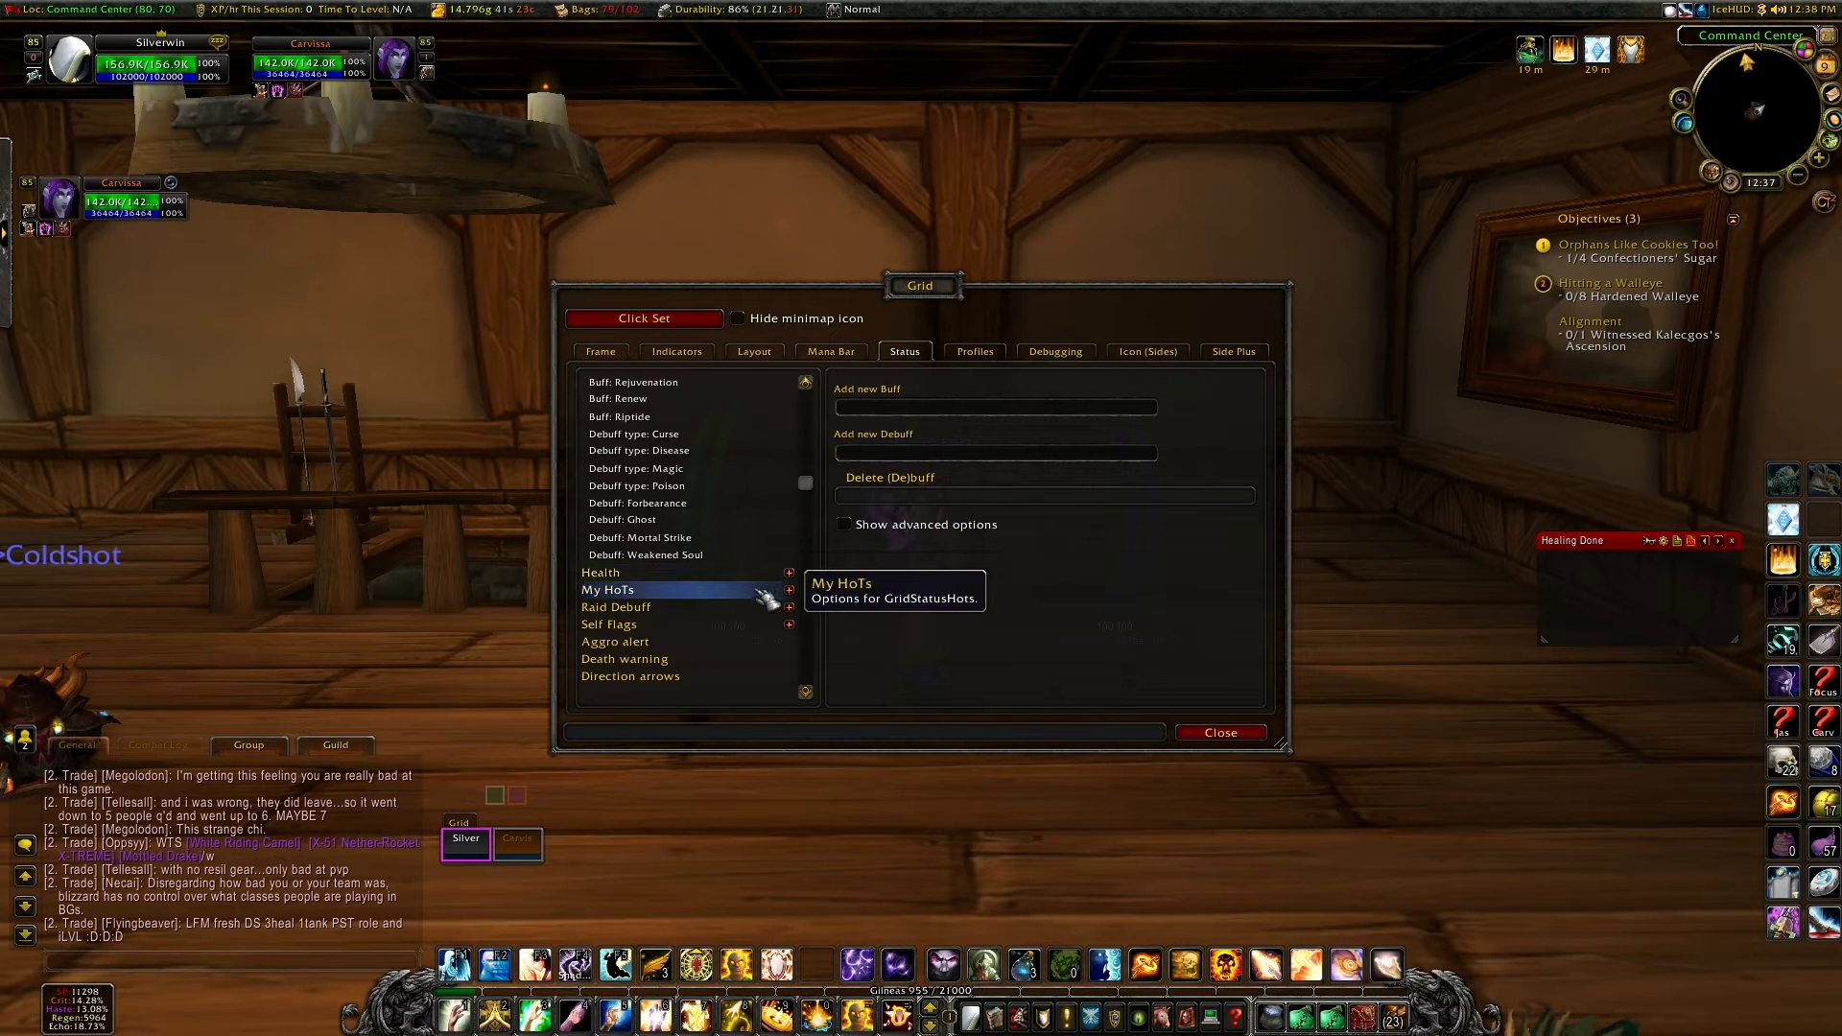
{"action": "left_click", "coordinate": [788, 590]}
{"action": "scroll", "coordinate": [729, 614], "scroll_direction": "down", "scroll_amount": 1}
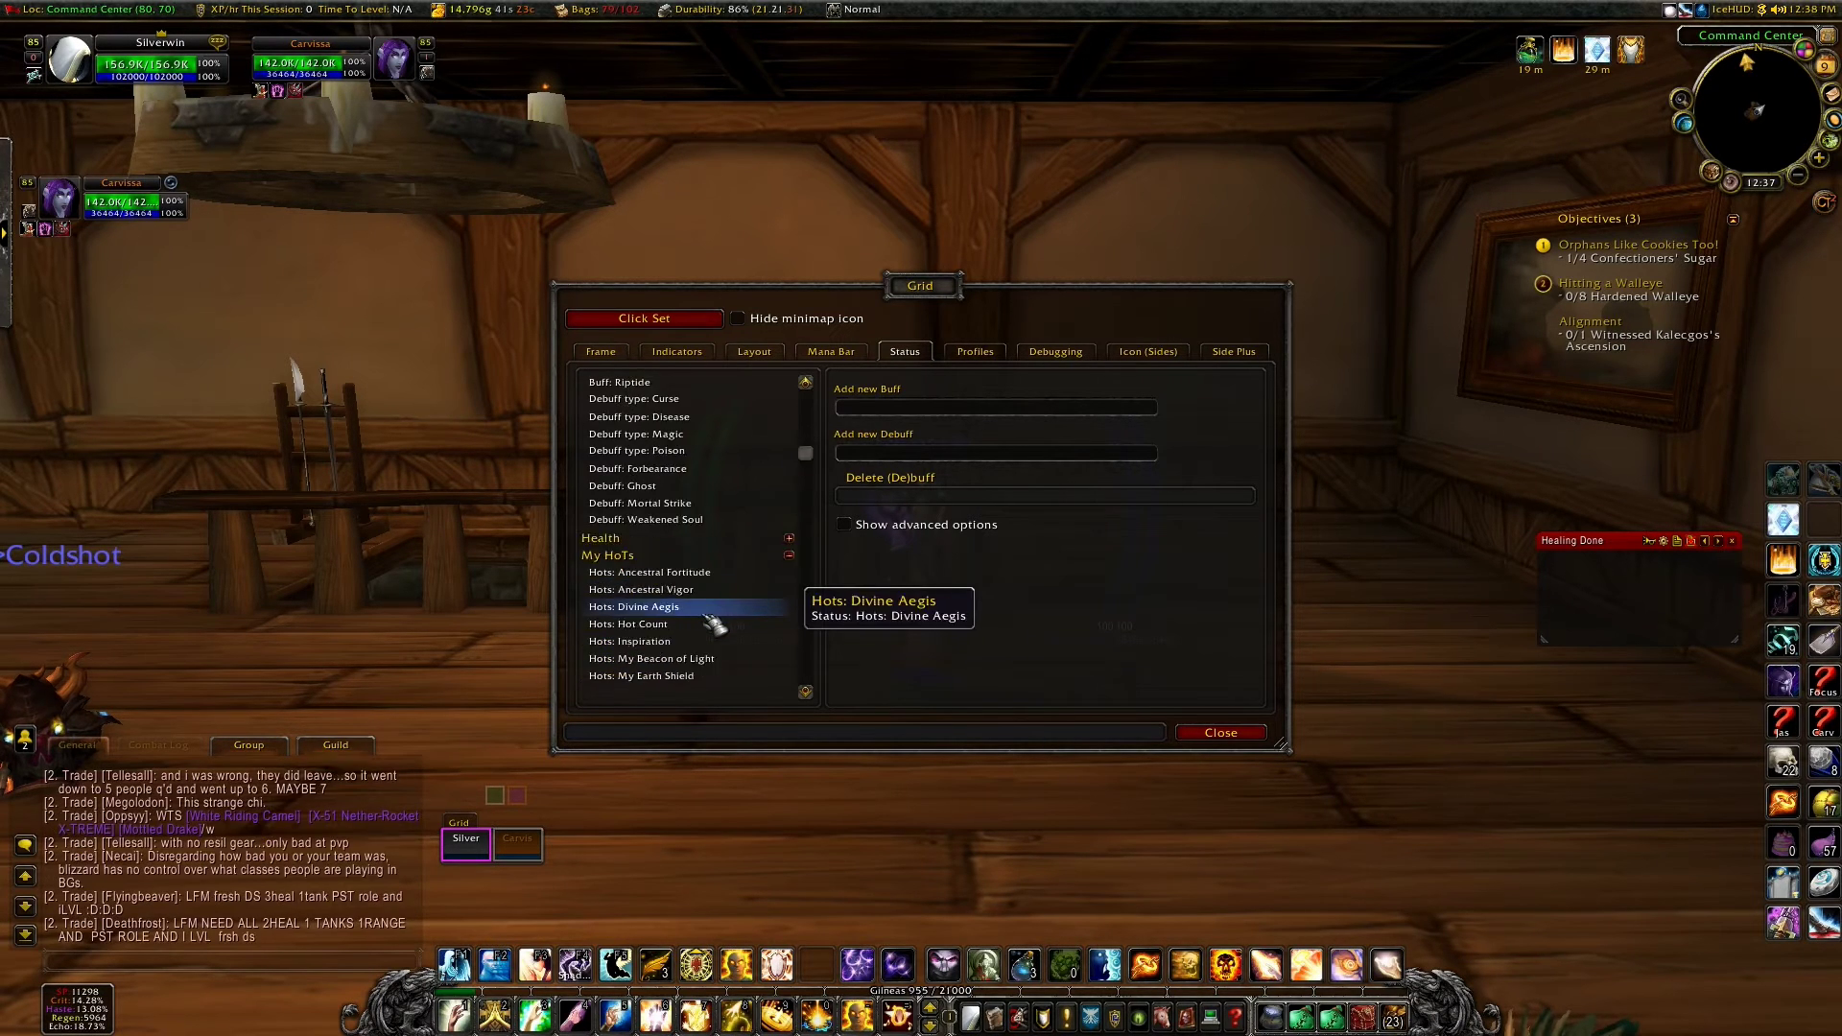
{"action": "scroll", "coordinate": [713, 624], "scroll_direction": "down", "scroll_amount": 3}
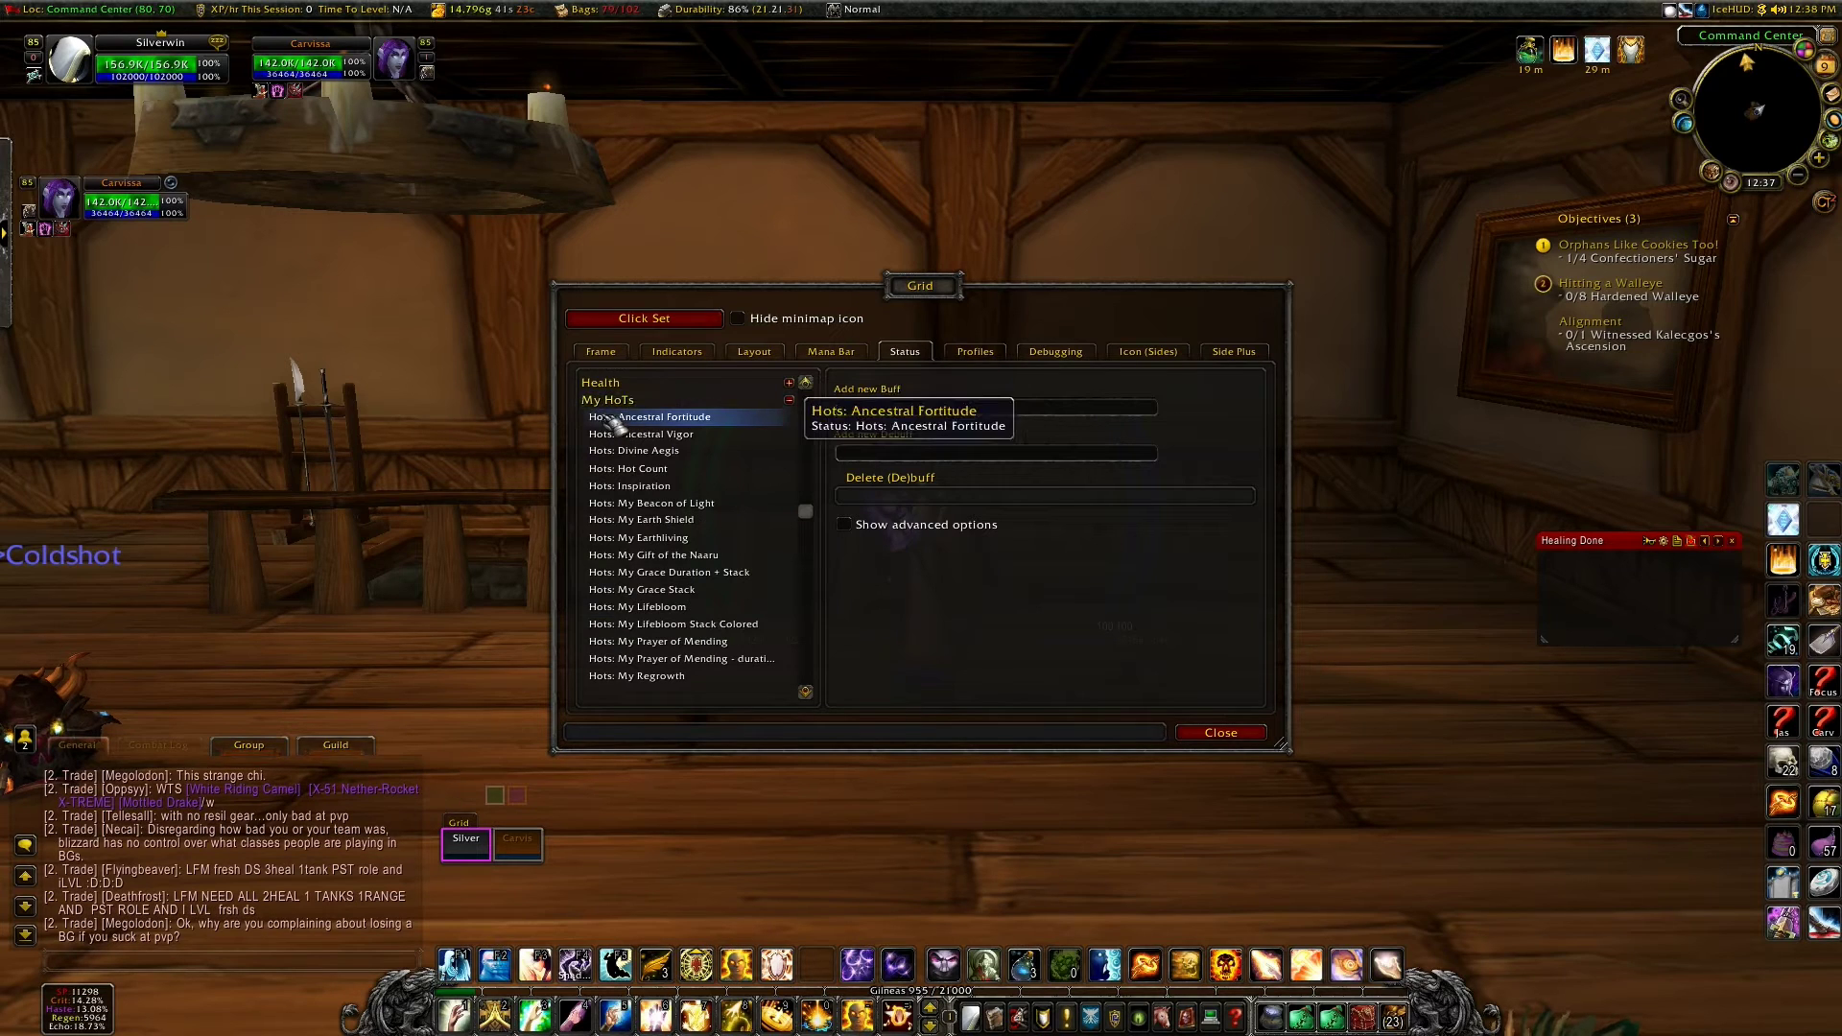
Step: Inspect the My Lifebloom, My Earth Shield and duration-colored Prayer of Mending HoT settings
{"action": "left_click", "coordinate": [662, 607]}
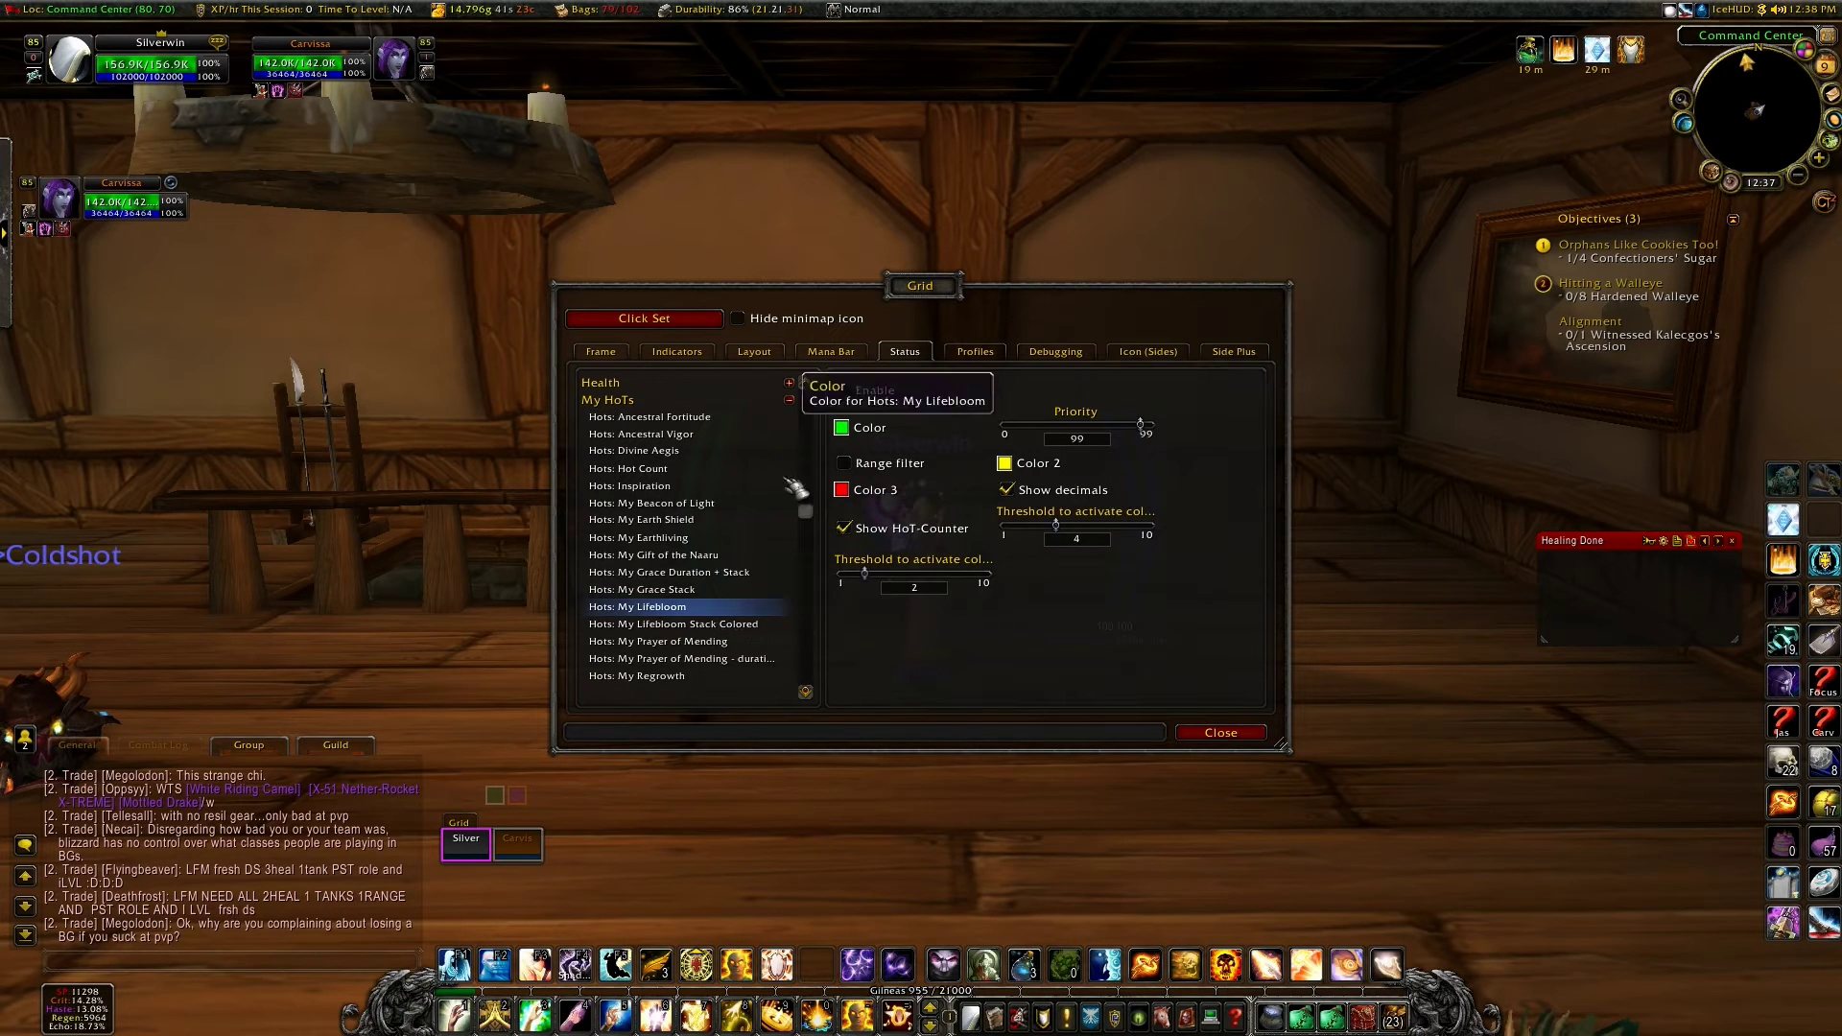
{"action": "left_click", "coordinate": [662, 519]}
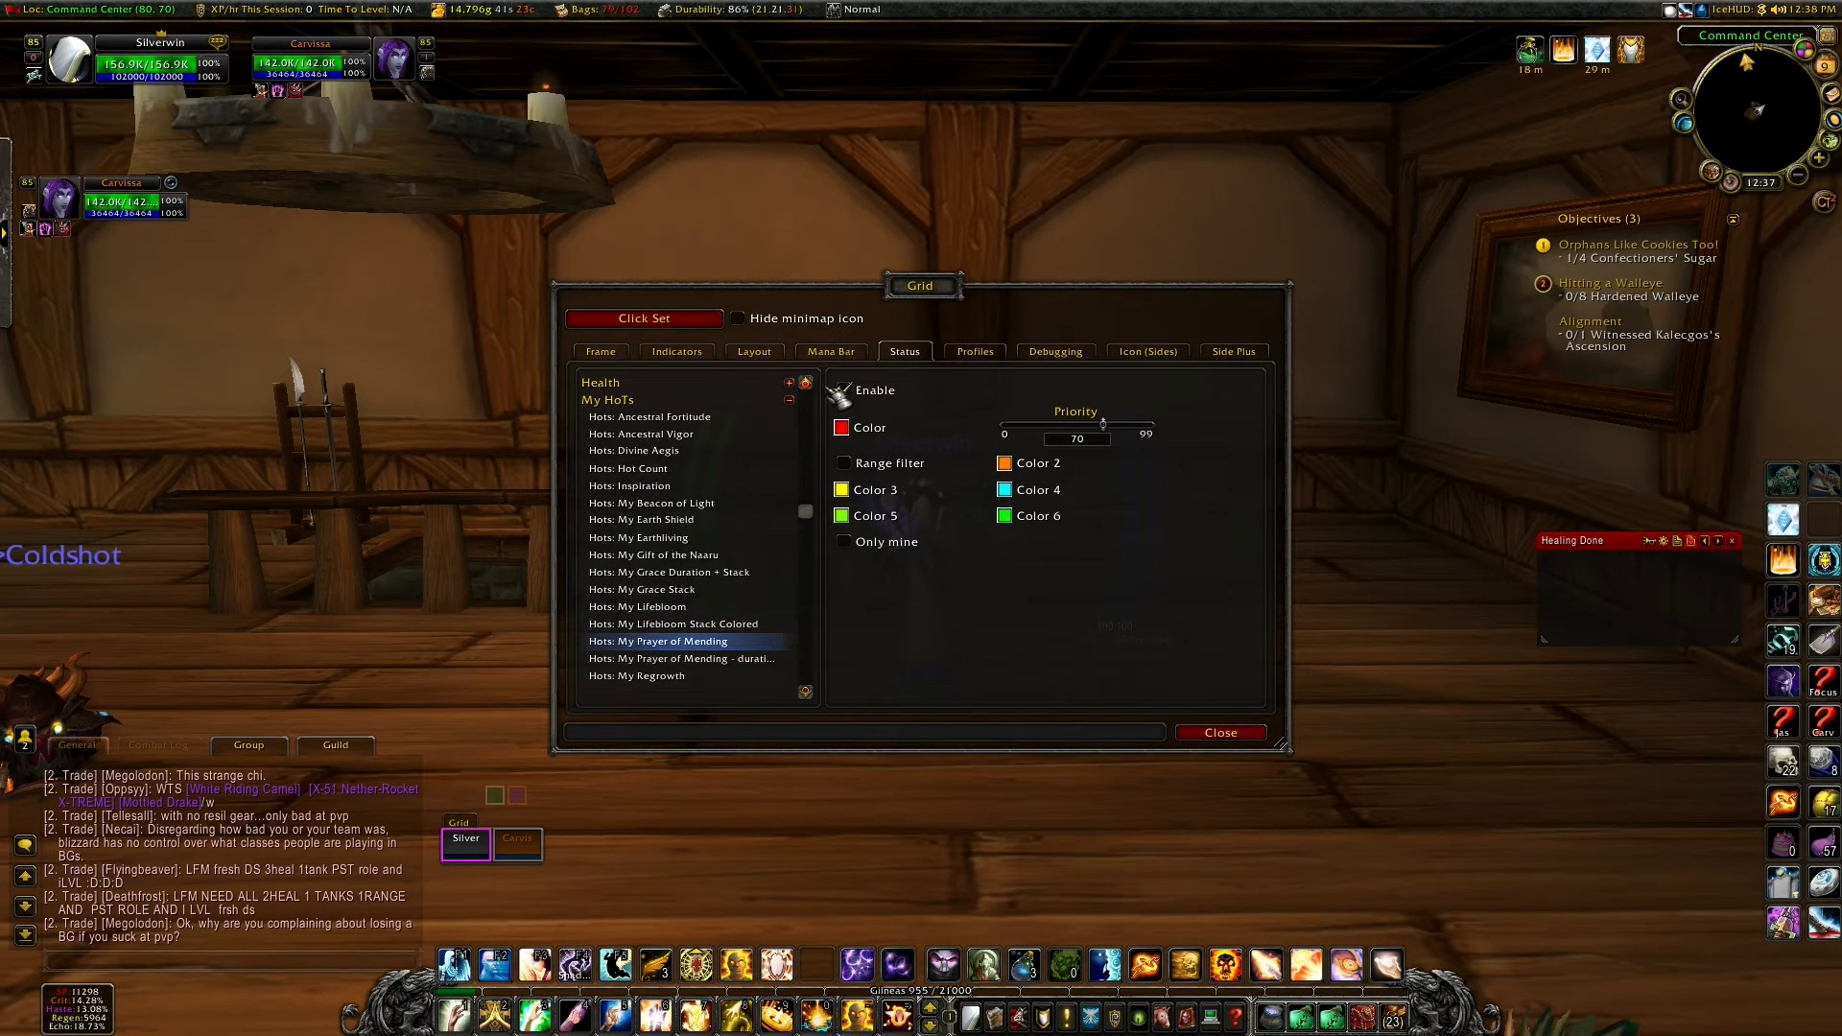
{"action": "left_click", "coordinate": [687, 664]}
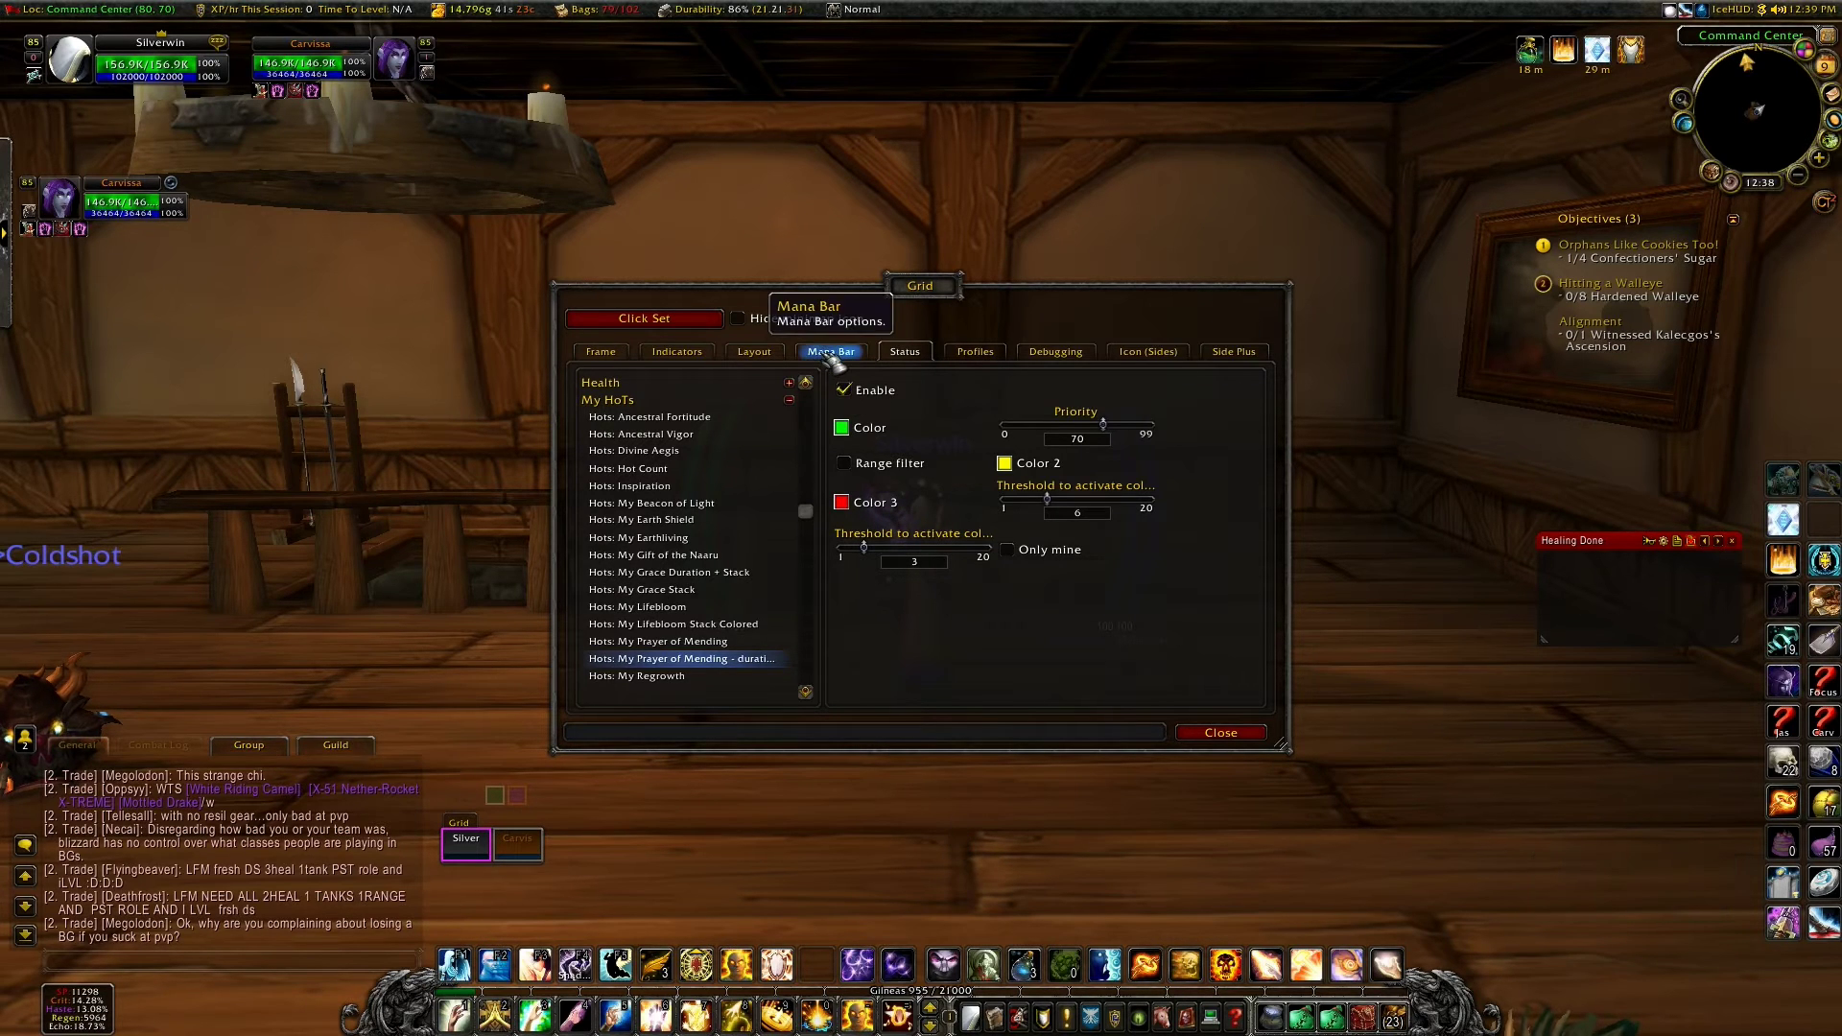
{"action": "left_click", "coordinate": [977, 352]}
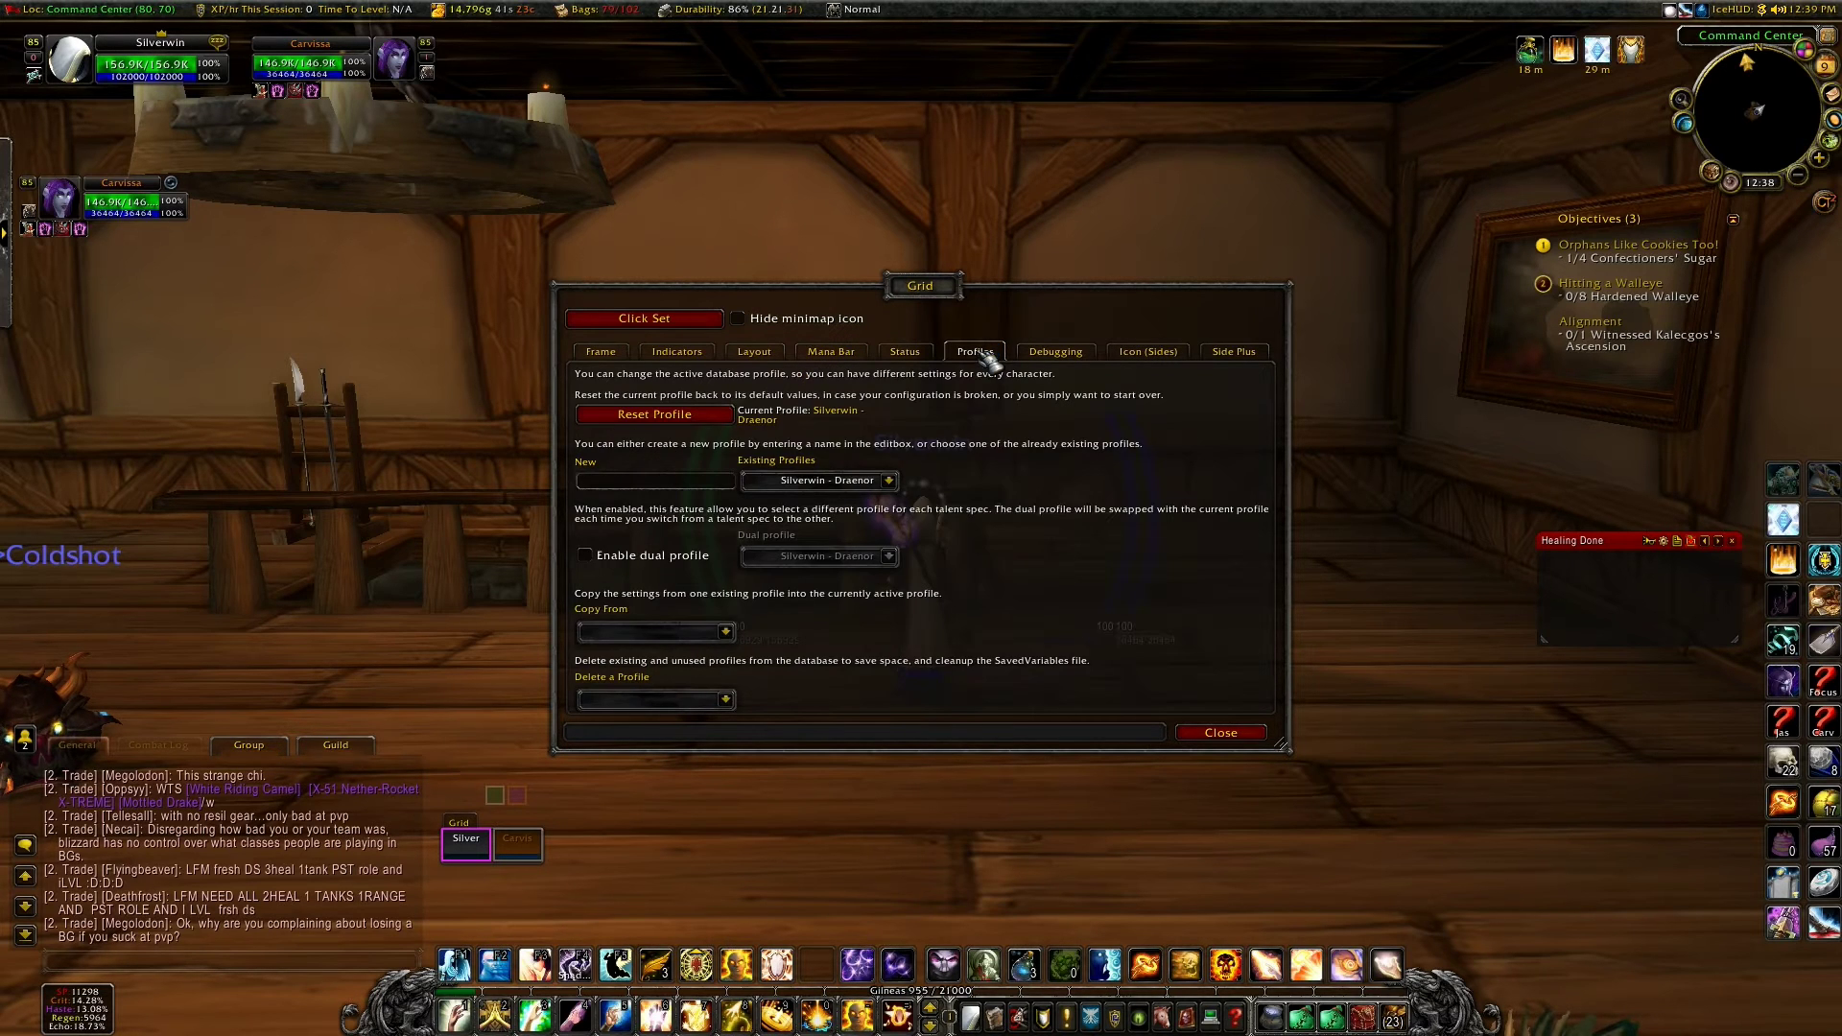
{"action": "left_click", "coordinate": [890, 481]}
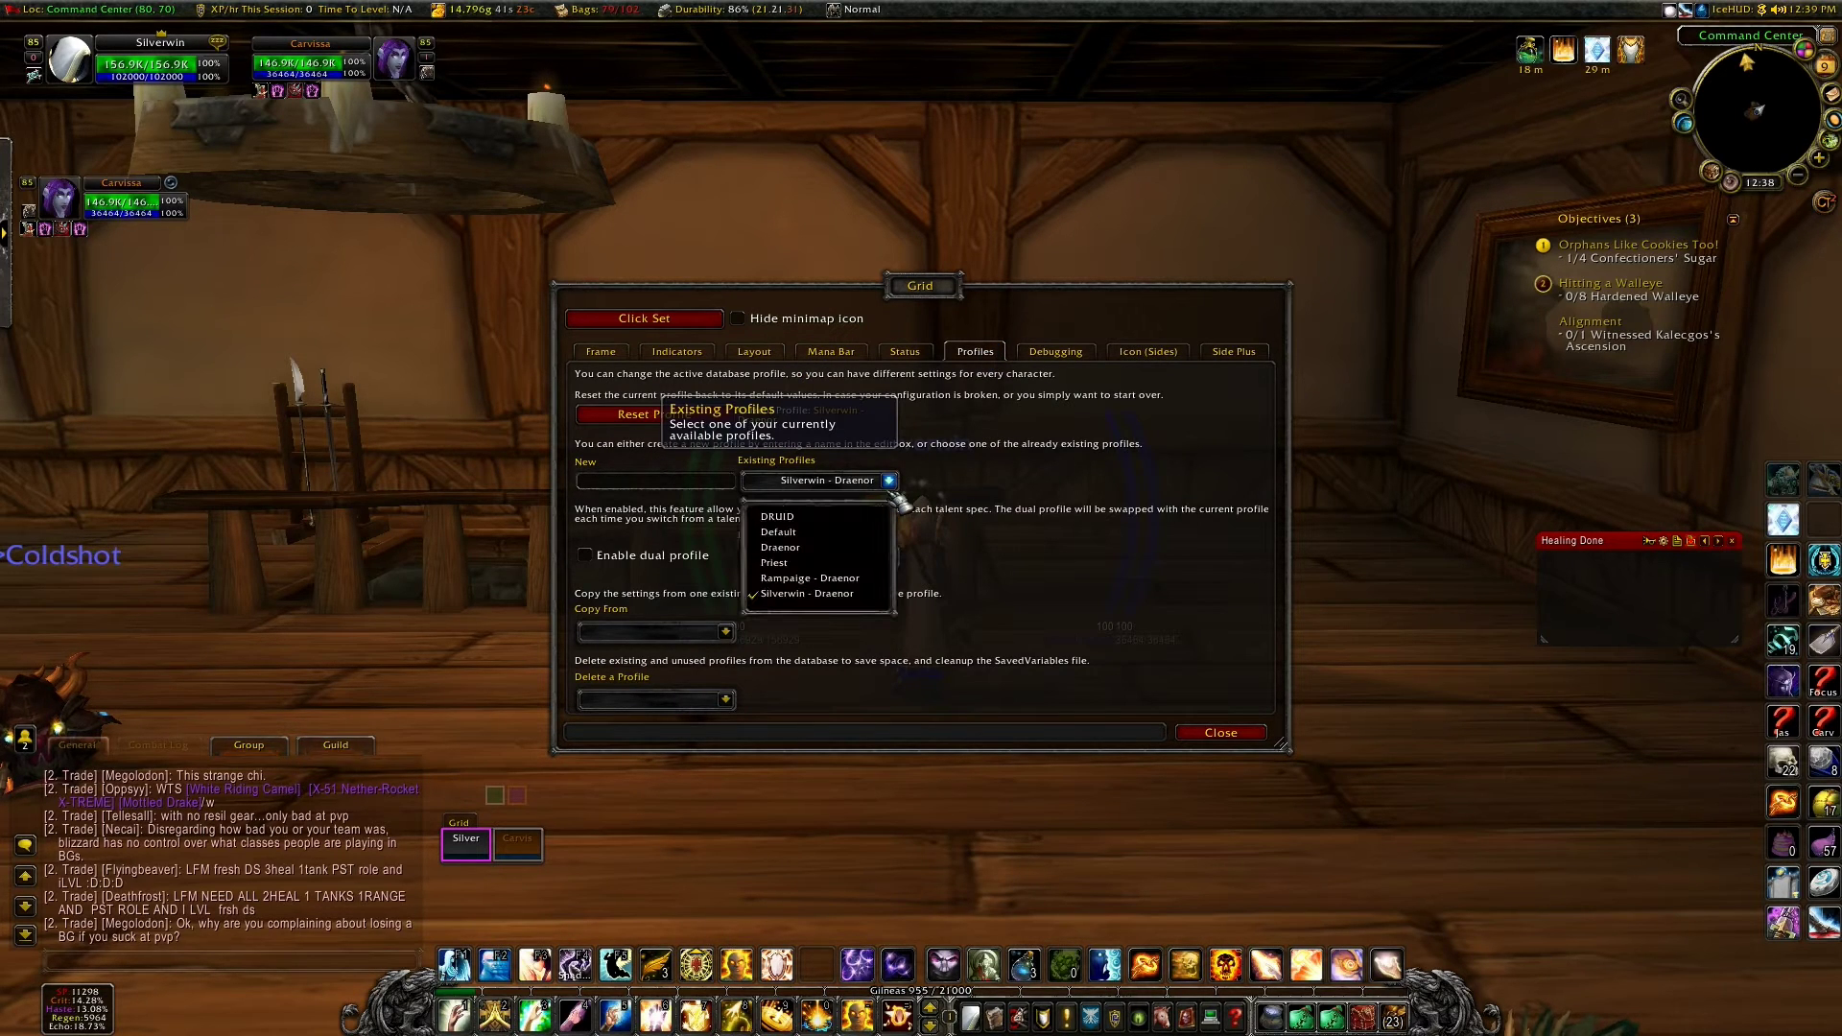
{"action": "left_click", "coordinate": [801, 532]}
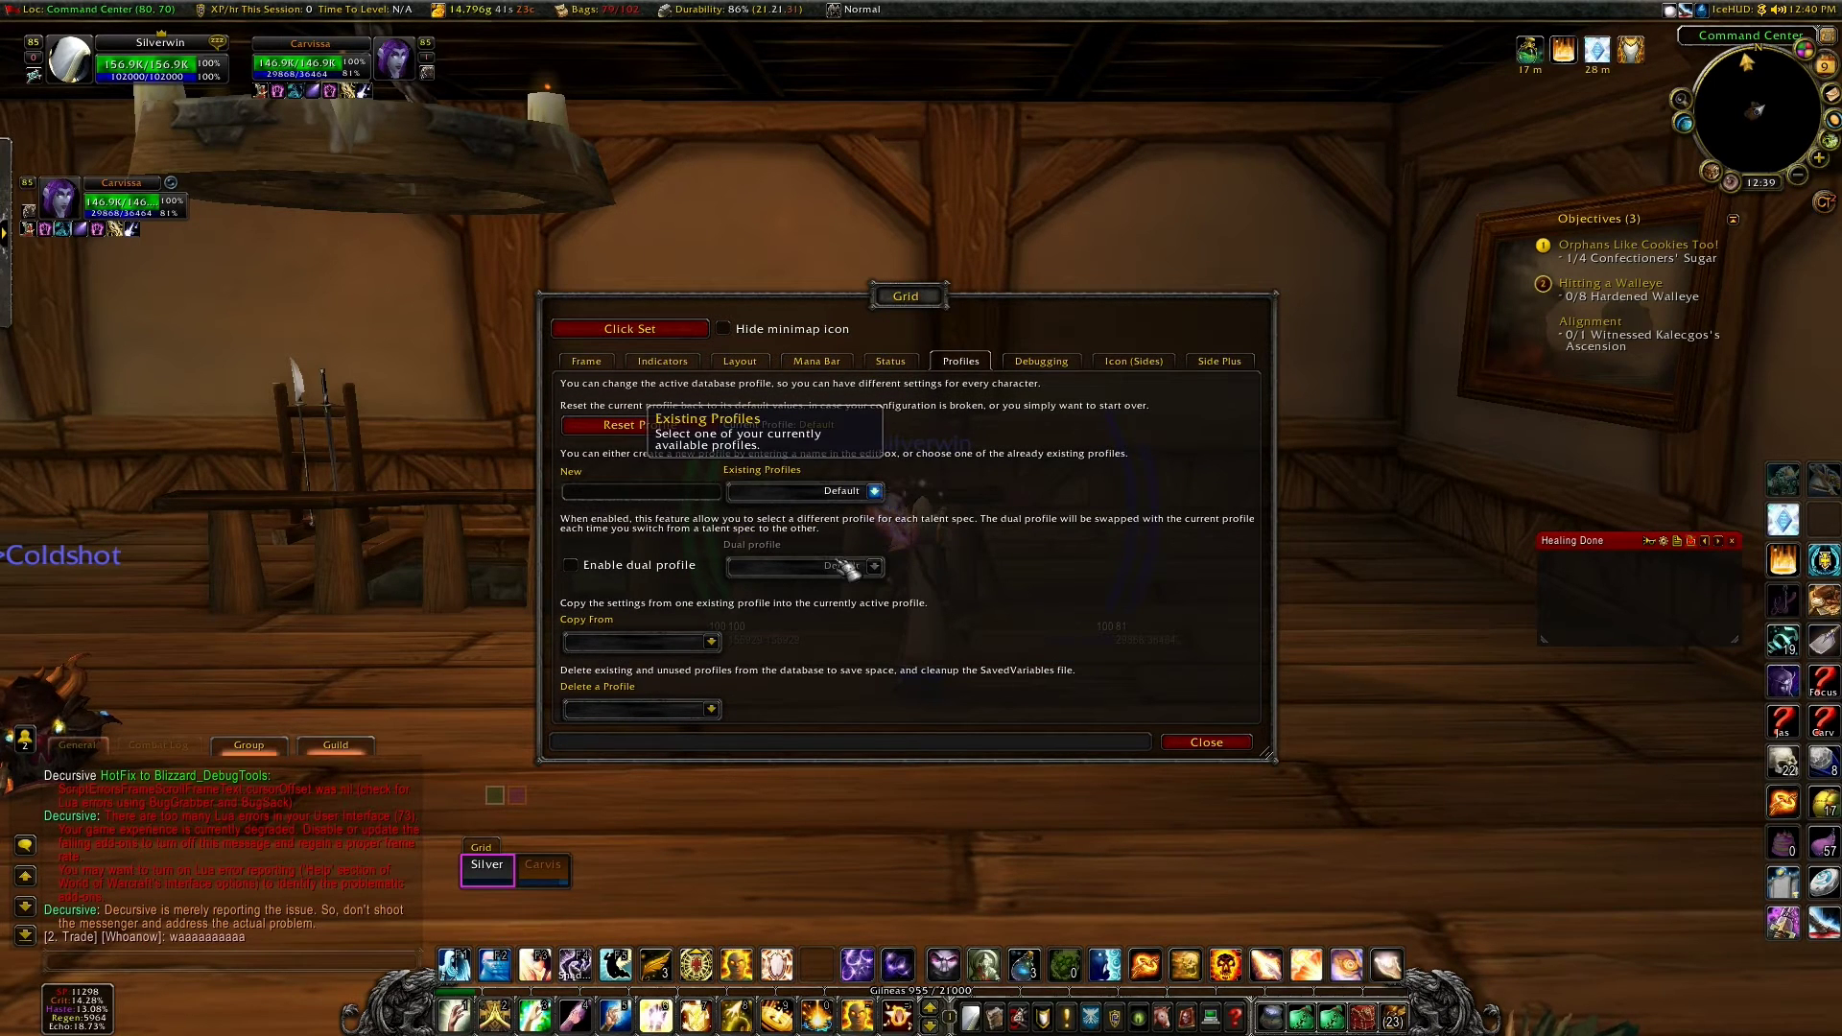
{"action": "left_click", "coordinate": [873, 491]}
{"action": "left_click", "coordinate": [801, 603]}
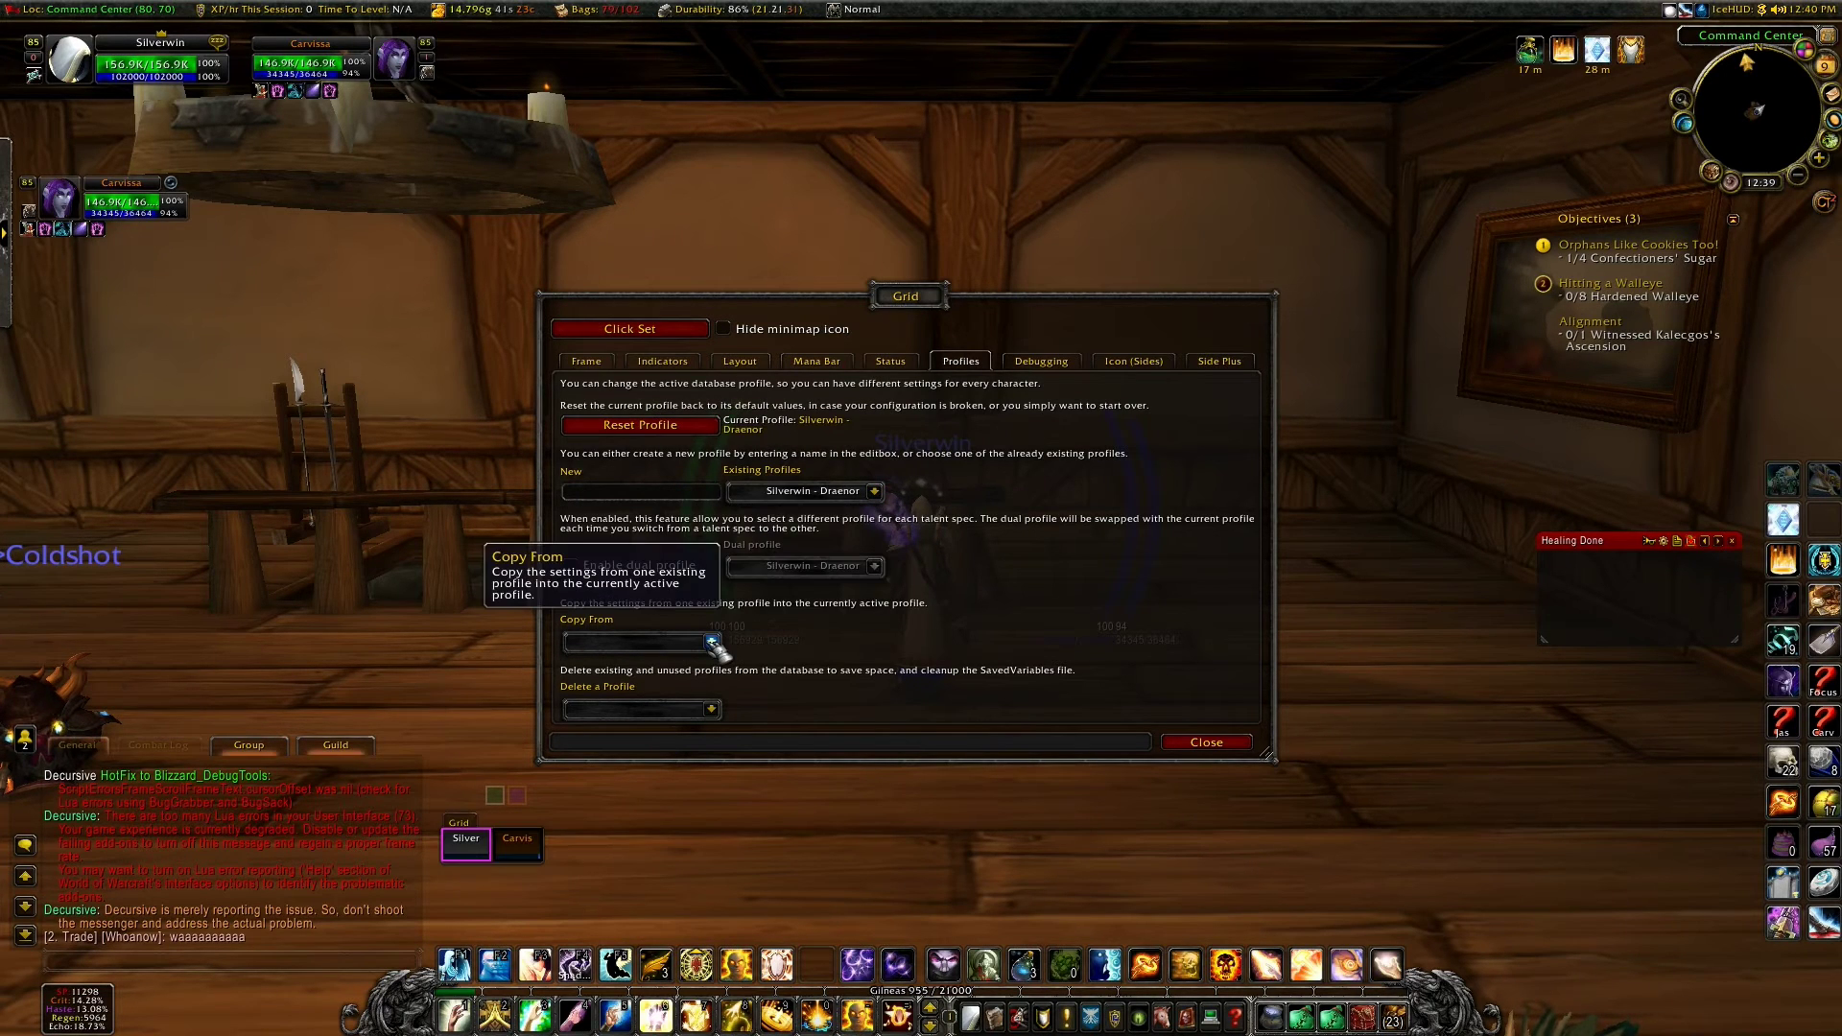
{"action": "left_click", "coordinate": [712, 640]}
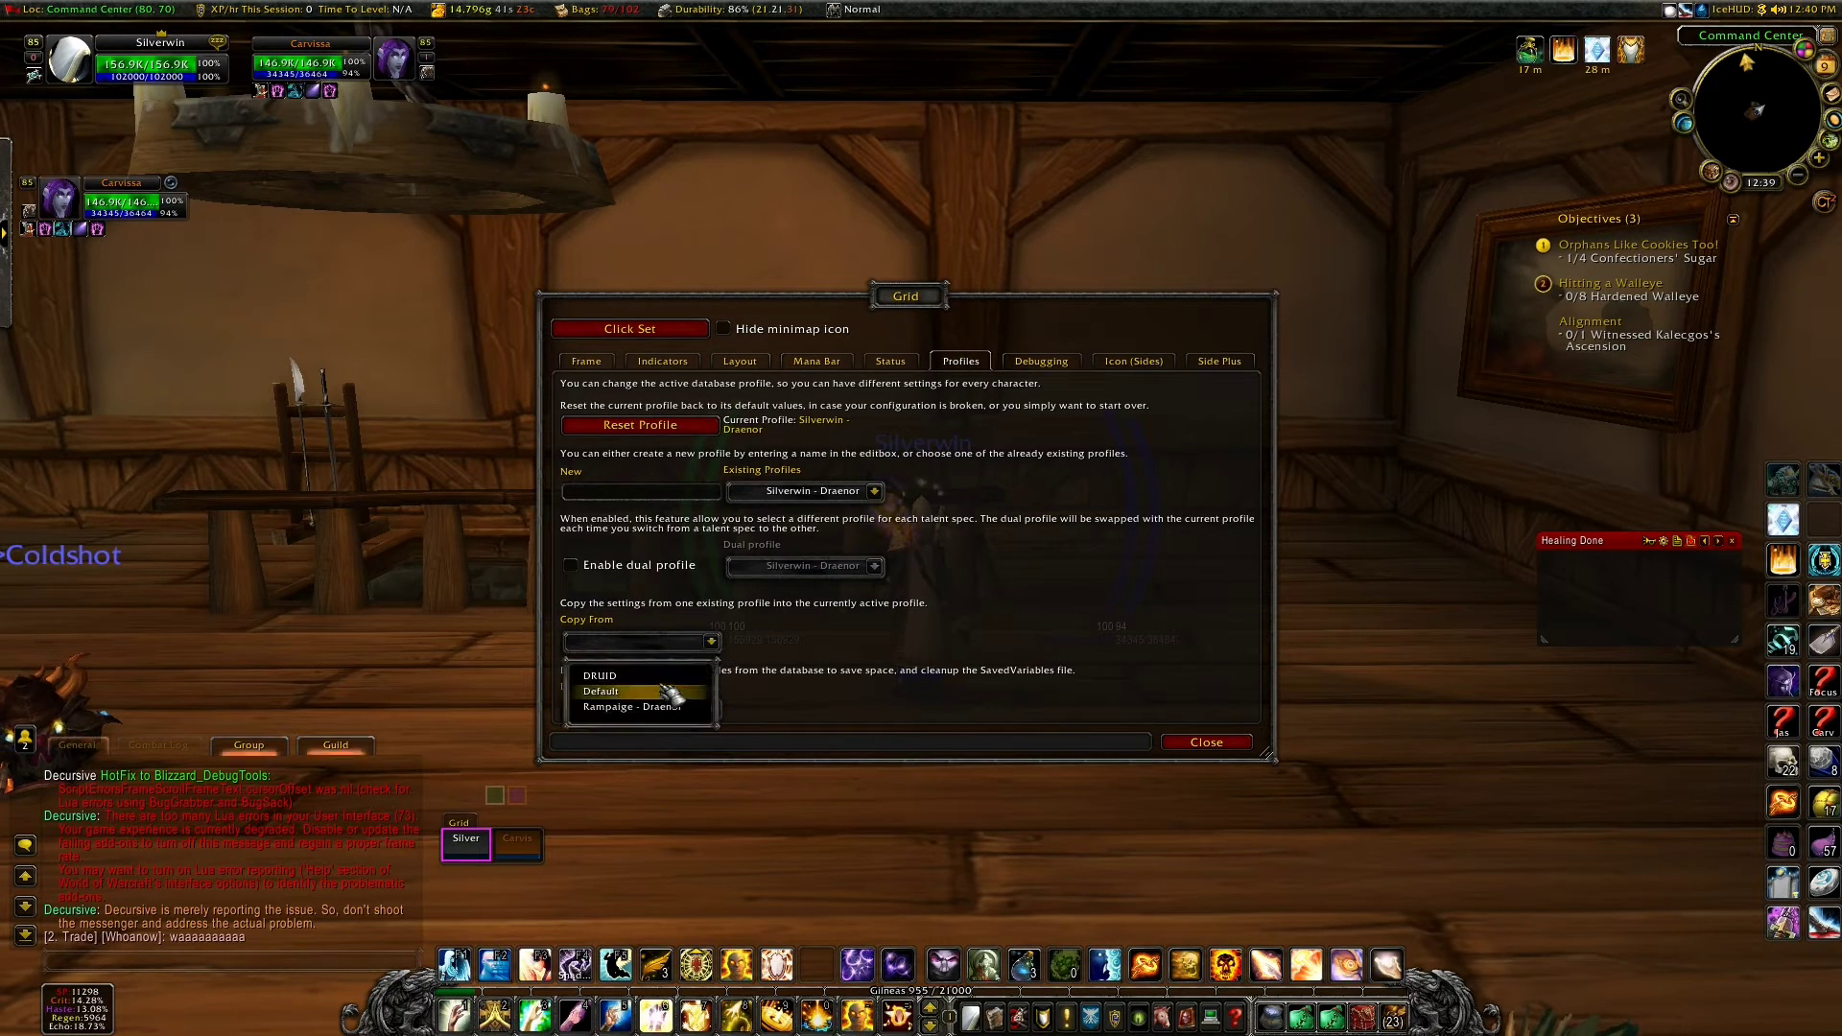
{"action": "left_click", "coordinate": [871, 665]}
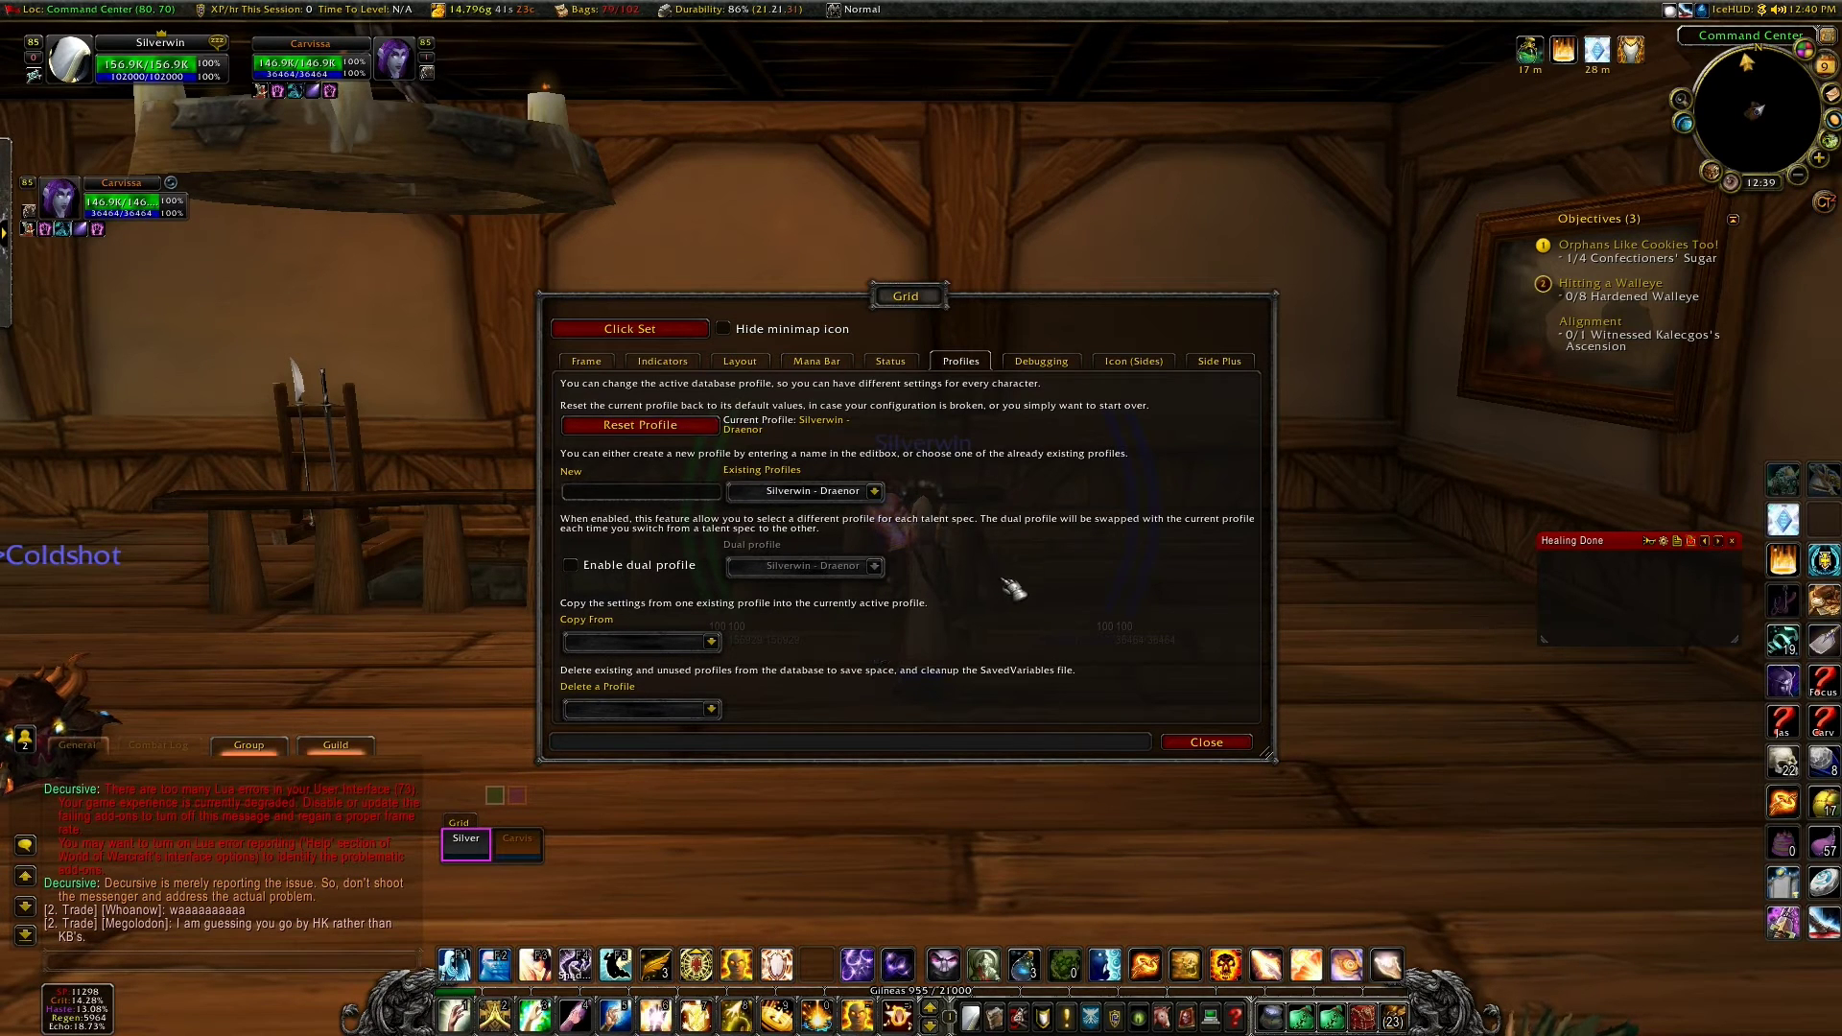
Step: In Icon (Sides), preview icons on a party frame and raise Icon Size Right to about 30
{"action": "left_click", "coordinate": [1122, 369]}
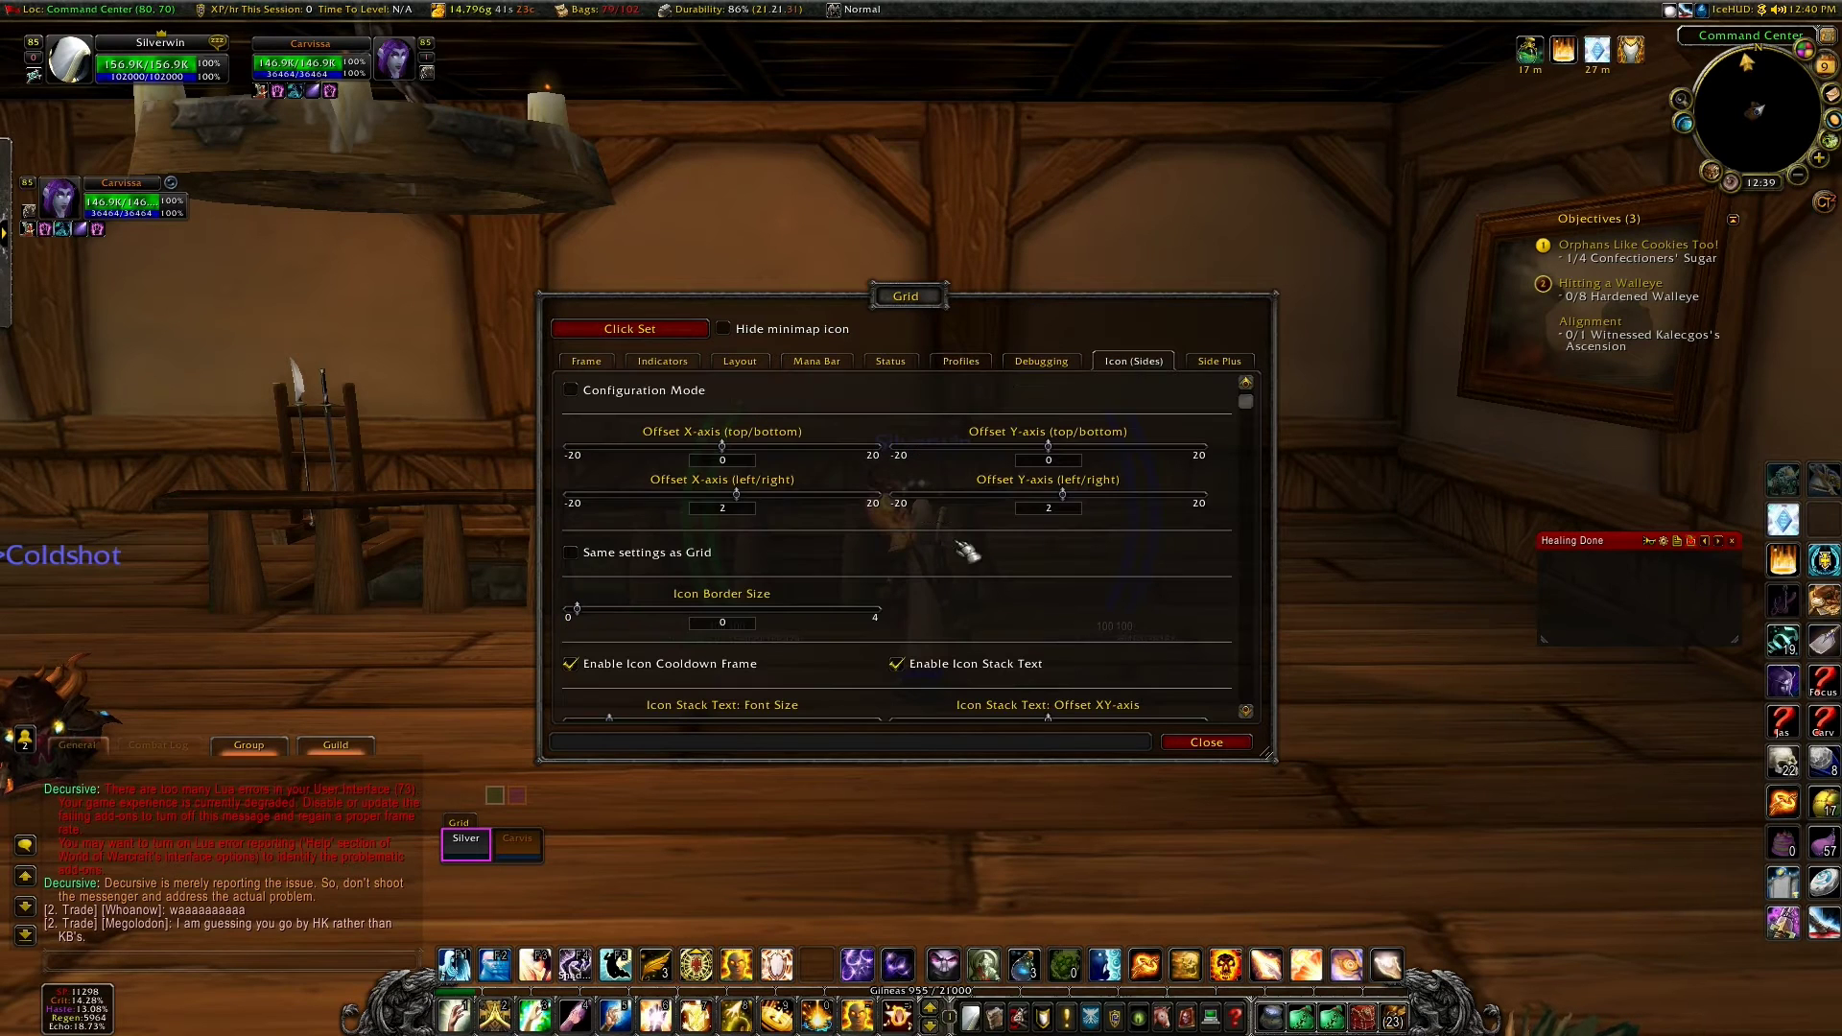
{"action": "scroll", "coordinate": [730, 585], "scroll_direction": "down", "scroll_amount": 2}
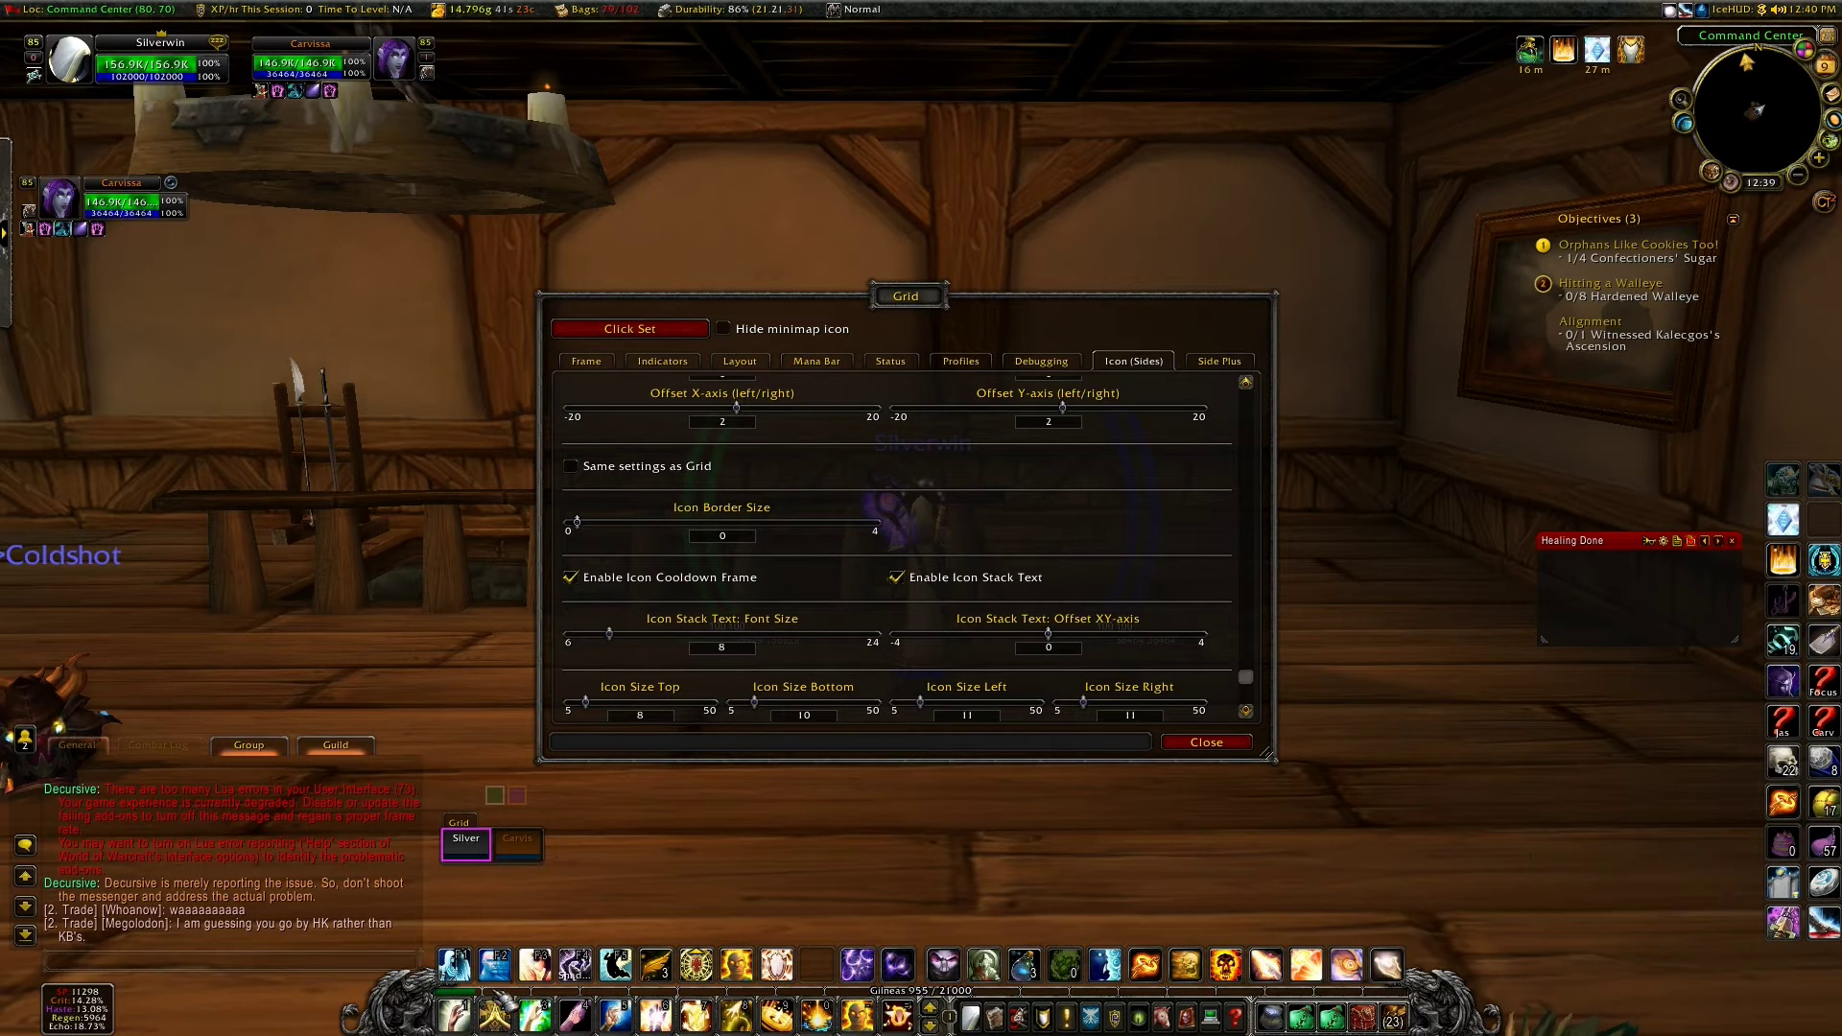
{"action": "left_click", "coordinate": [468, 857]}
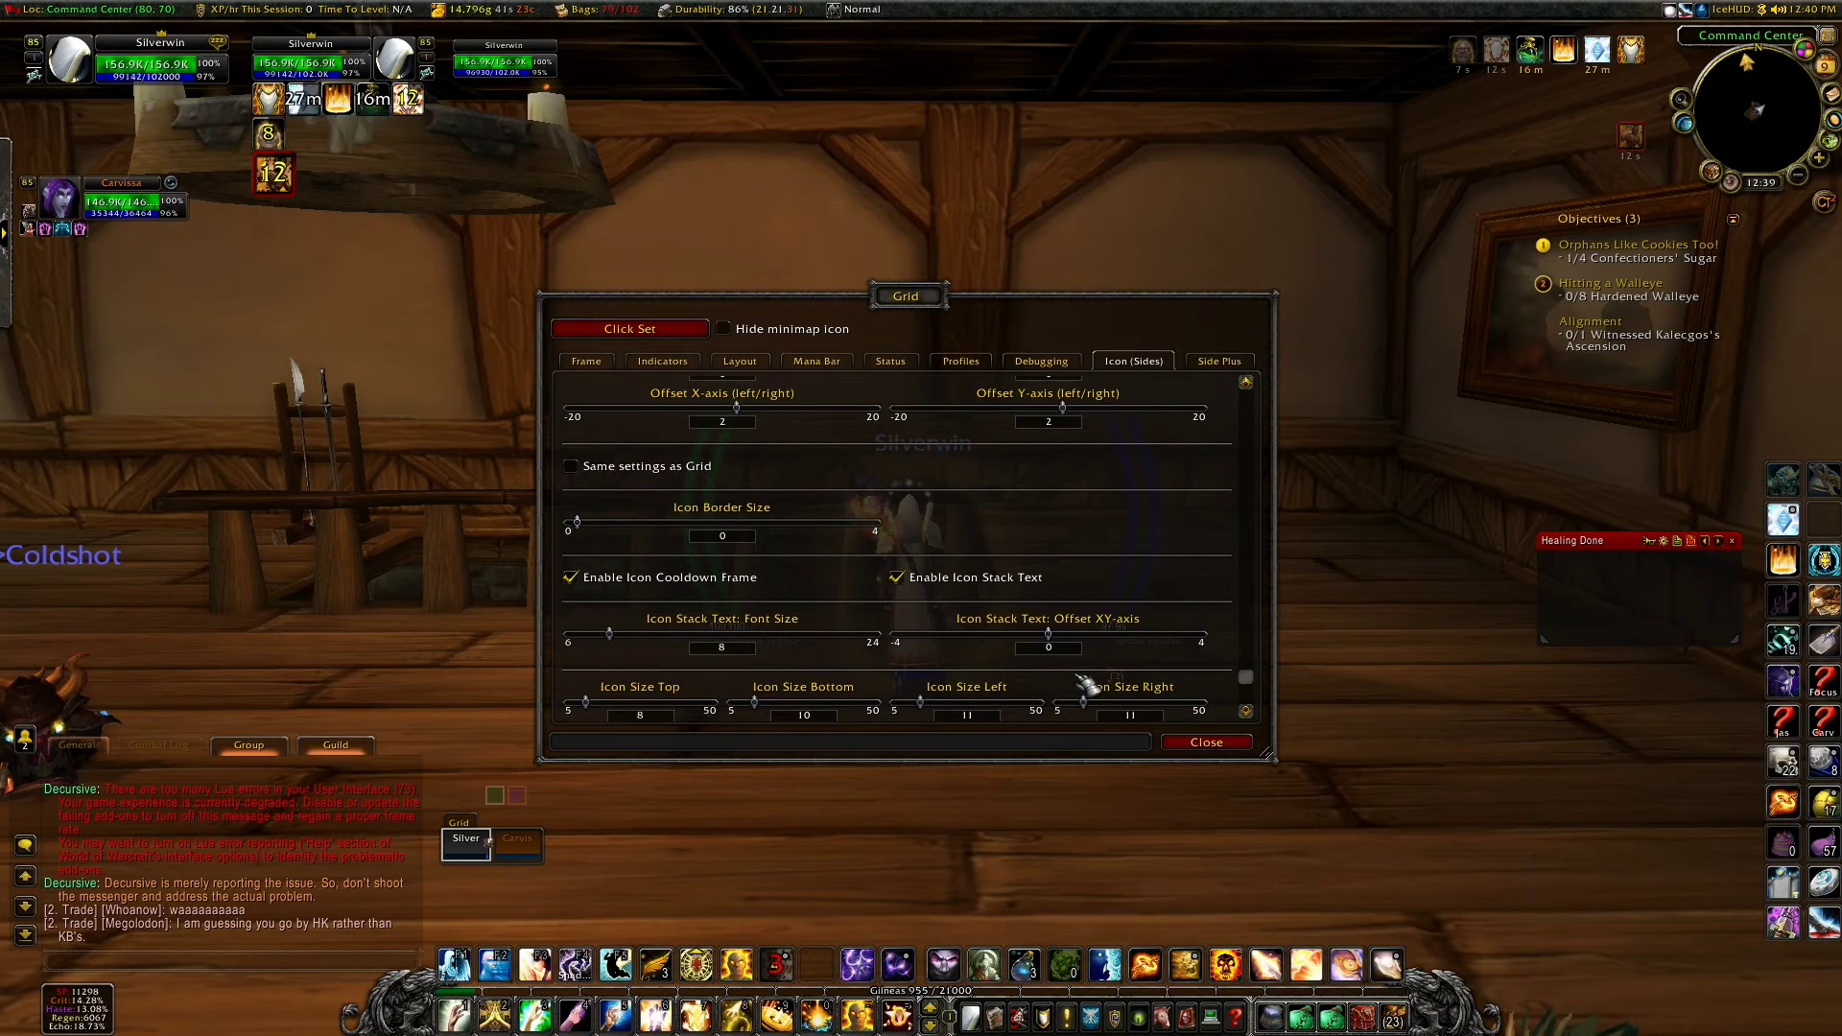
{"action": "scroll", "coordinate": [1089, 690], "scroll_direction": "down", "scroll_amount": 1}
{"action": "mouse_move", "coordinate": [1088, 695]}
{"action": "left_mouse_down"}
{"action": "mouse_move", "coordinate": [1156, 706]}
{"action": "mouse_move", "coordinate": [1113, 712]}
{"action": "left_mouse_up"}
{"action": "left_click", "coordinate": [675, 365]}
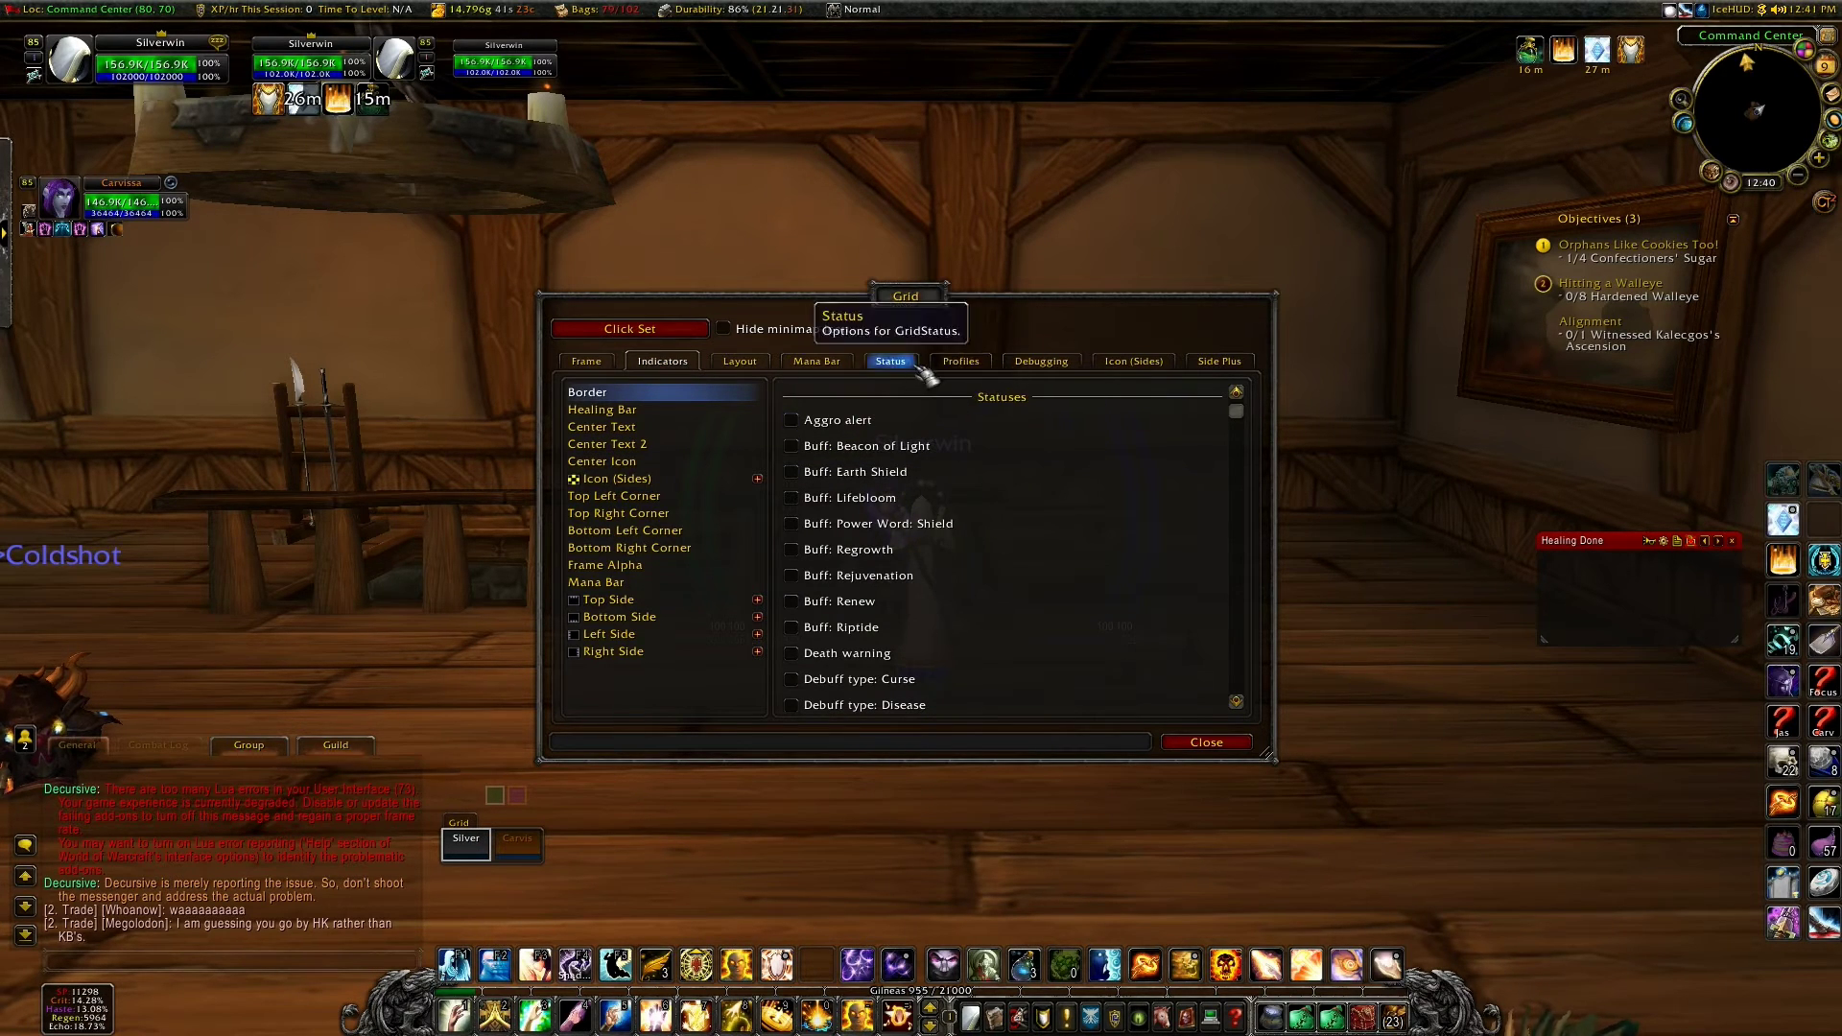
Step: Check the Healing Bar and Center Text indicators' statuses, with only Unit Name on Center Text
{"action": "left_click", "coordinate": [640, 412]}
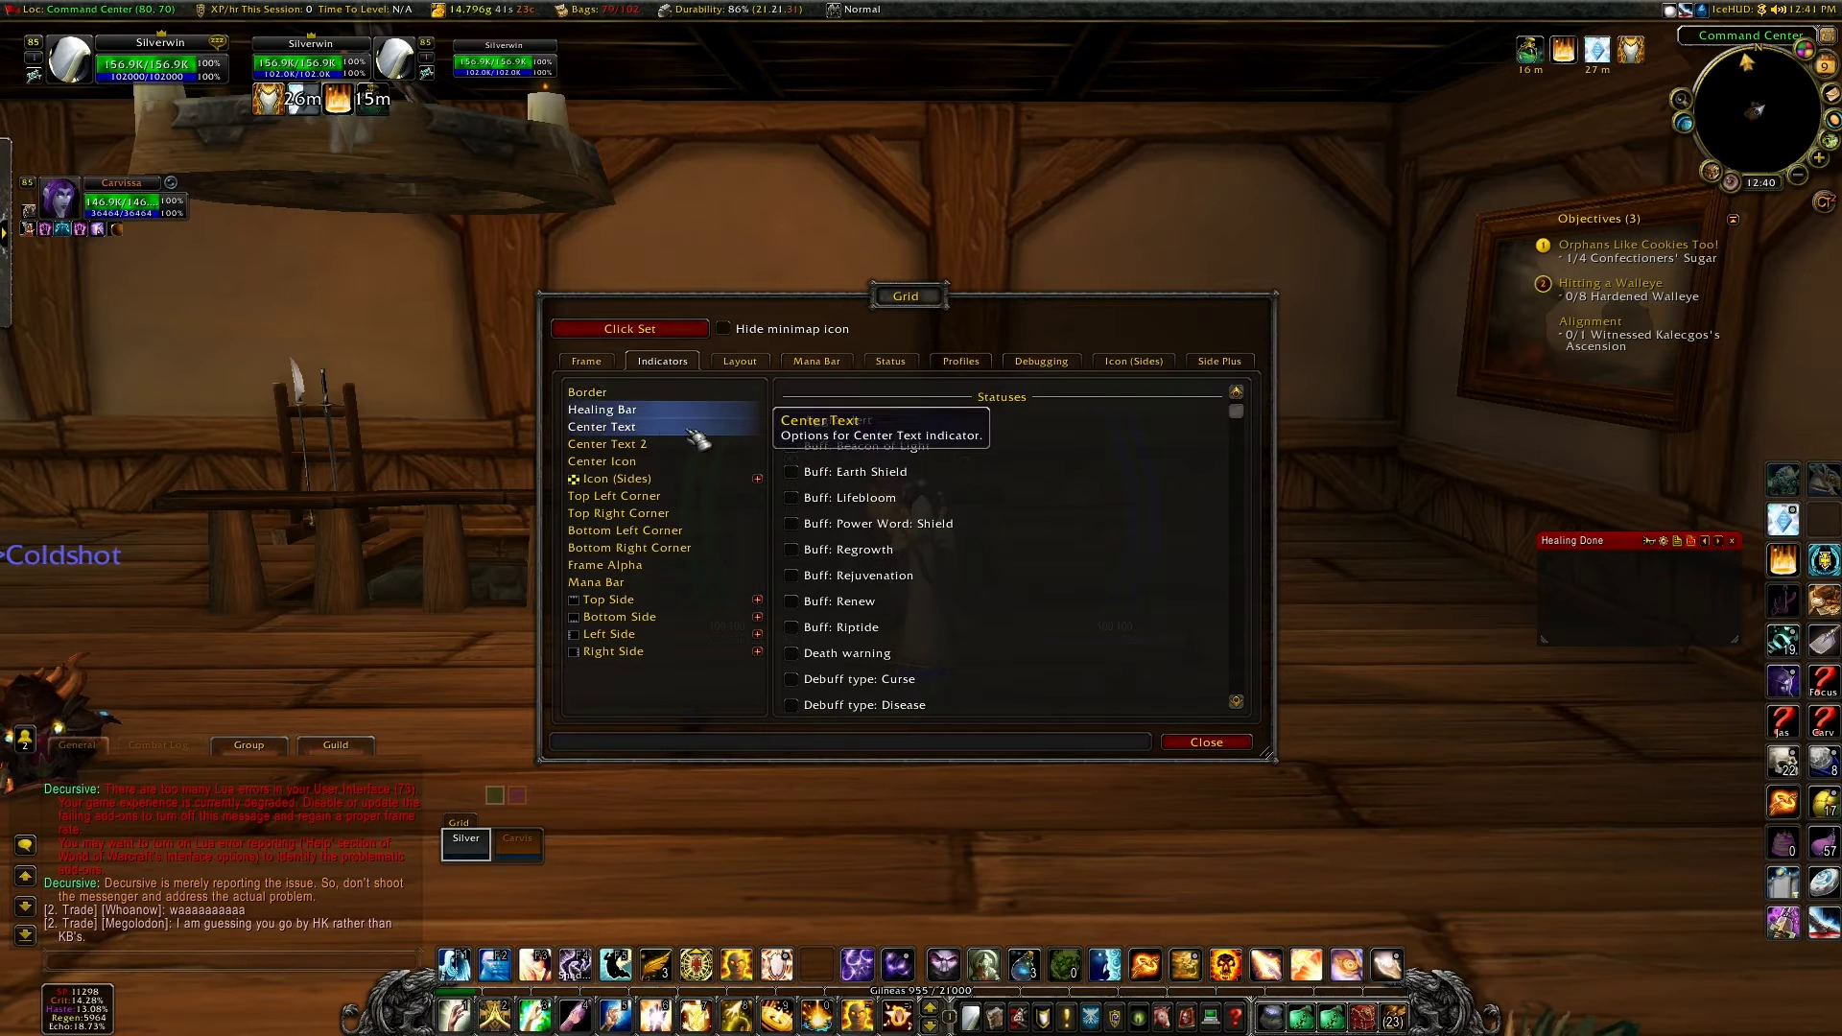
{"action": "left_click", "coordinate": [659, 429]}
{"action": "scroll", "coordinate": [945, 576], "scroll_direction": "down", "scroll_amount": 5}
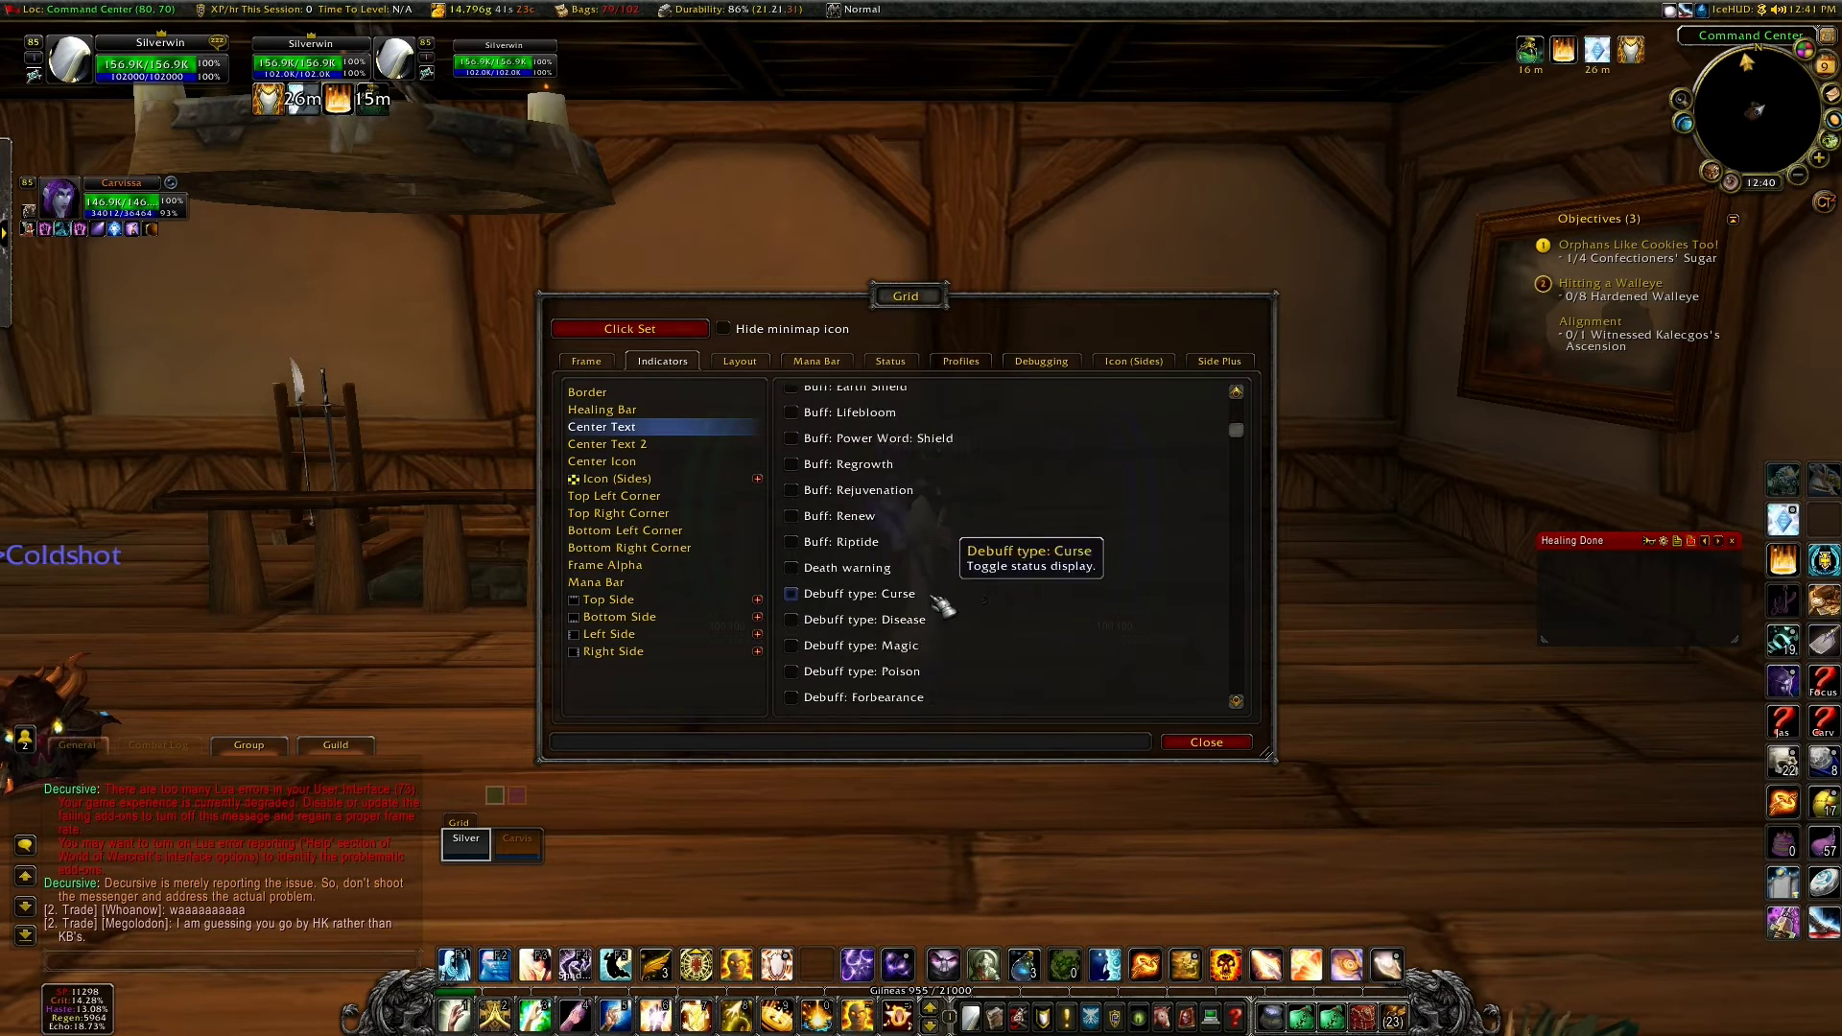
{"action": "scroll", "coordinate": [943, 604], "scroll_direction": "down", "scroll_amount": 10}
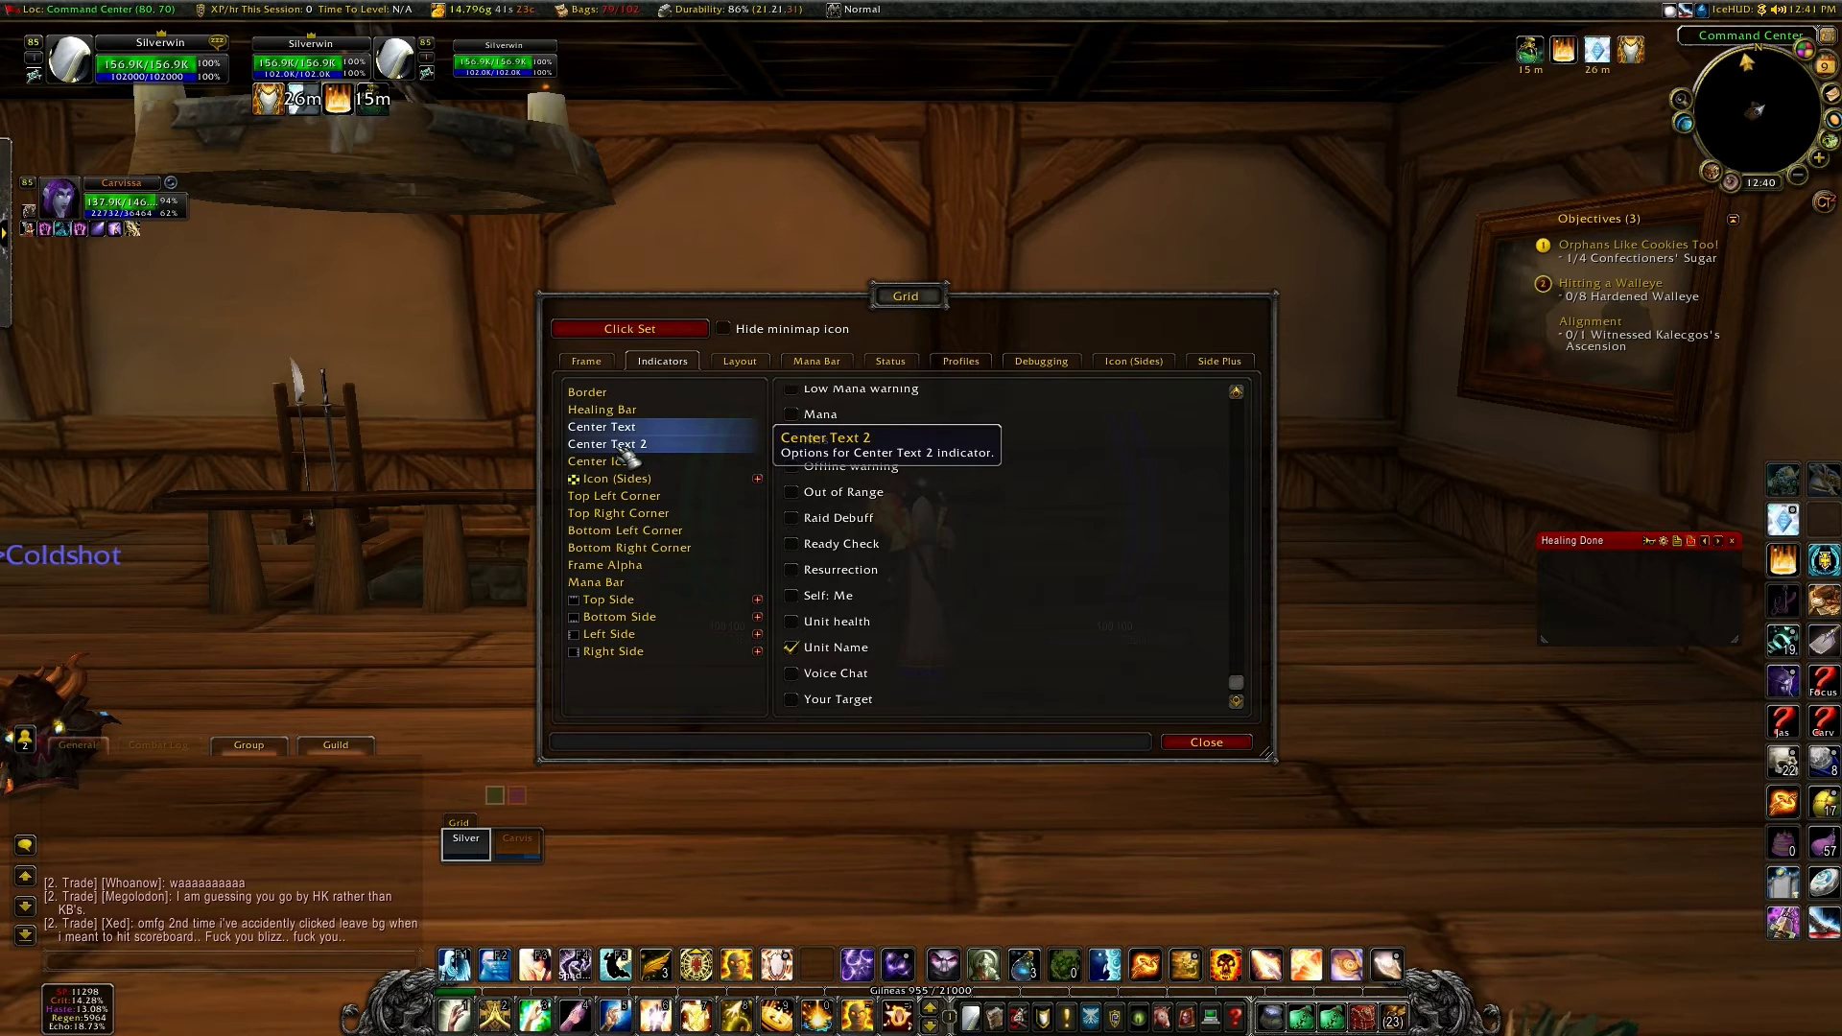
Step: Review Center Text 2's statuses (Incoming heals, Offline warning) and heal your own frame to preview them
{"action": "left_click", "coordinate": [626, 446]}
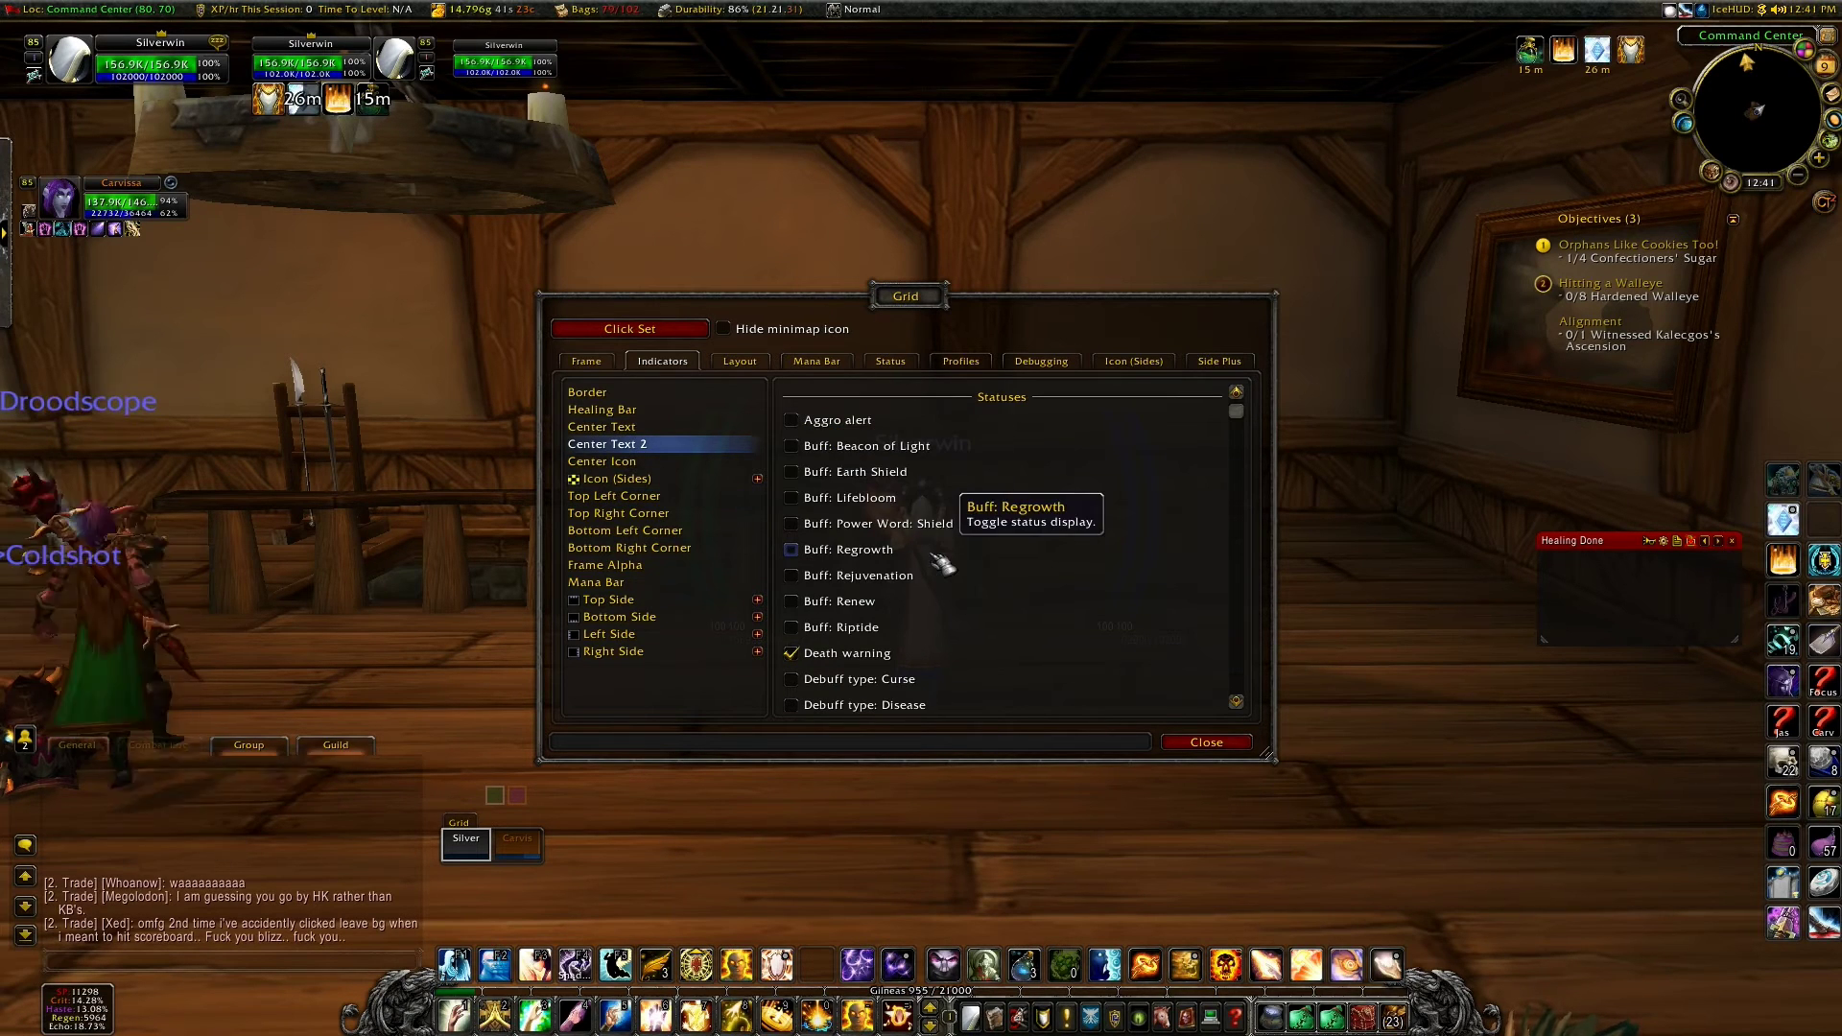
{"action": "scroll", "coordinate": [883, 595], "scroll_direction": "down", "scroll_amount": 3}
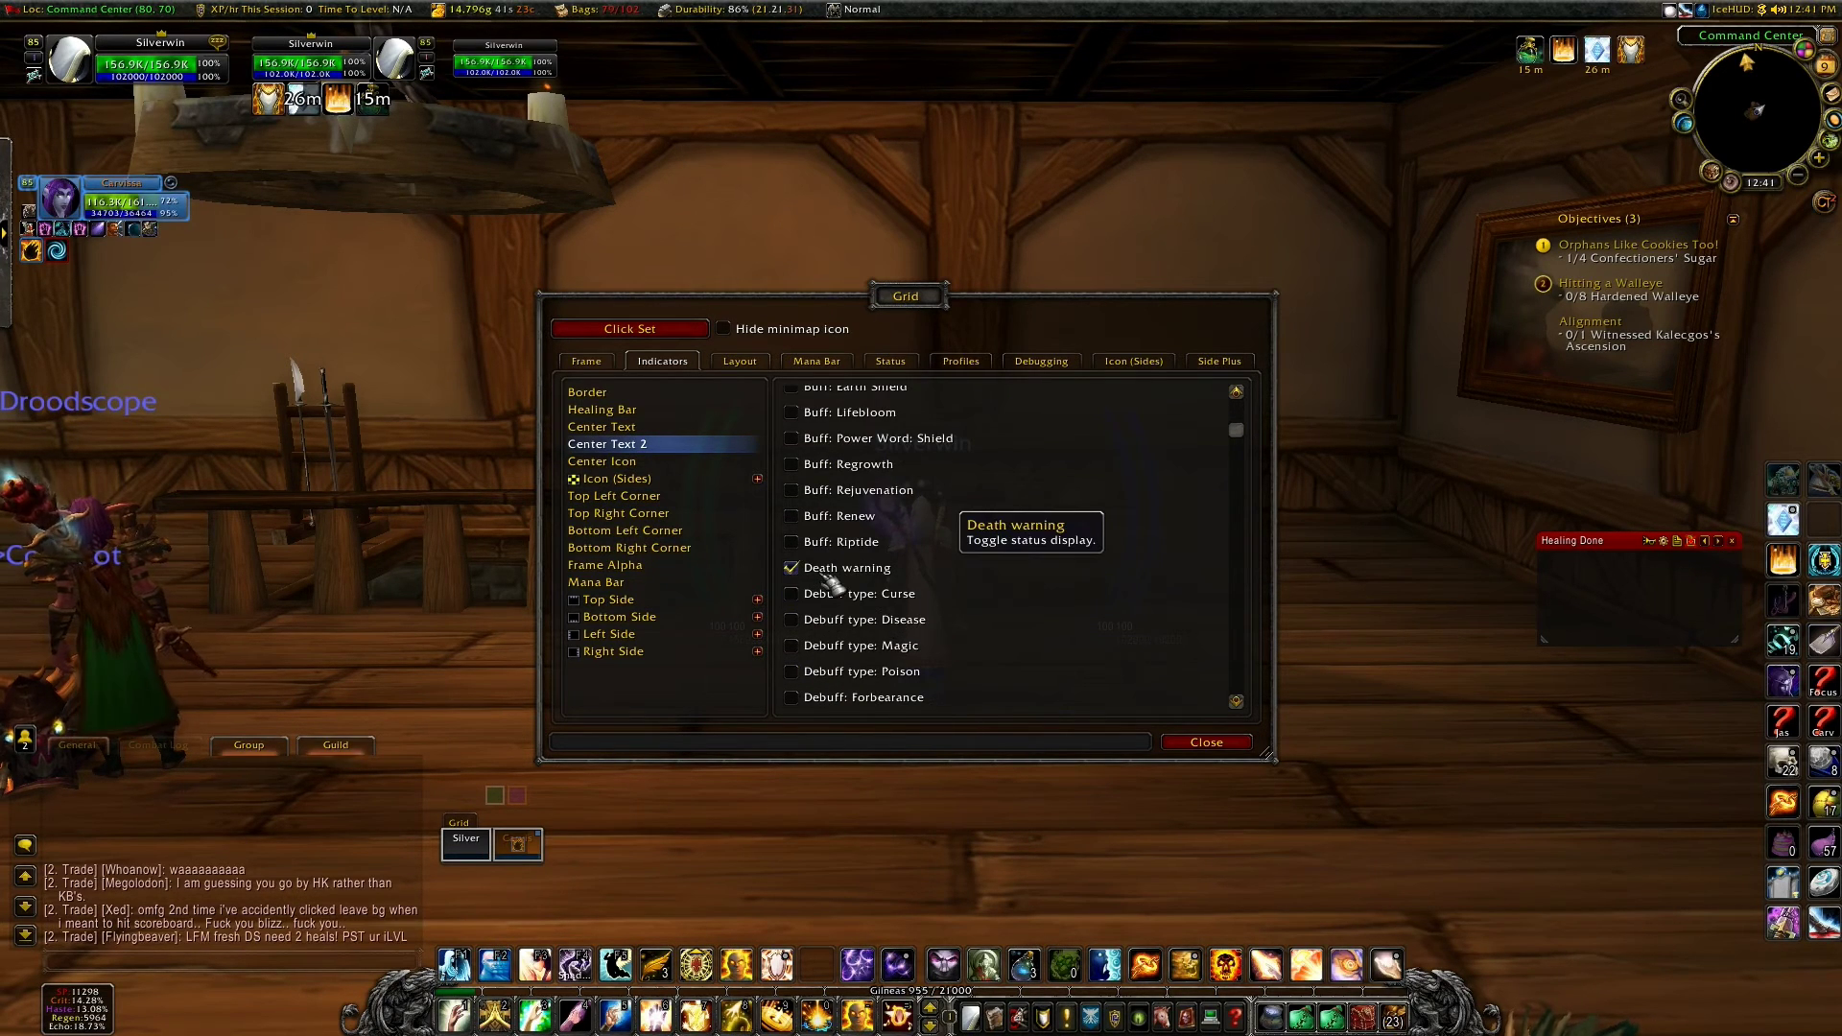
{"action": "scroll", "coordinate": [960, 602], "scroll_direction": "down", "scroll_amount": 5}
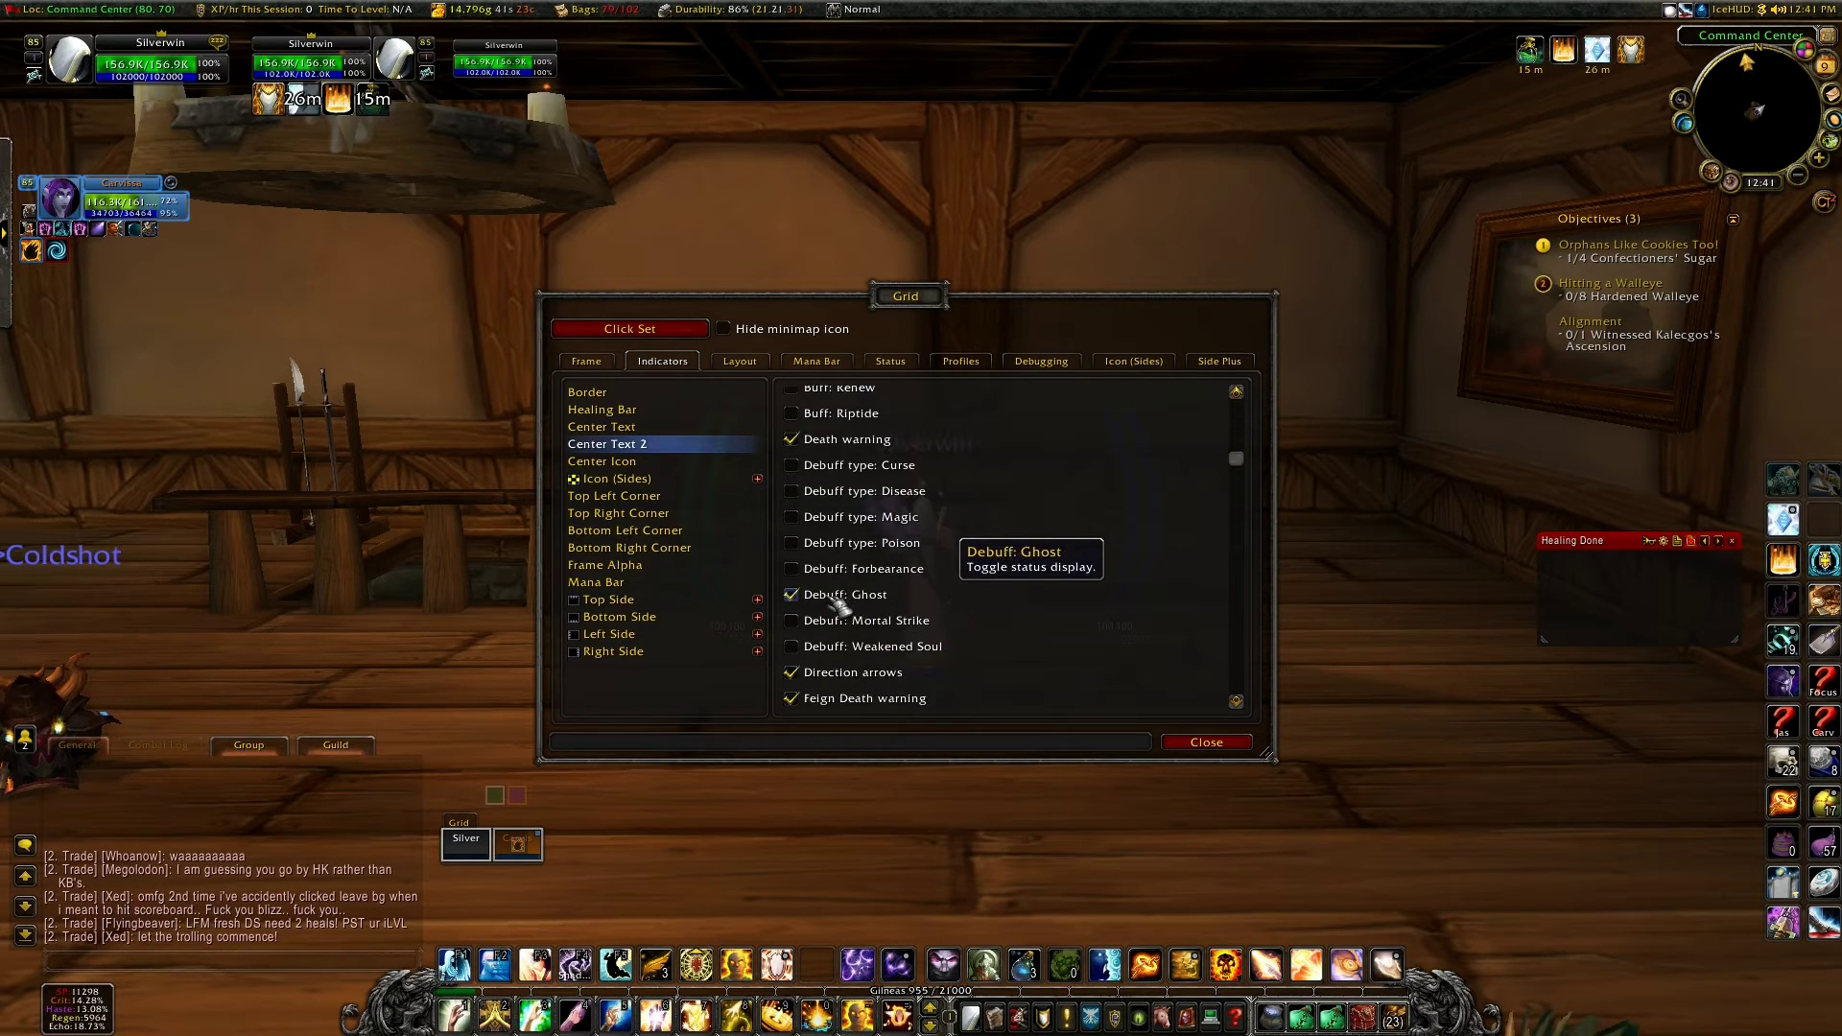
{"action": "scroll", "coordinate": [838, 603], "scroll_direction": "down", "scroll_amount": 2}
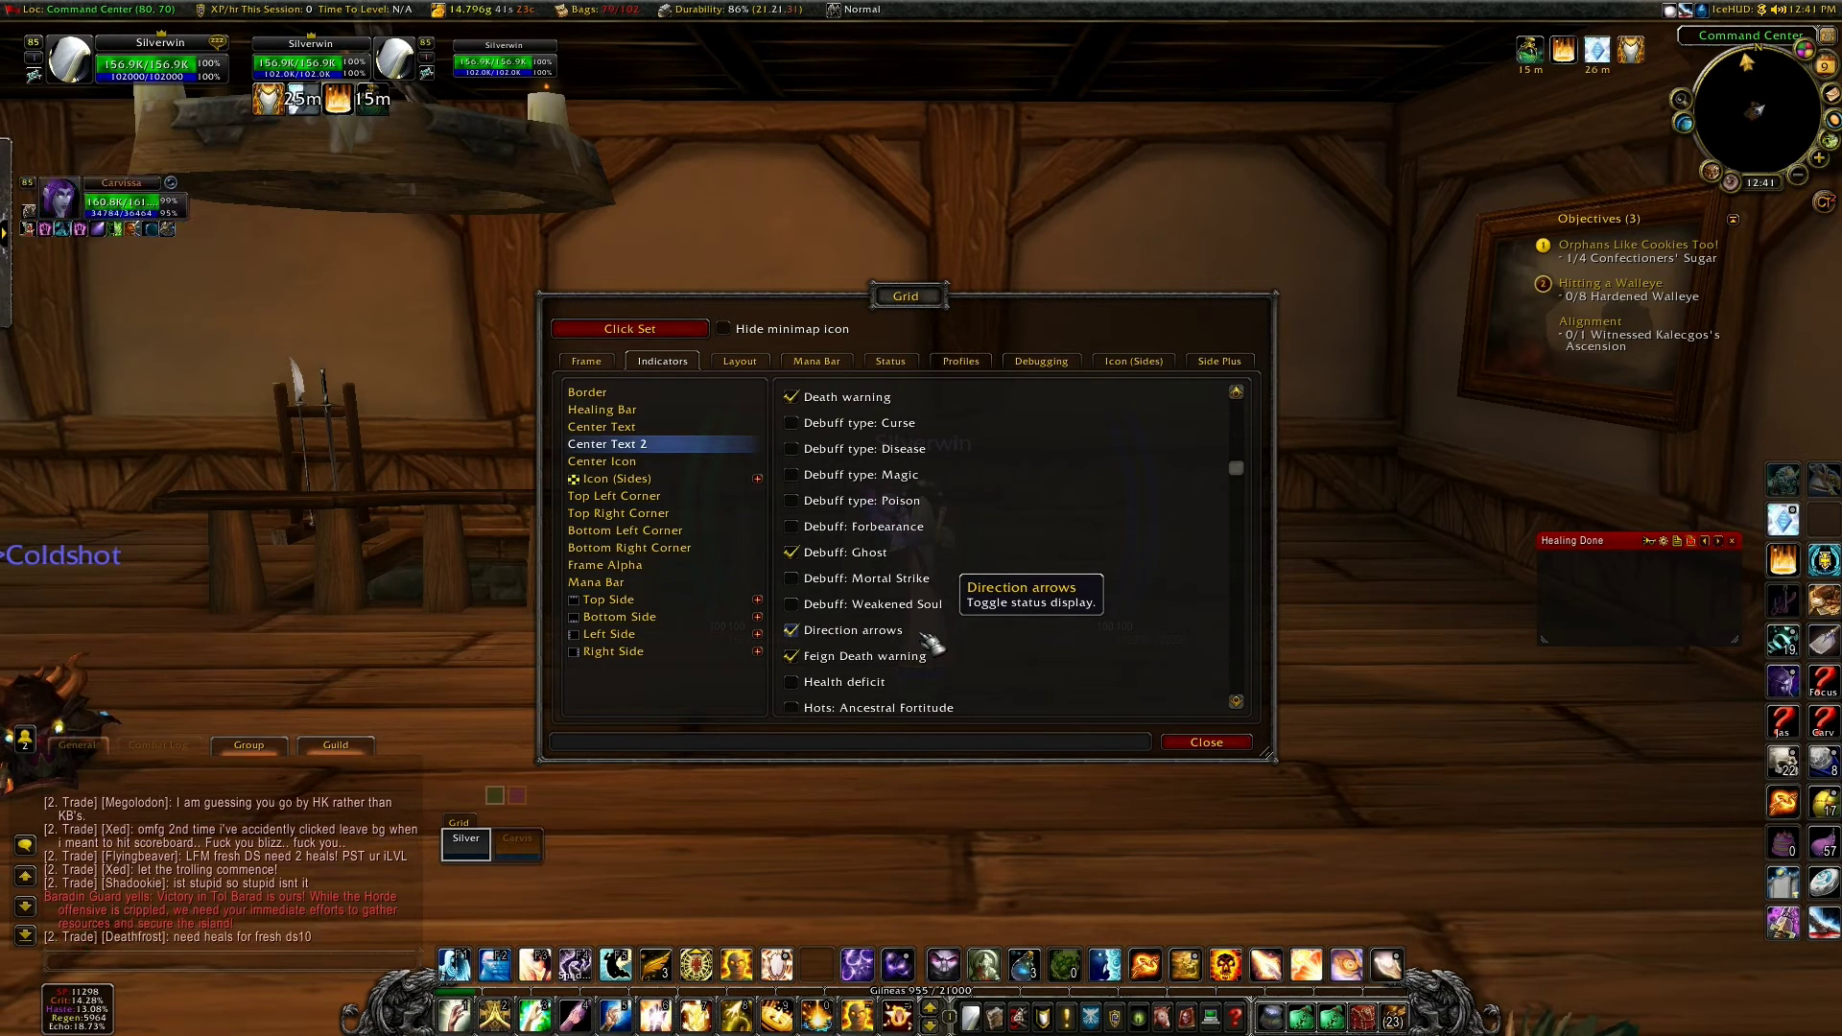
{"action": "scroll", "coordinate": [931, 638], "scroll_direction": "down", "scroll_amount": 2}
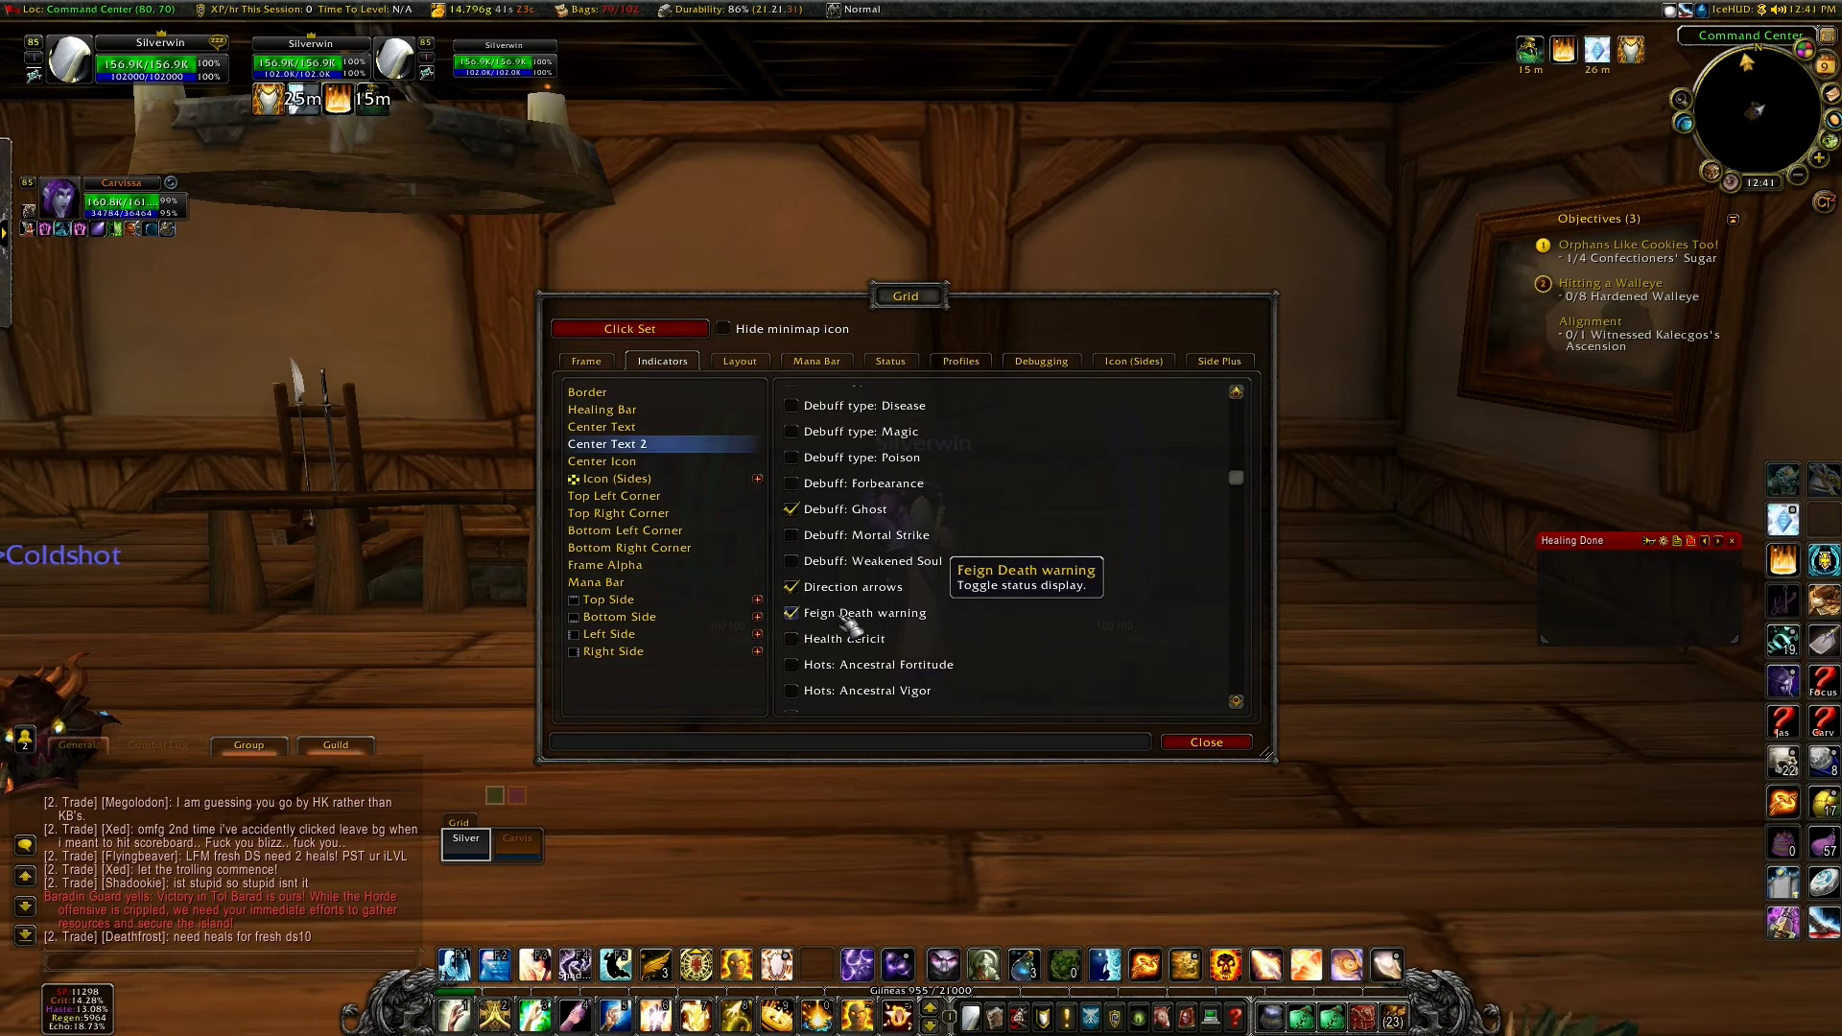
{"action": "scroll", "coordinate": [863, 626], "scroll_direction": "down", "scroll_amount": 10}
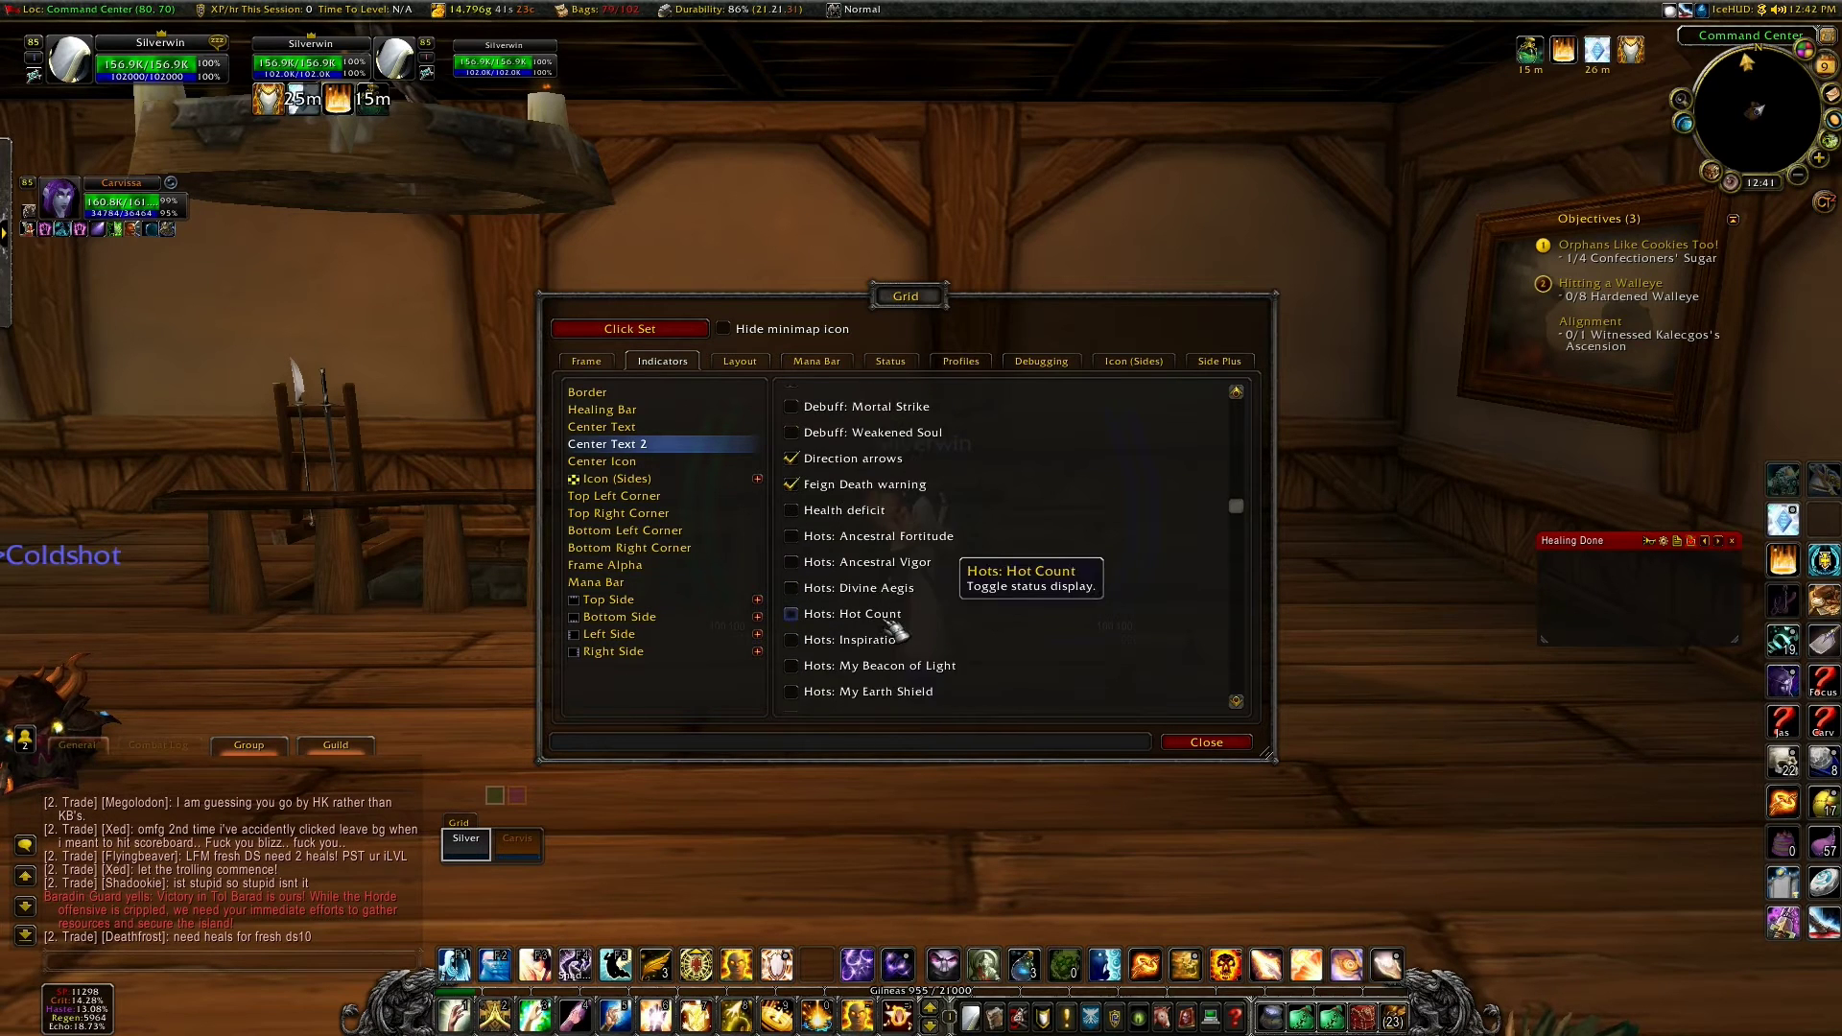
{"action": "scroll", "coordinate": [895, 629], "scroll_direction": "down", "scroll_amount": 9}
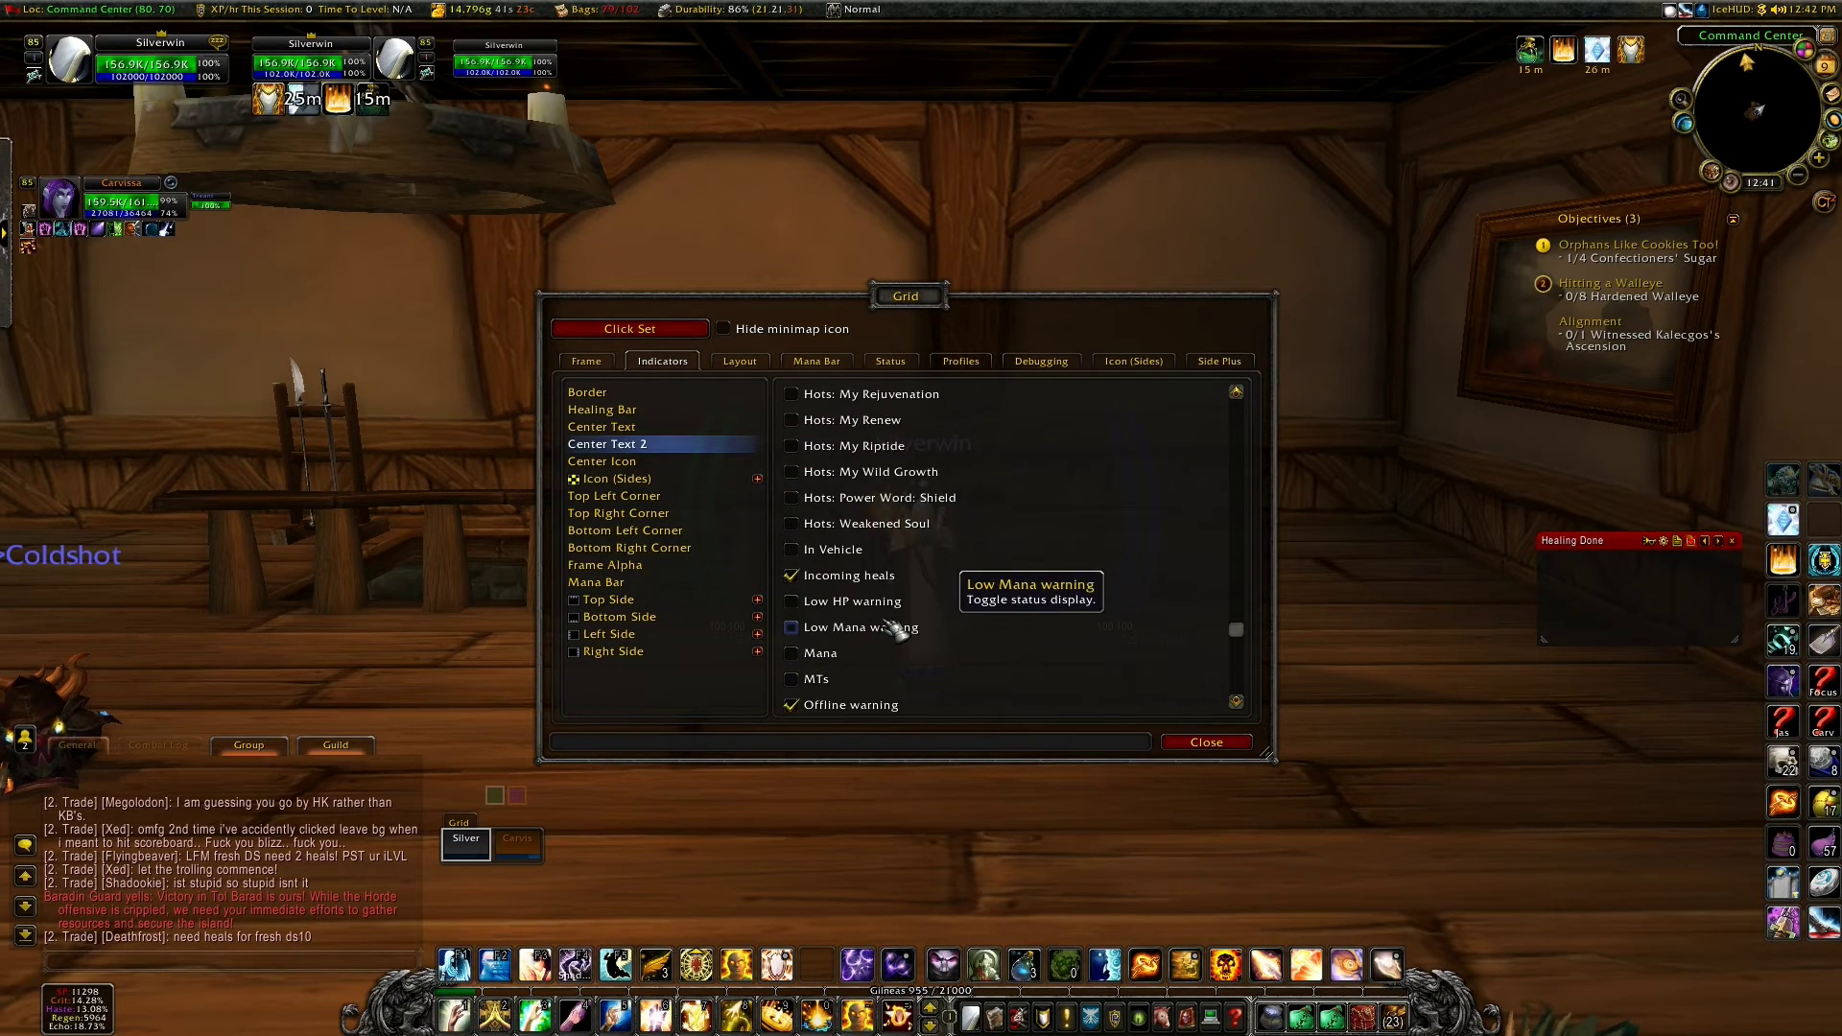
{"action": "left_click", "coordinate": [457, 863]}
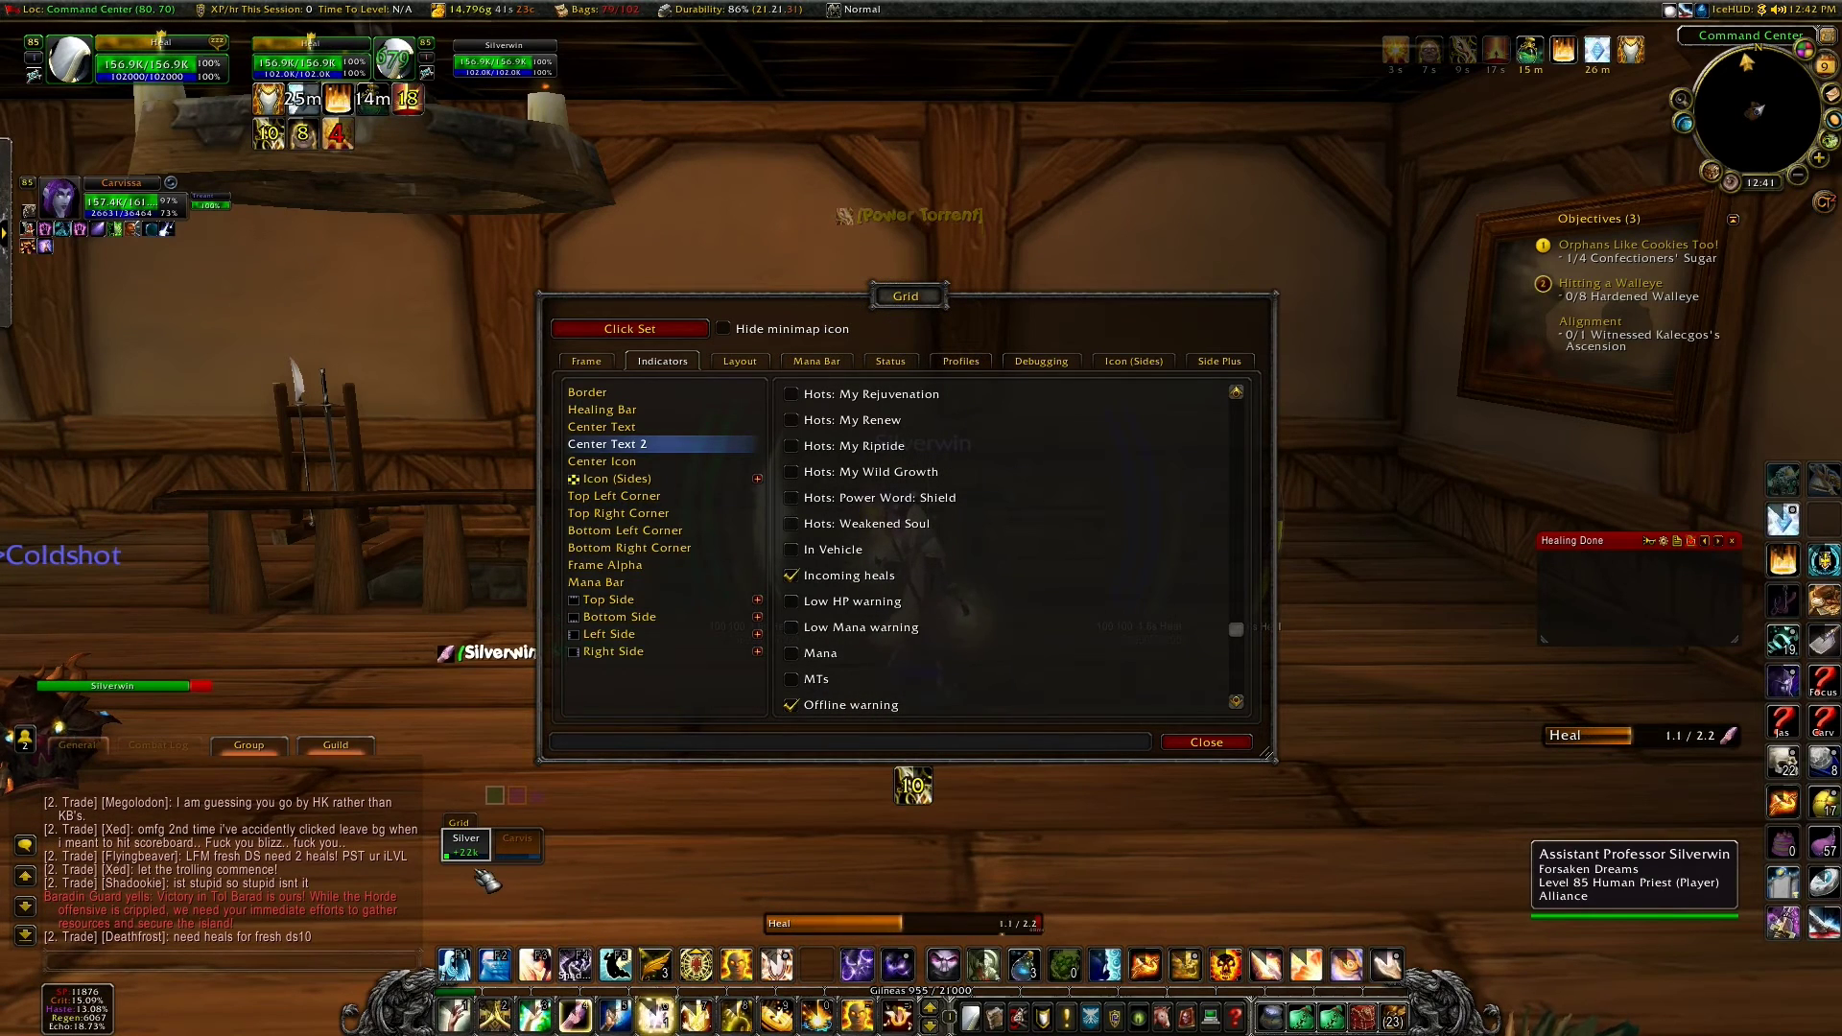
{"action": "left_click", "coordinate": [468, 846]}
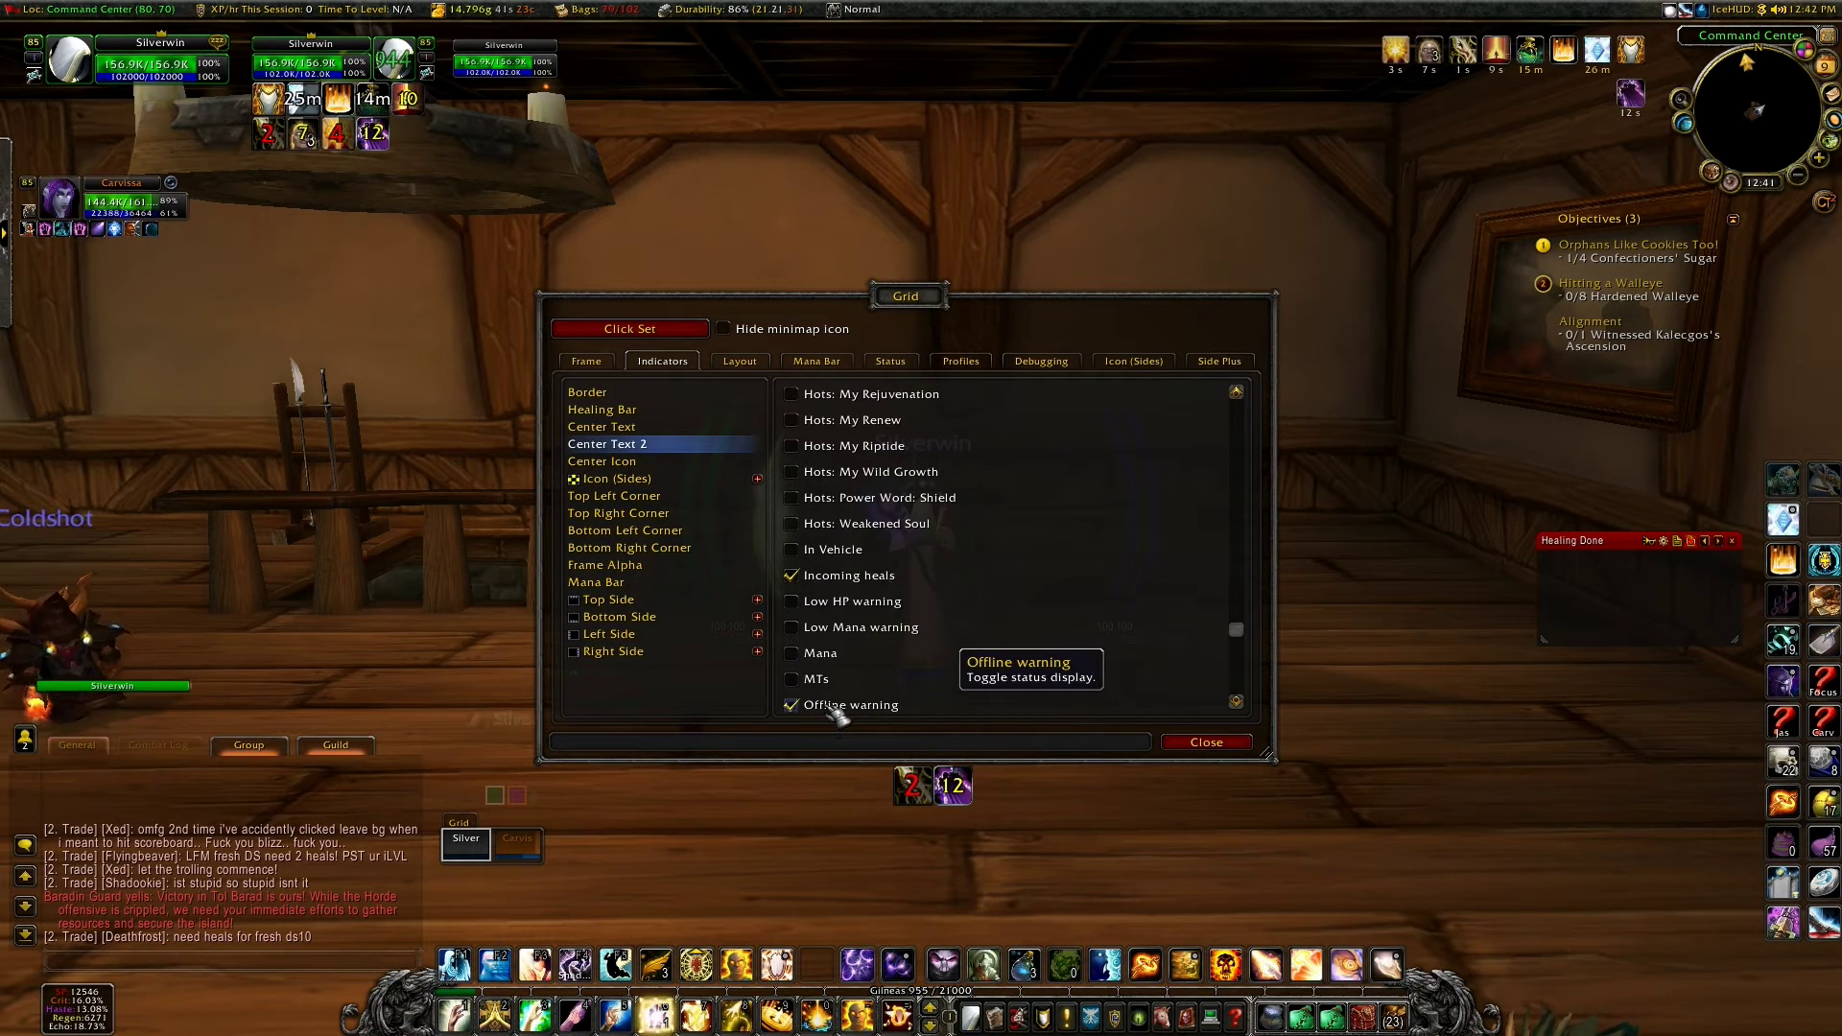
Step: Check Center Icon has the four debuff types, Raid Debuff, Ready Check and Resurrection ticked
{"action": "left_click", "coordinate": [601, 461]}
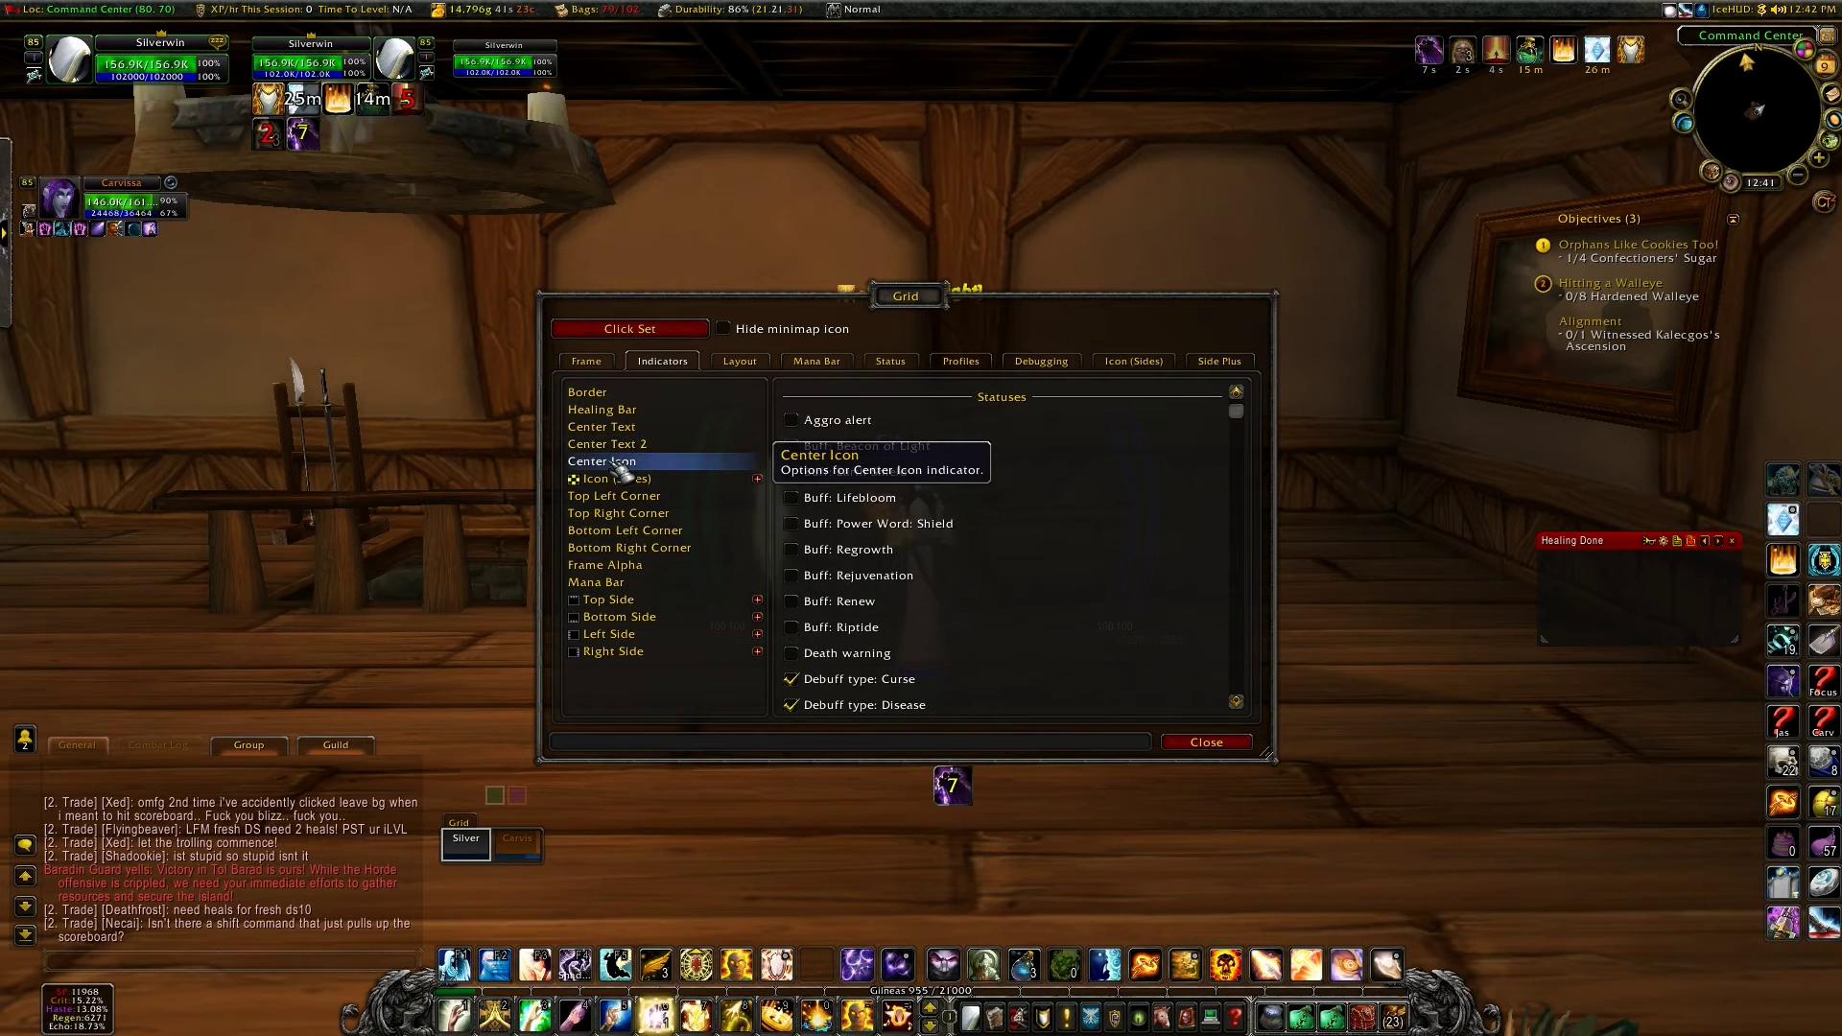
{"action": "scroll", "coordinate": [954, 629], "scroll_direction": "down", "scroll_amount": 1}
{"action": "scroll", "coordinate": [921, 614], "scroll_direction": "down", "scroll_amount": 2}
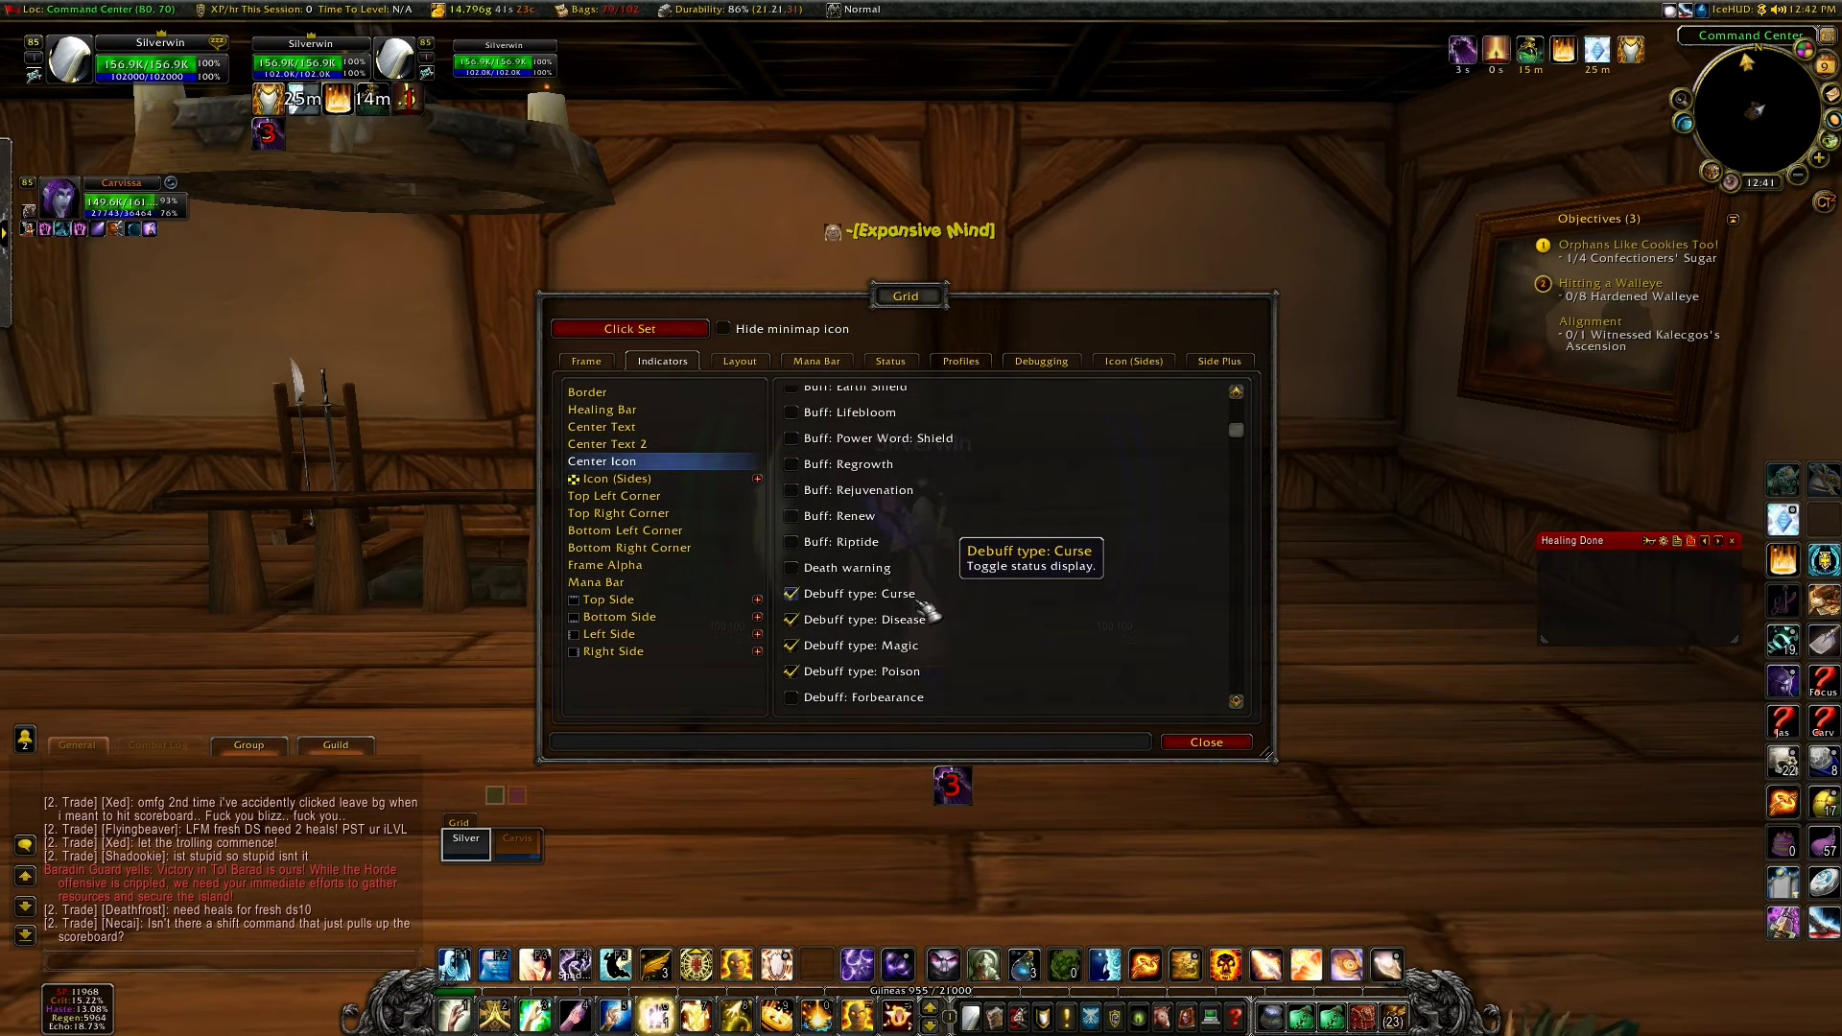
{"action": "scroll", "coordinate": [911, 651], "scroll_direction": "down", "scroll_amount": 8}
{"action": "scroll", "coordinate": [902, 648], "scroll_direction": "down", "scroll_amount": 15}
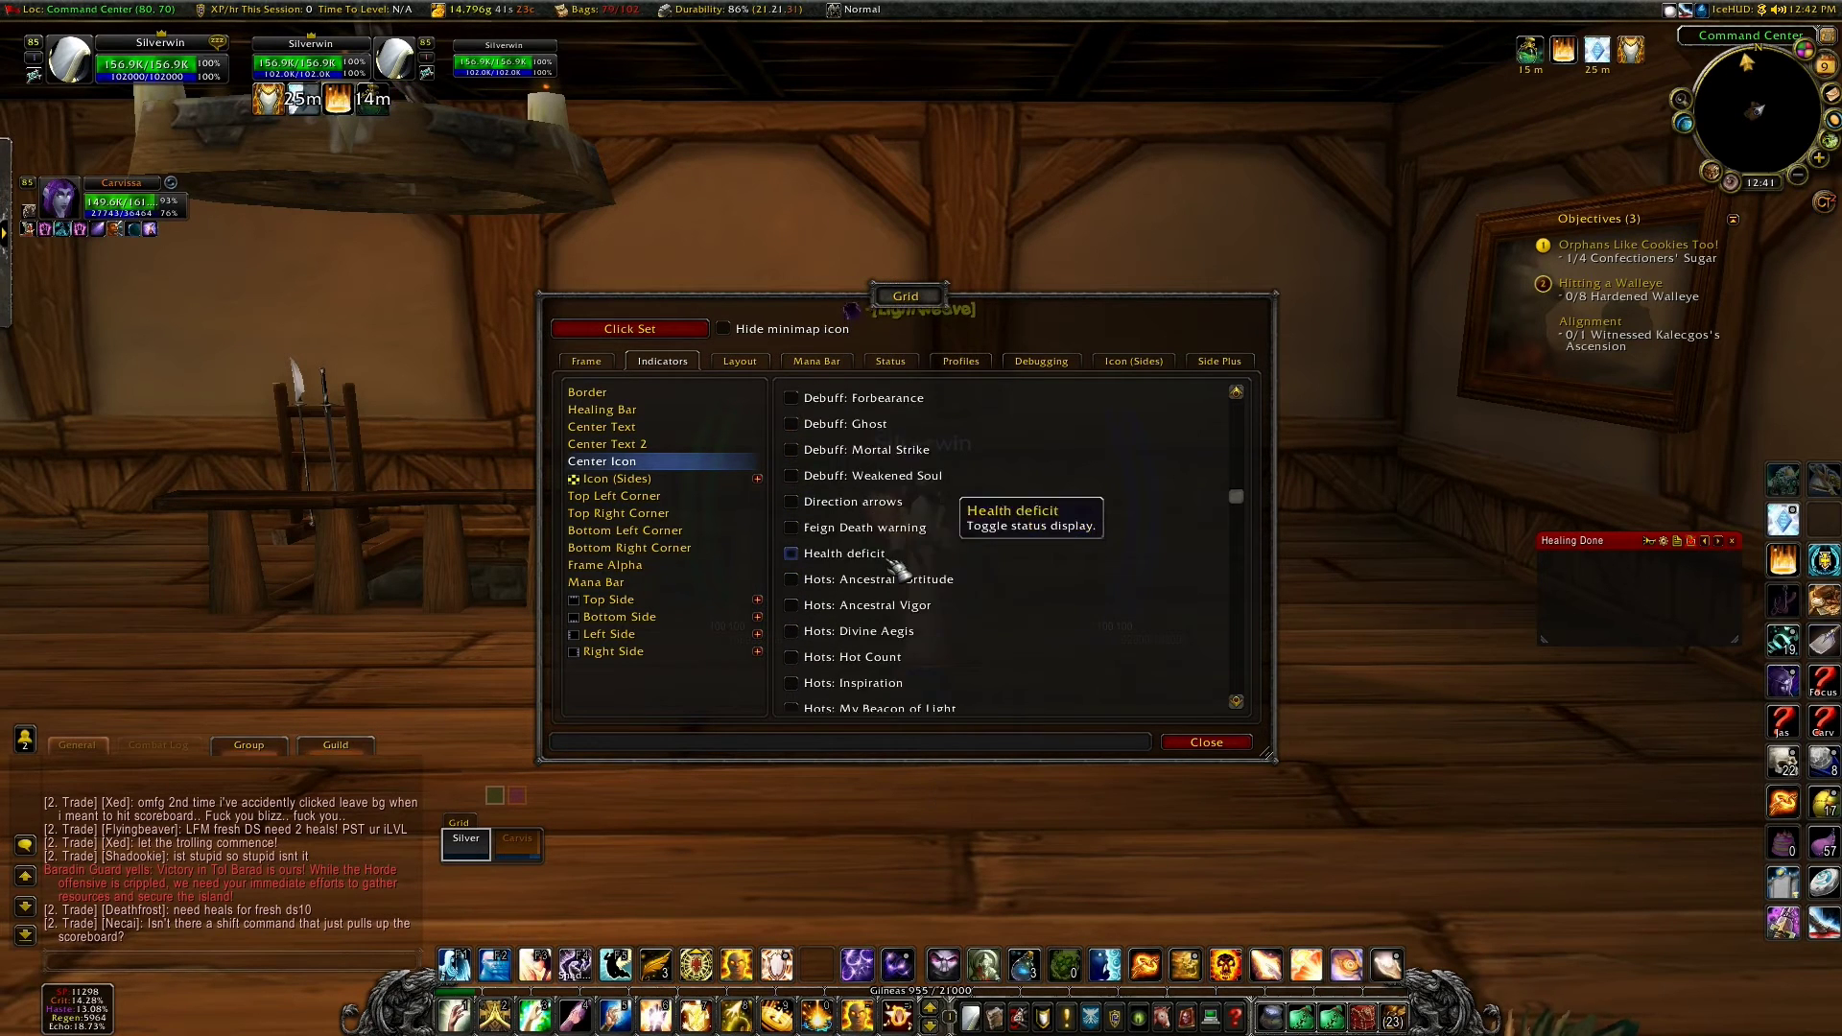
{"action": "scroll", "coordinate": [897, 571], "scroll_direction": "down", "scroll_amount": 12}
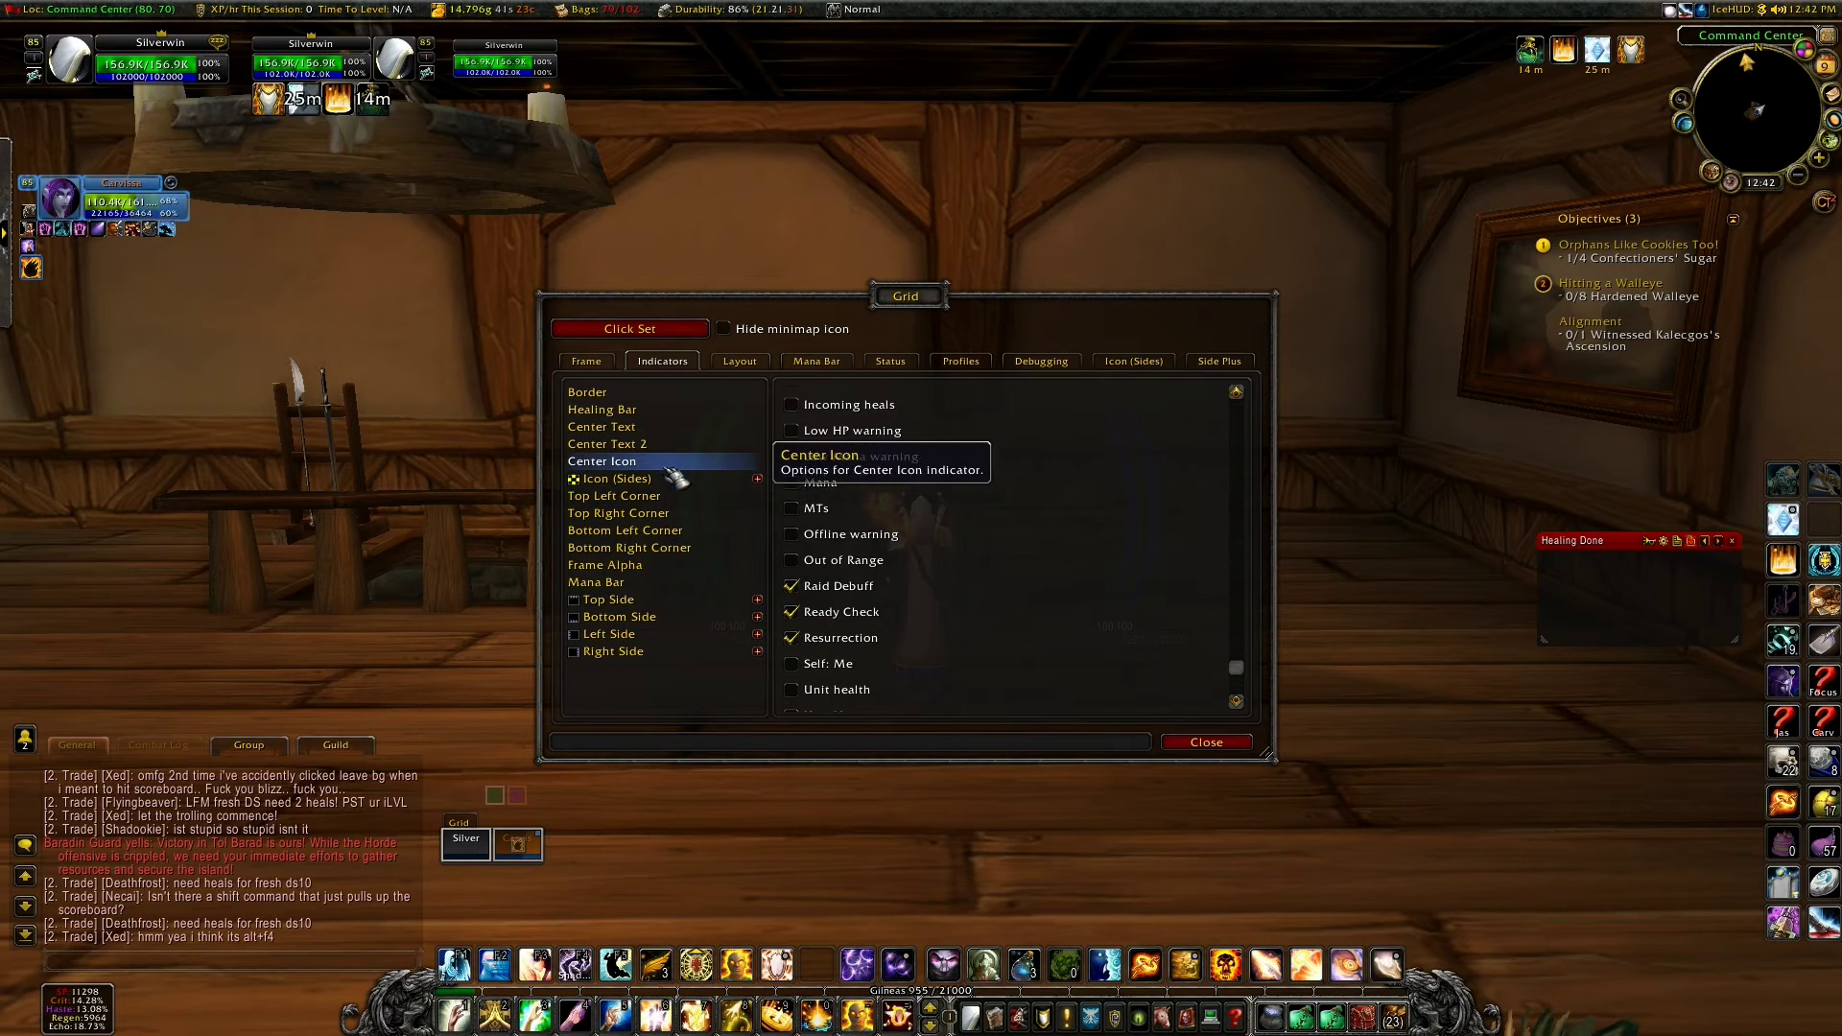
{"action": "left_click", "coordinate": [891, 364]}
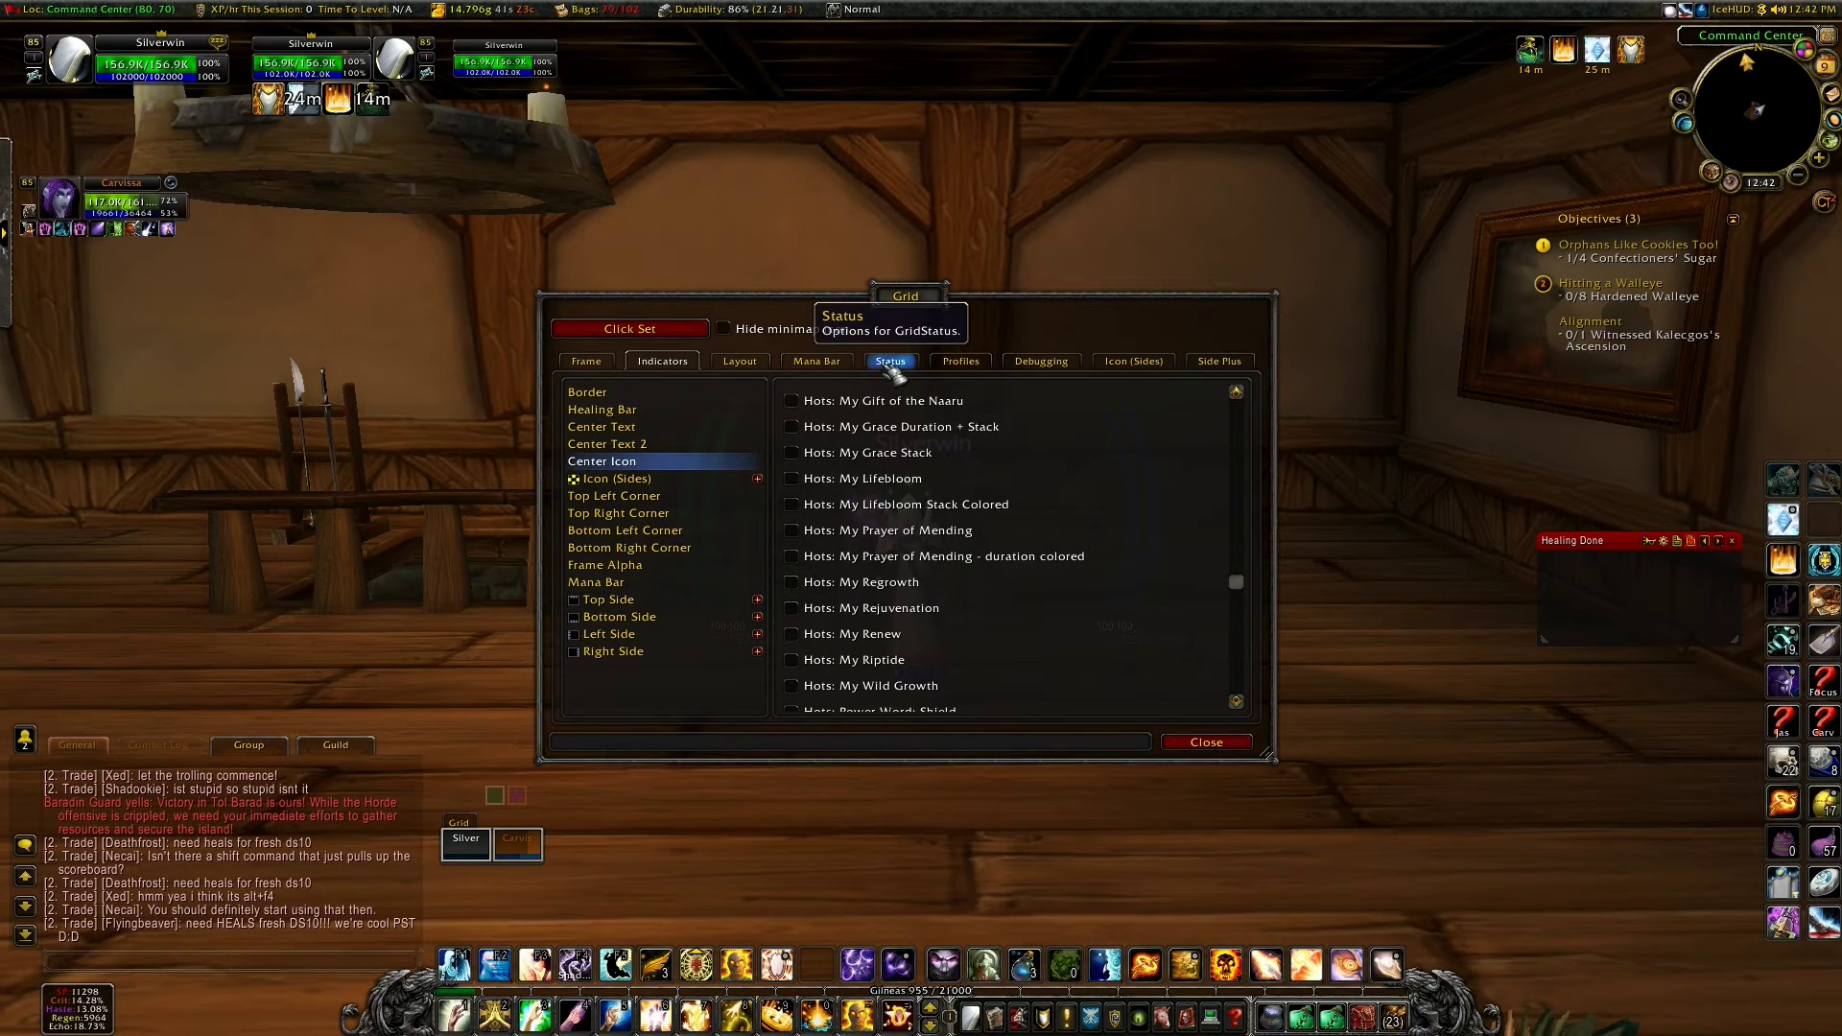
{"action": "scroll", "coordinate": [892, 576], "scroll_direction": "down", "scroll_amount": 6}
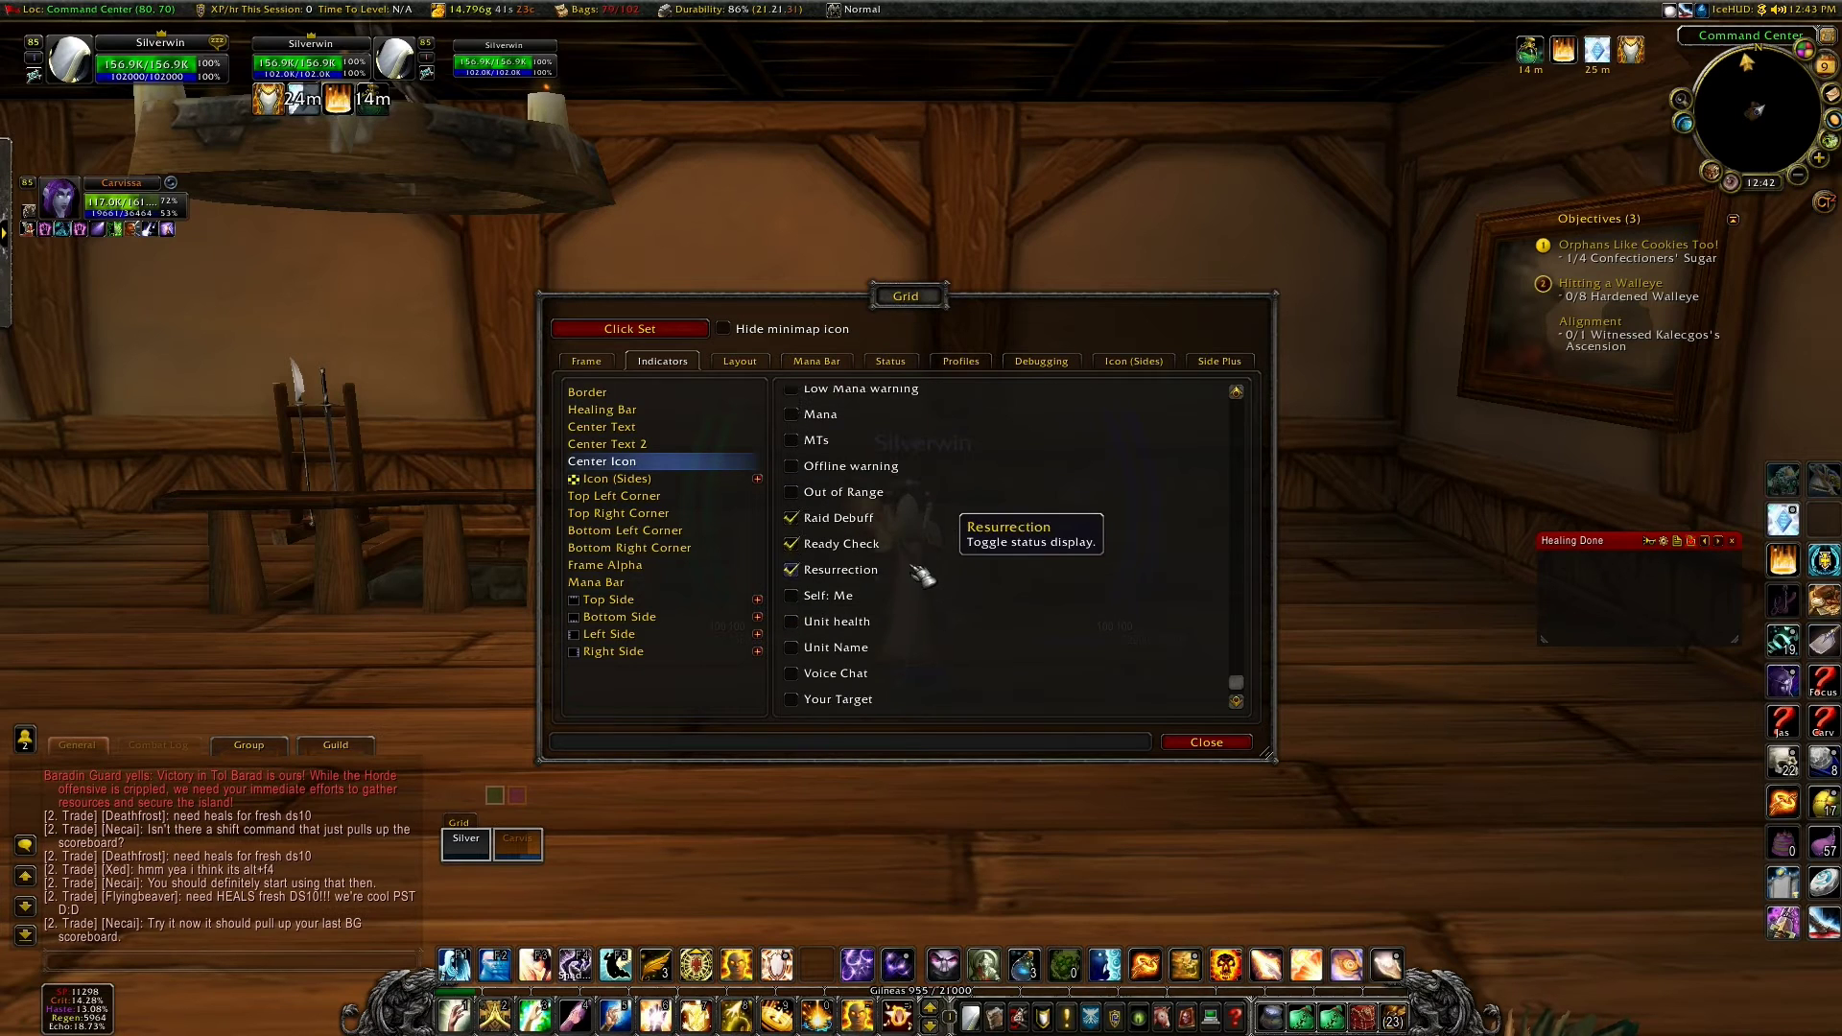
Step: Review Raid Debuff's options: enabled, Center Icon, Detect new debuff, priority 98, refresh 0.1
{"action": "left_click", "coordinate": [892, 365]}
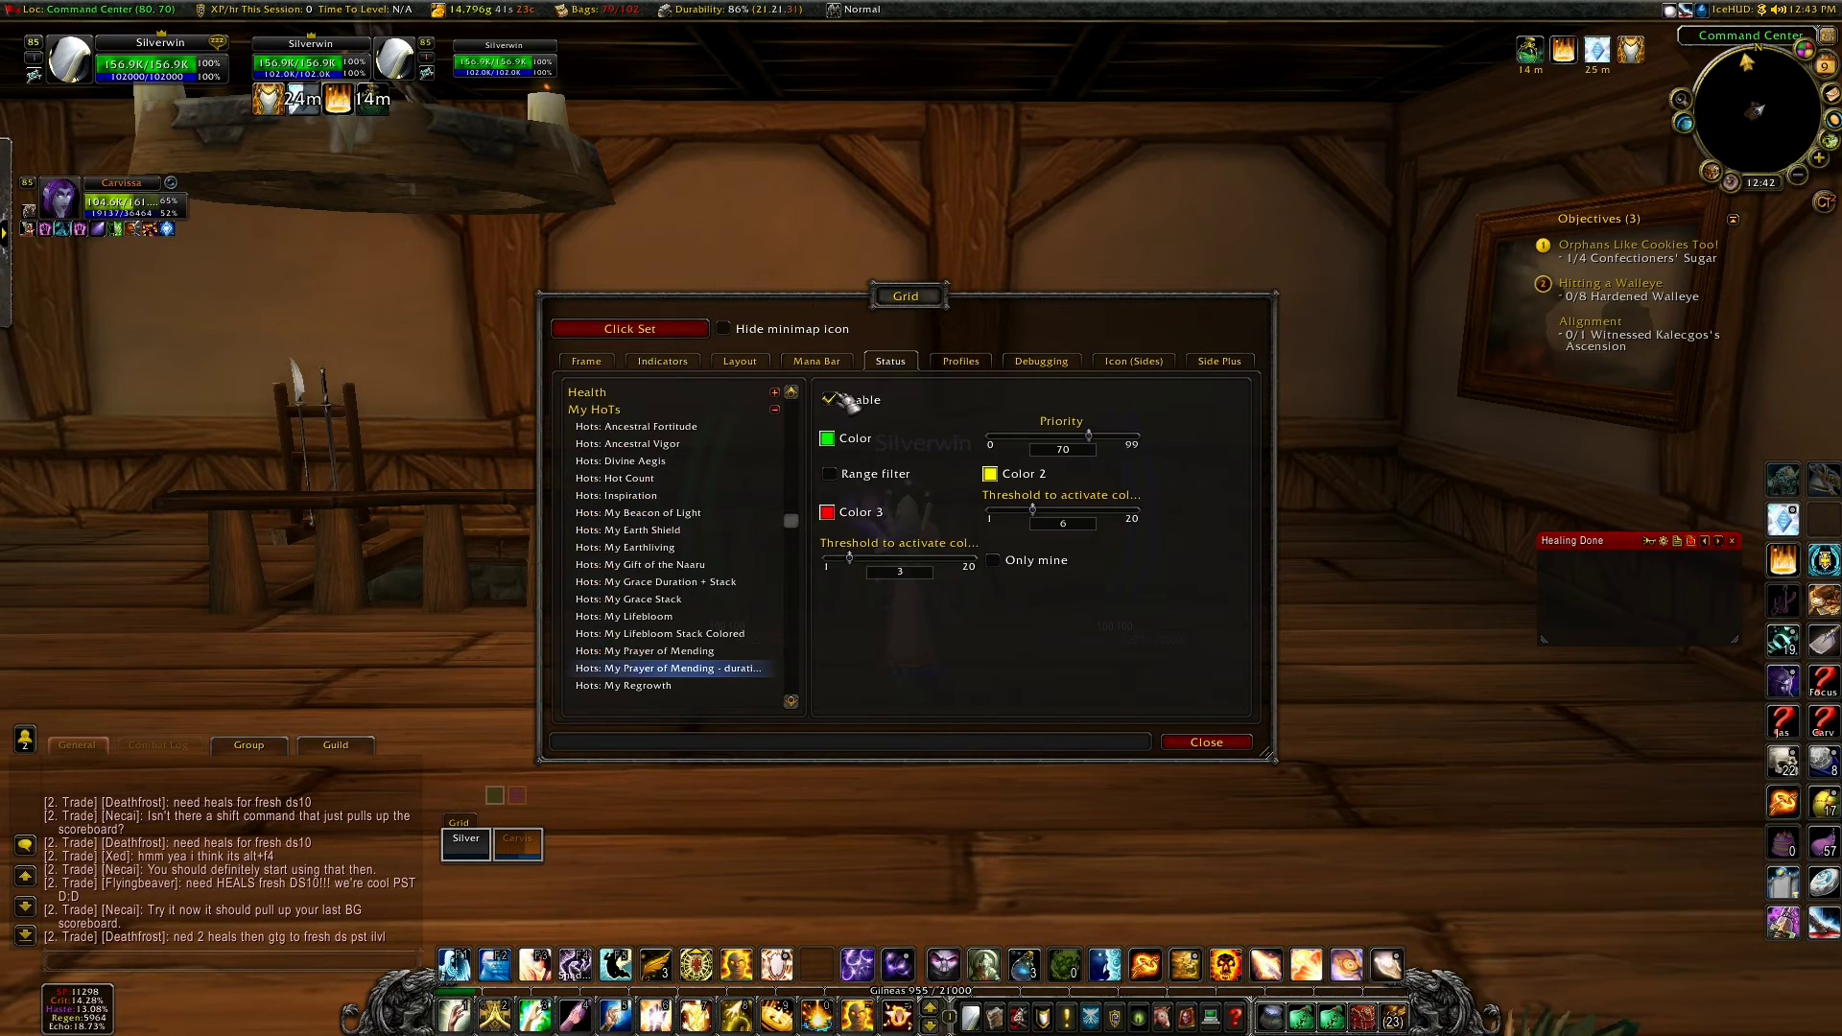
{"action": "scroll", "coordinate": [684, 614], "scroll_direction": "down", "scroll_amount": 5}
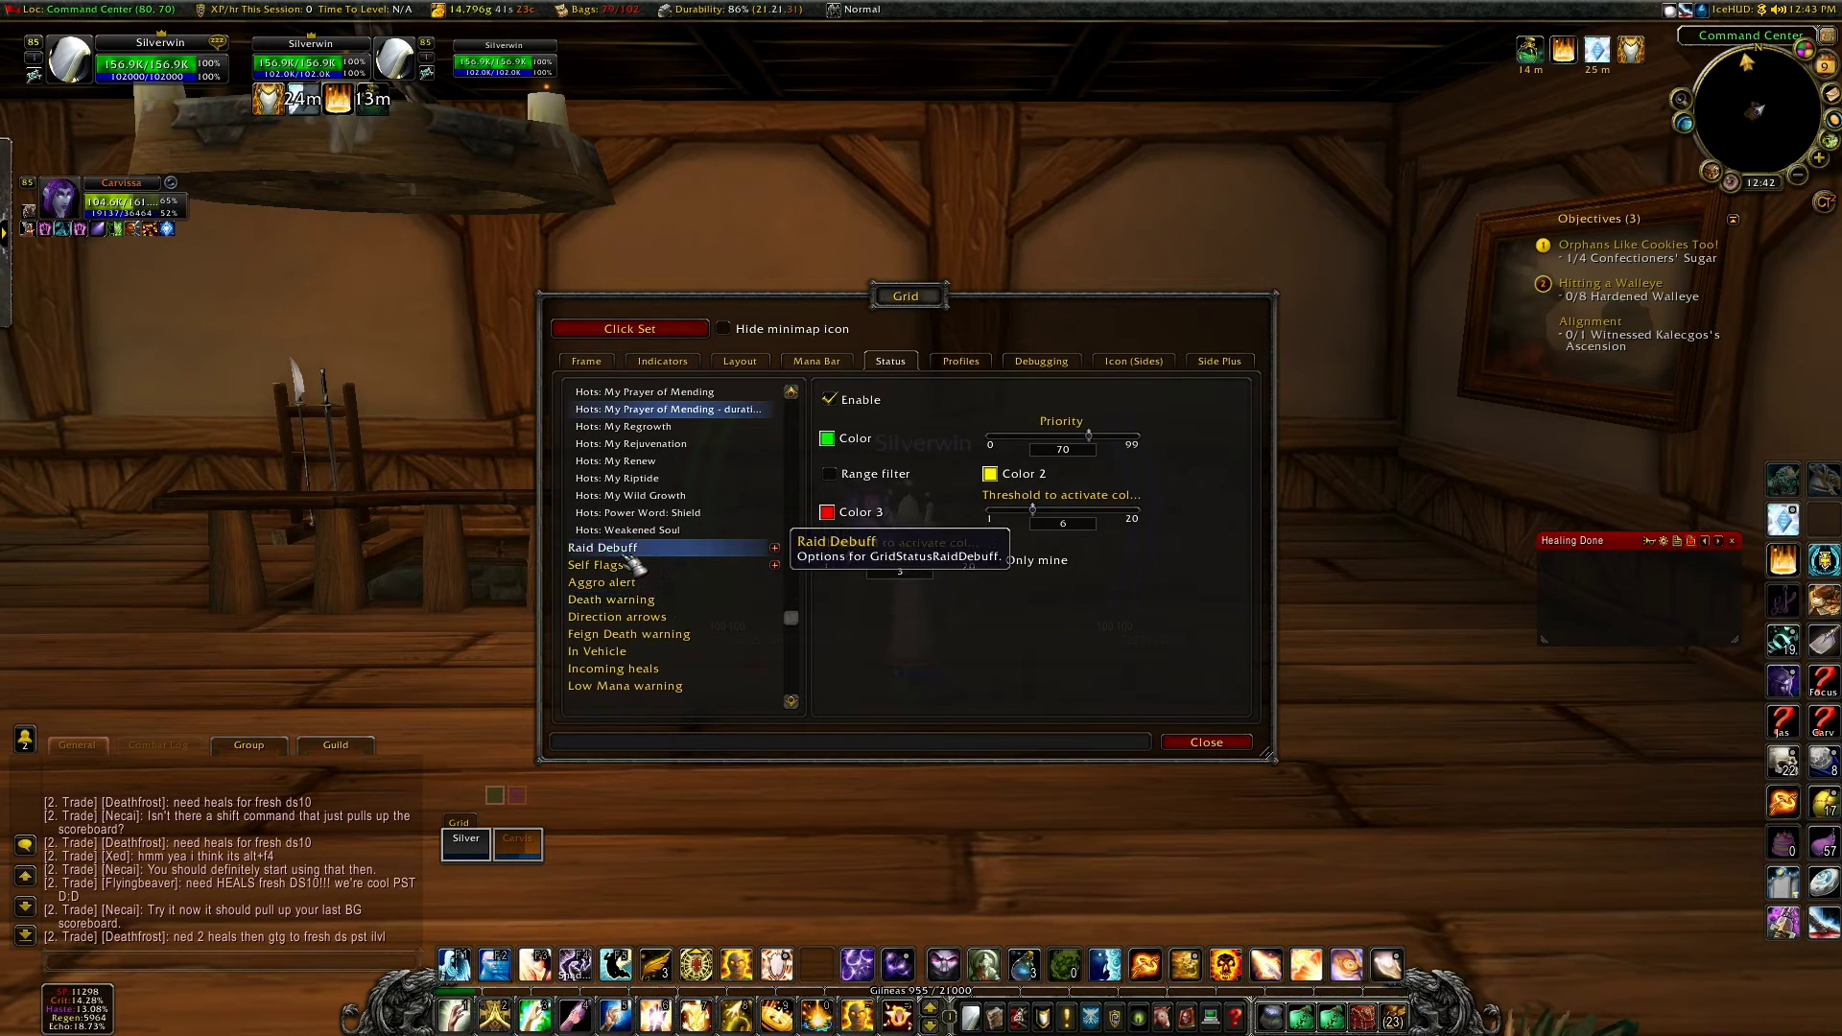
{"action": "left_click", "coordinate": [625, 553]}
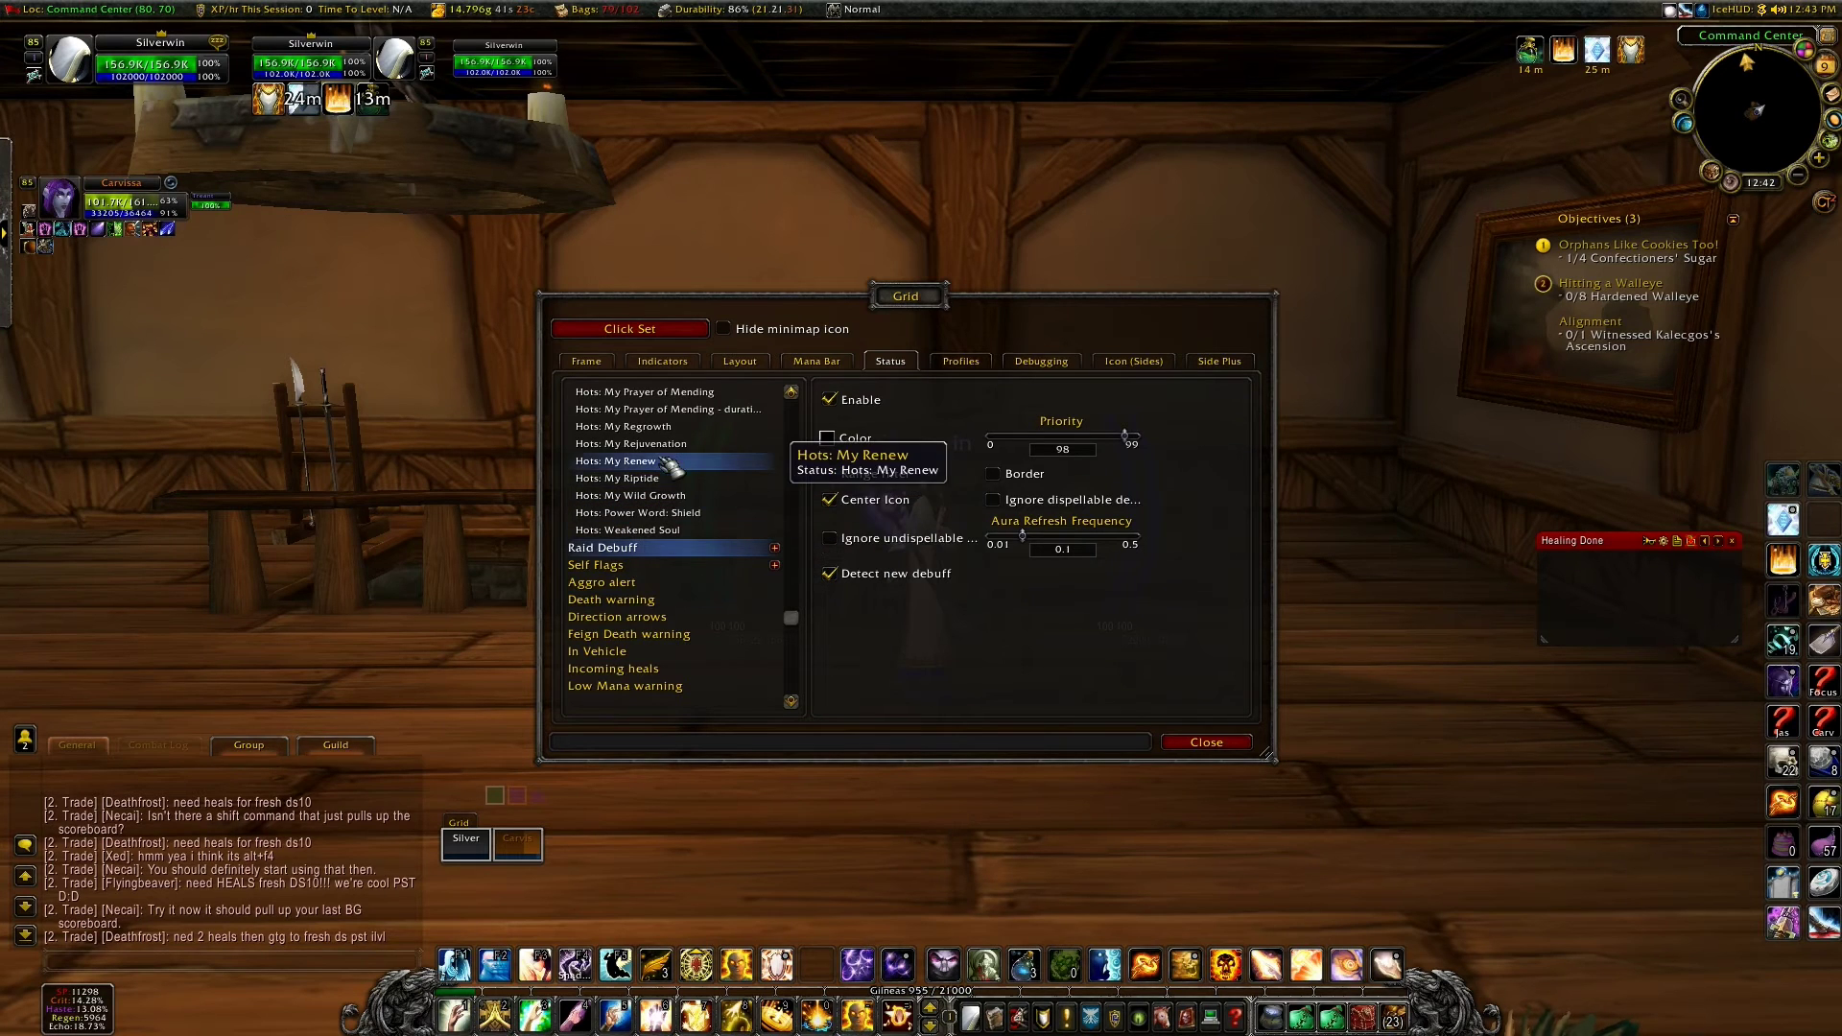
{"action": "left_click", "coordinate": [677, 365]}
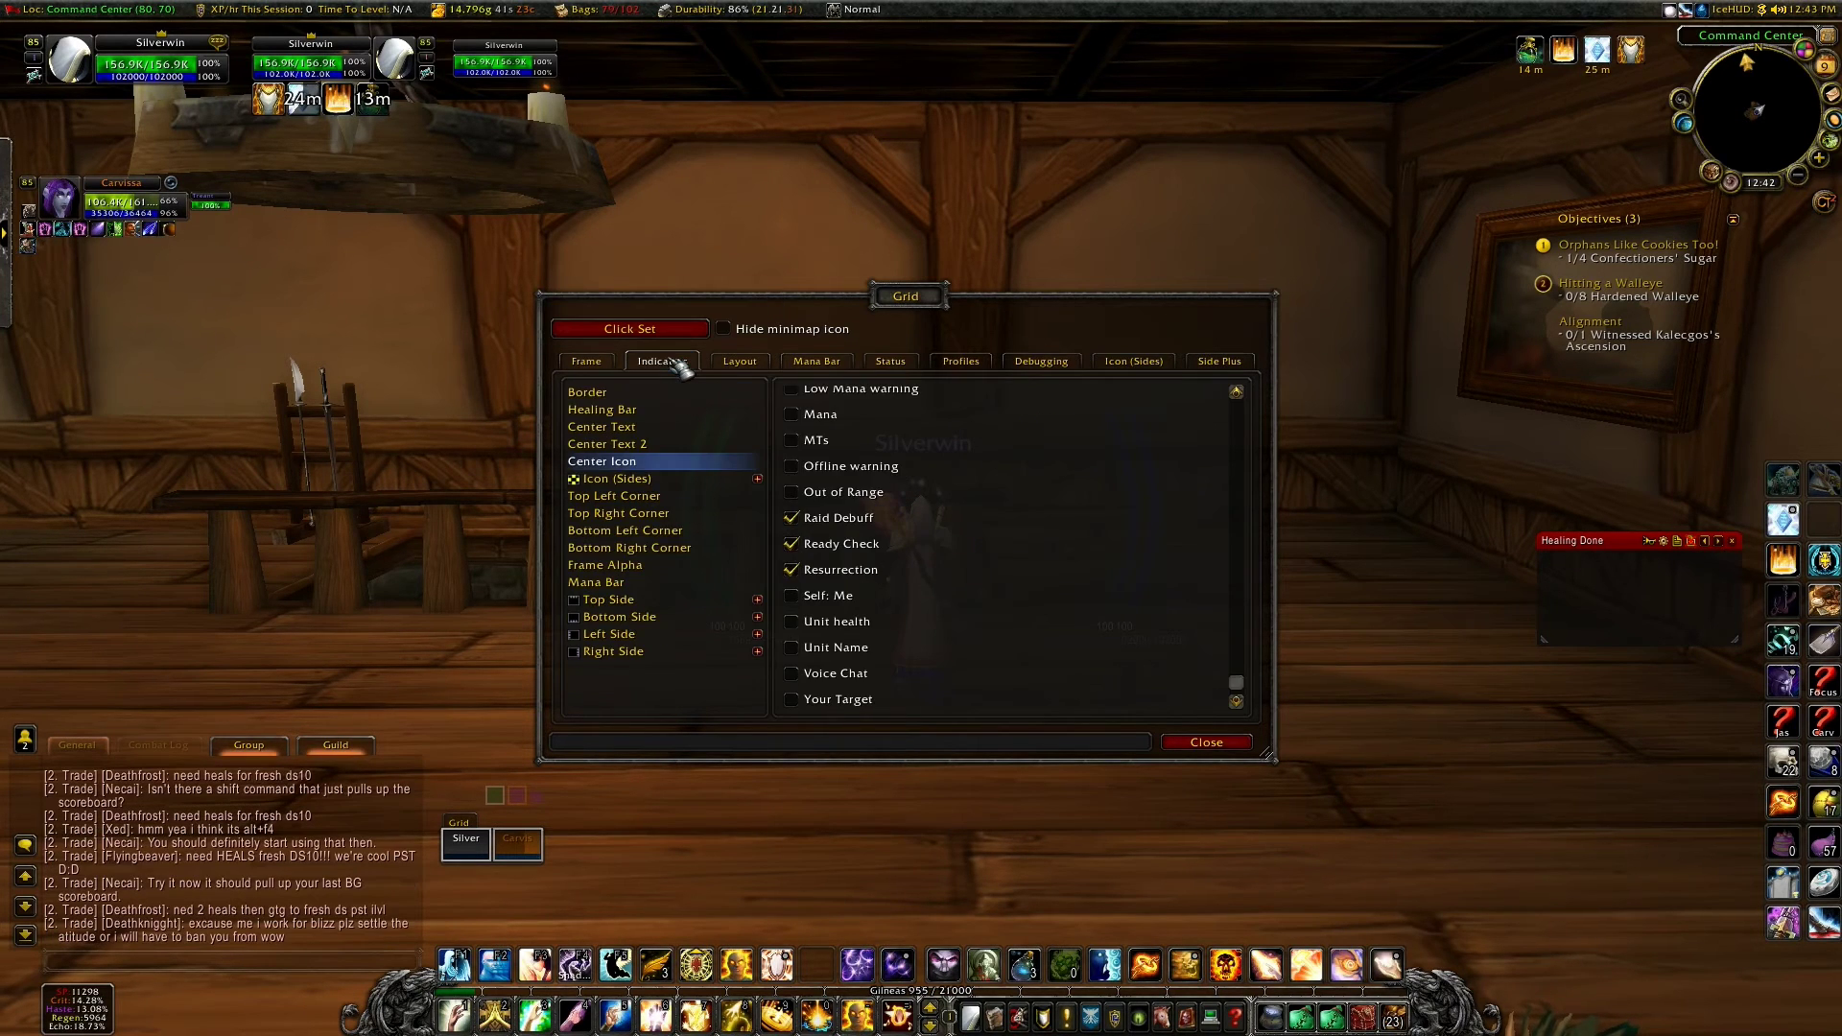
Step: Tick Direction arrows on Bottom Icon, Buff: Renew on Left Icon, Buff: Power Word: Shield on Right Icon
{"action": "left_click", "coordinate": [752, 480]}
{"action": "left_click", "coordinate": [758, 479]}
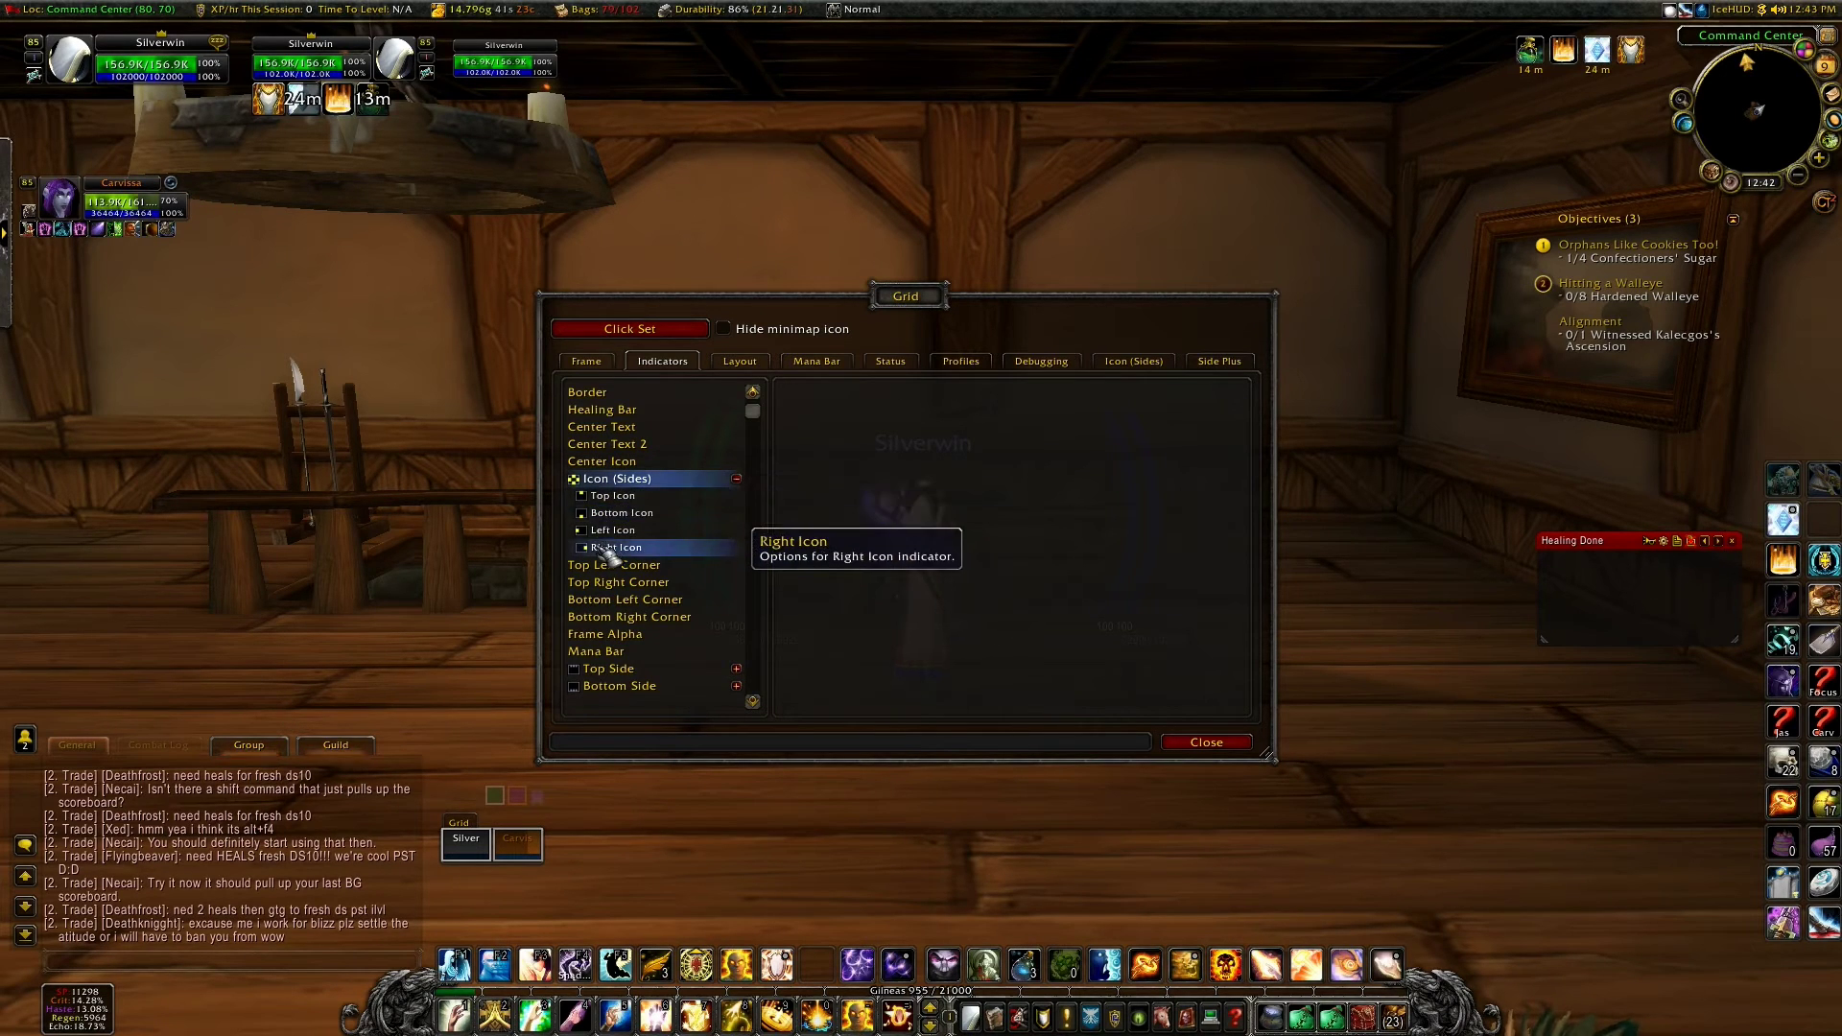
{"action": "left_click", "coordinate": [617, 497]}
{"action": "scroll", "coordinate": [883, 607], "scroll_direction": "down", "scroll_amount": 10}
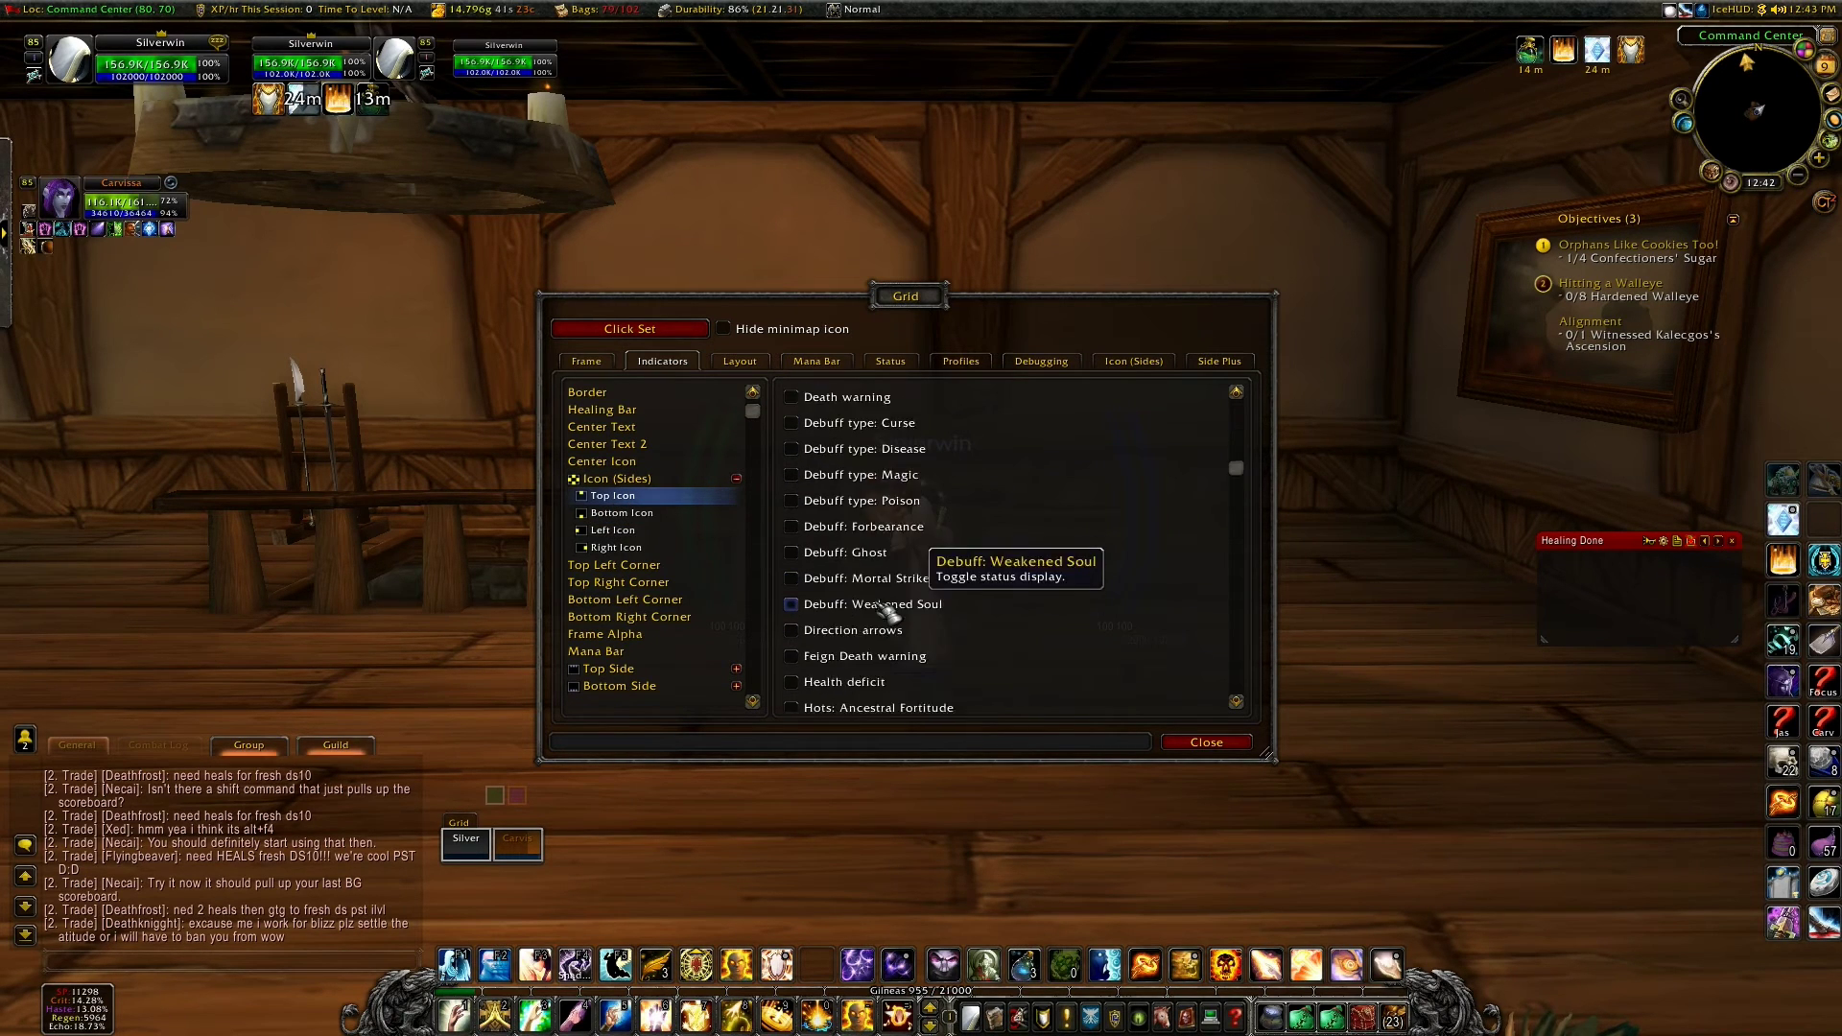
{"action": "left_click", "coordinate": [617, 513]}
{"action": "scroll", "coordinate": [913, 580], "scroll_direction": "down", "scroll_amount": 10}
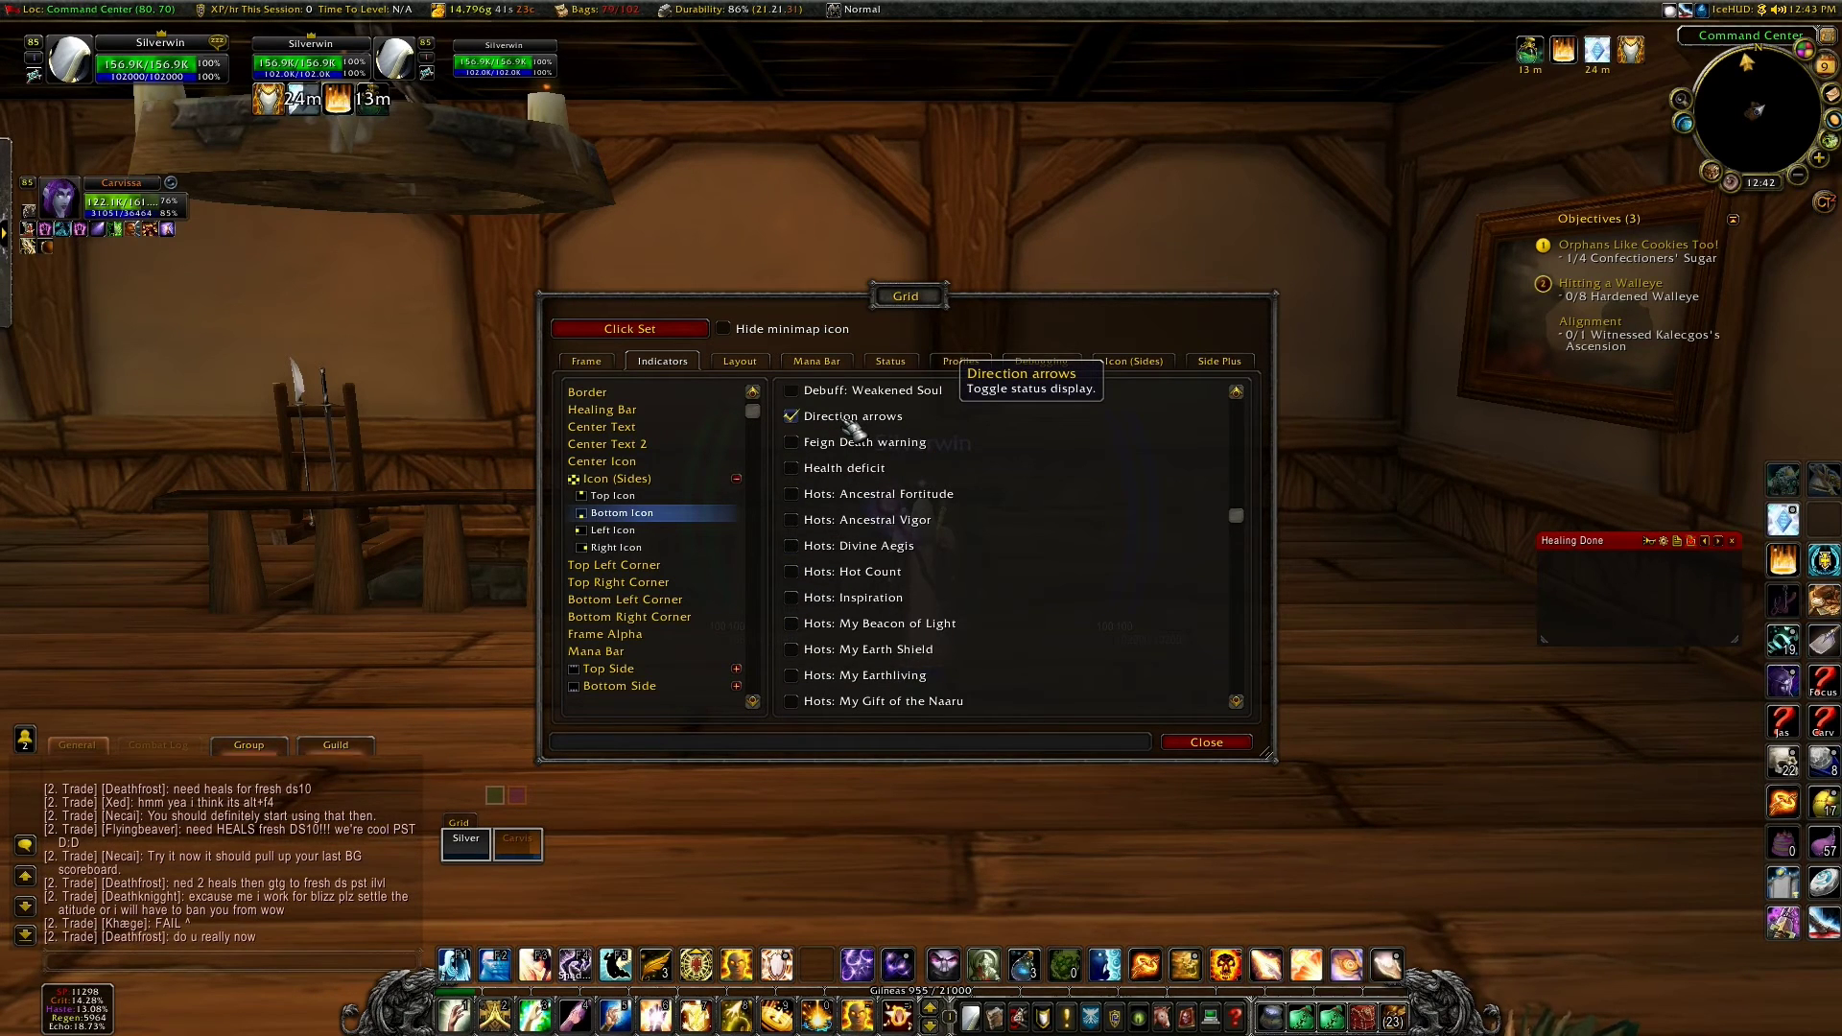
{"action": "left_click", "coordinate": [614, 531]}
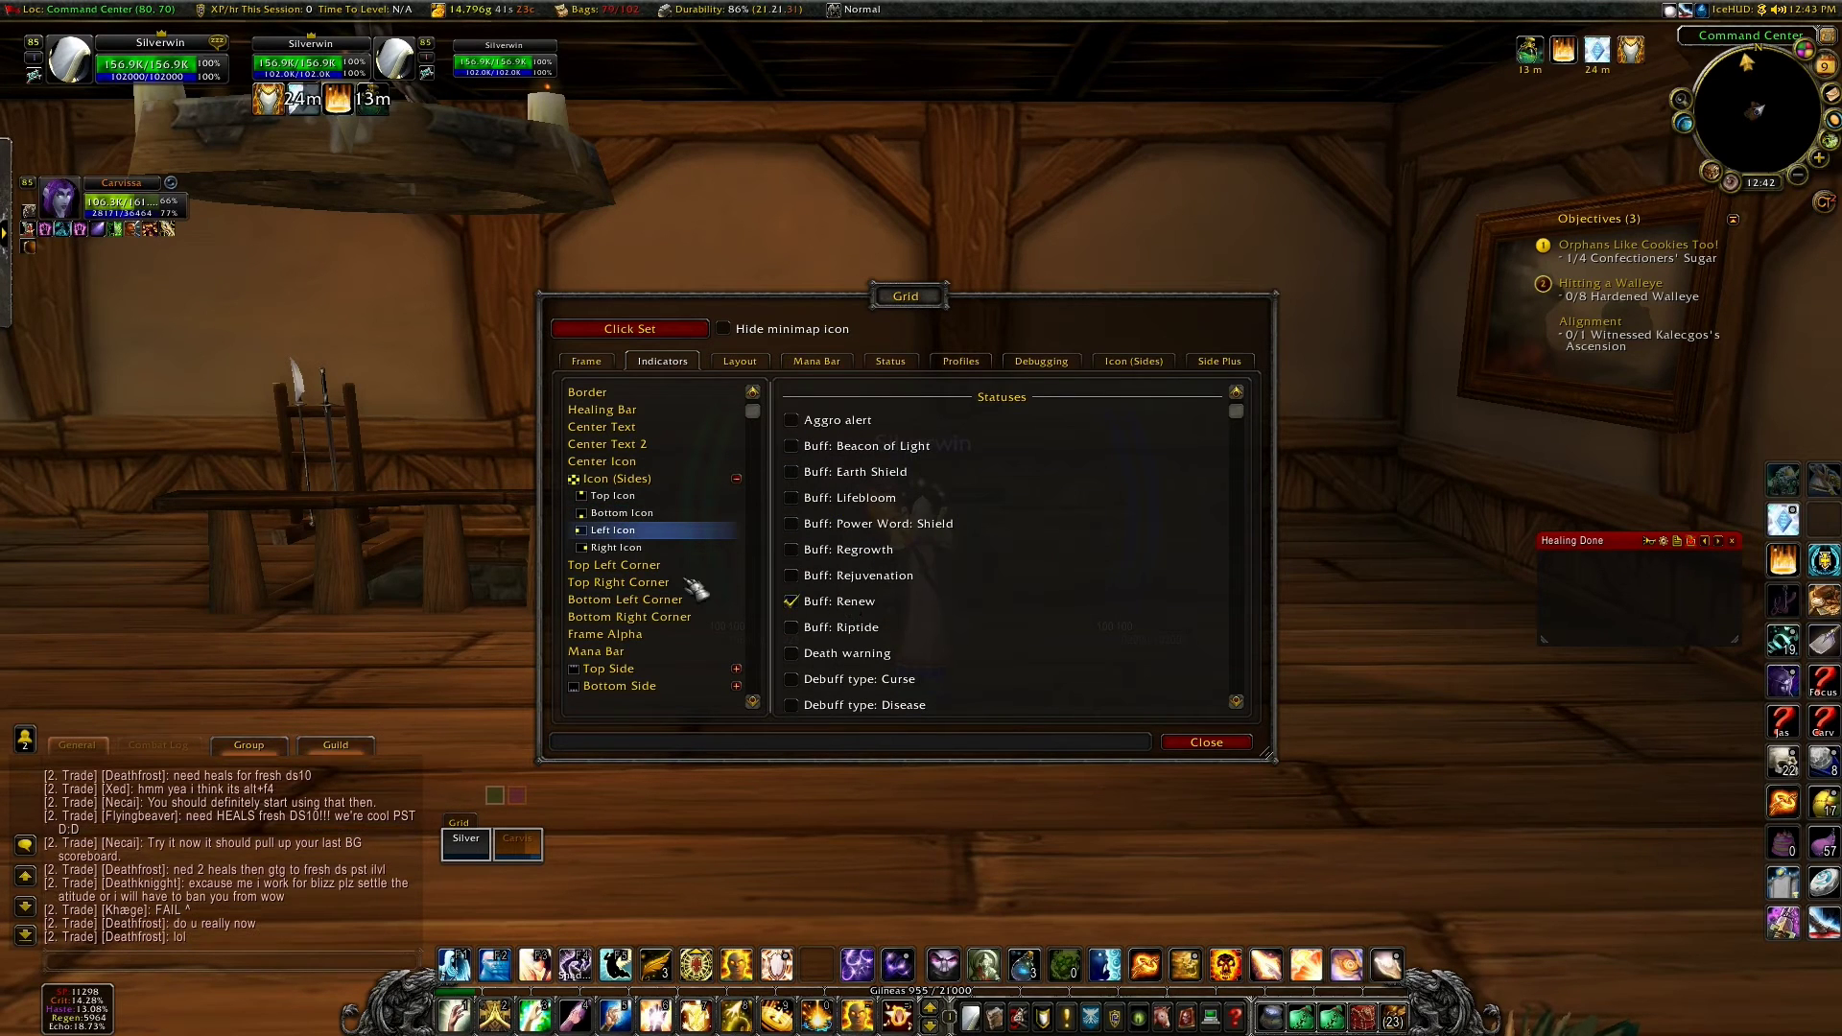
{"action": "left_click", "coordinate": [616, 547]}
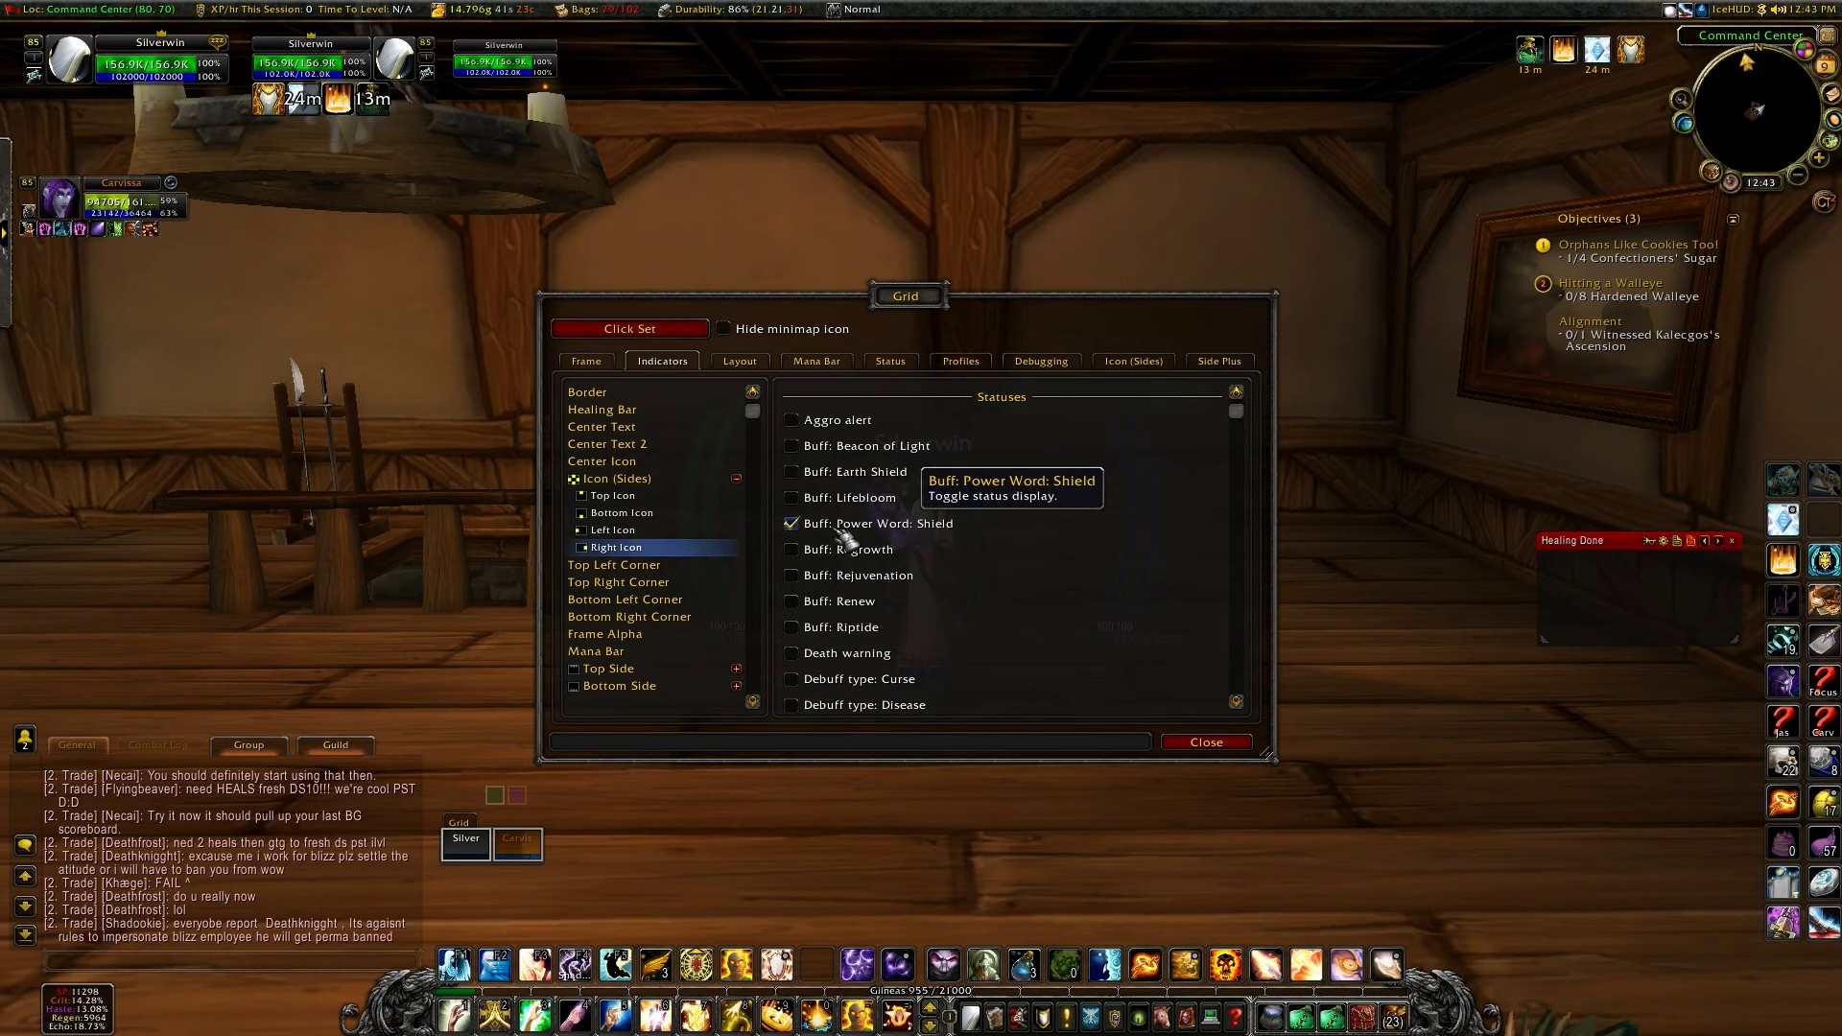
{"action": "scroll", "coordinate": [843, 542], "scroll_direction": "down", "scroll_amount": 10}
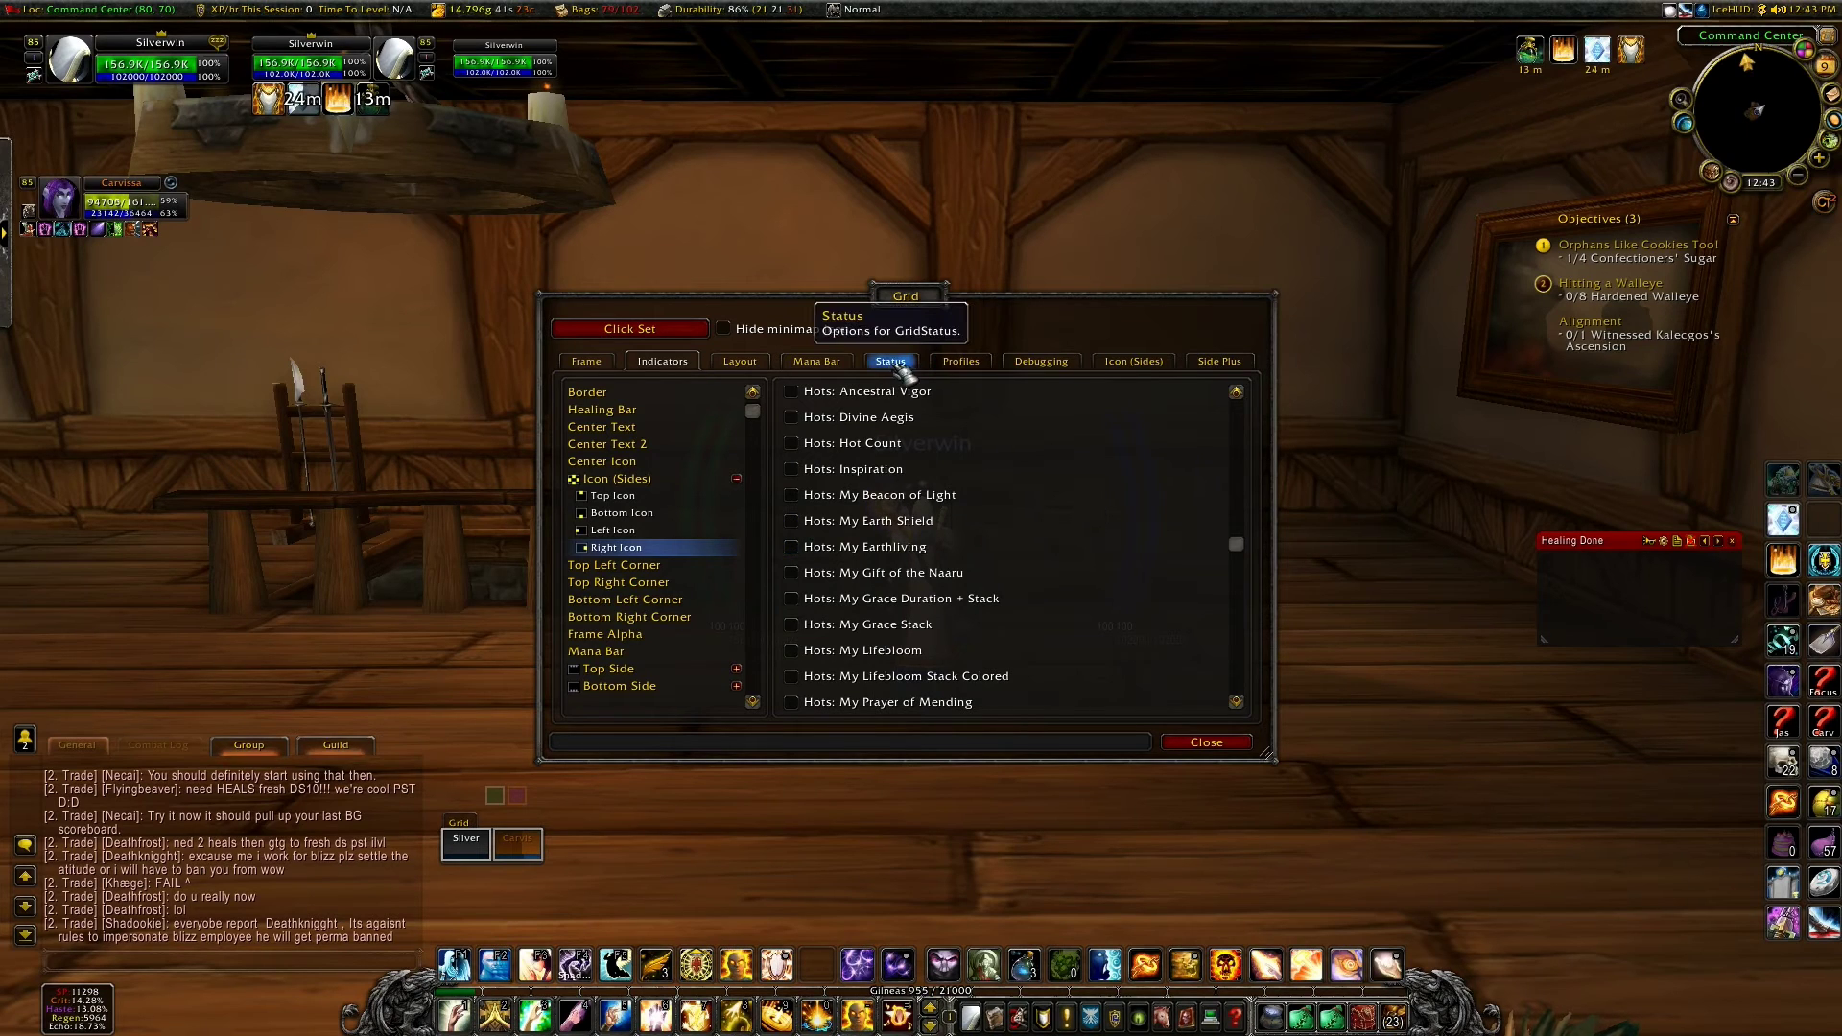
Step: Tick Aggro alert on Top Left Corner, the Debuff type boxes on Top Right Corner, MTs on Top Icon
{"action": "left_click", "coordinate": [648, 569]}
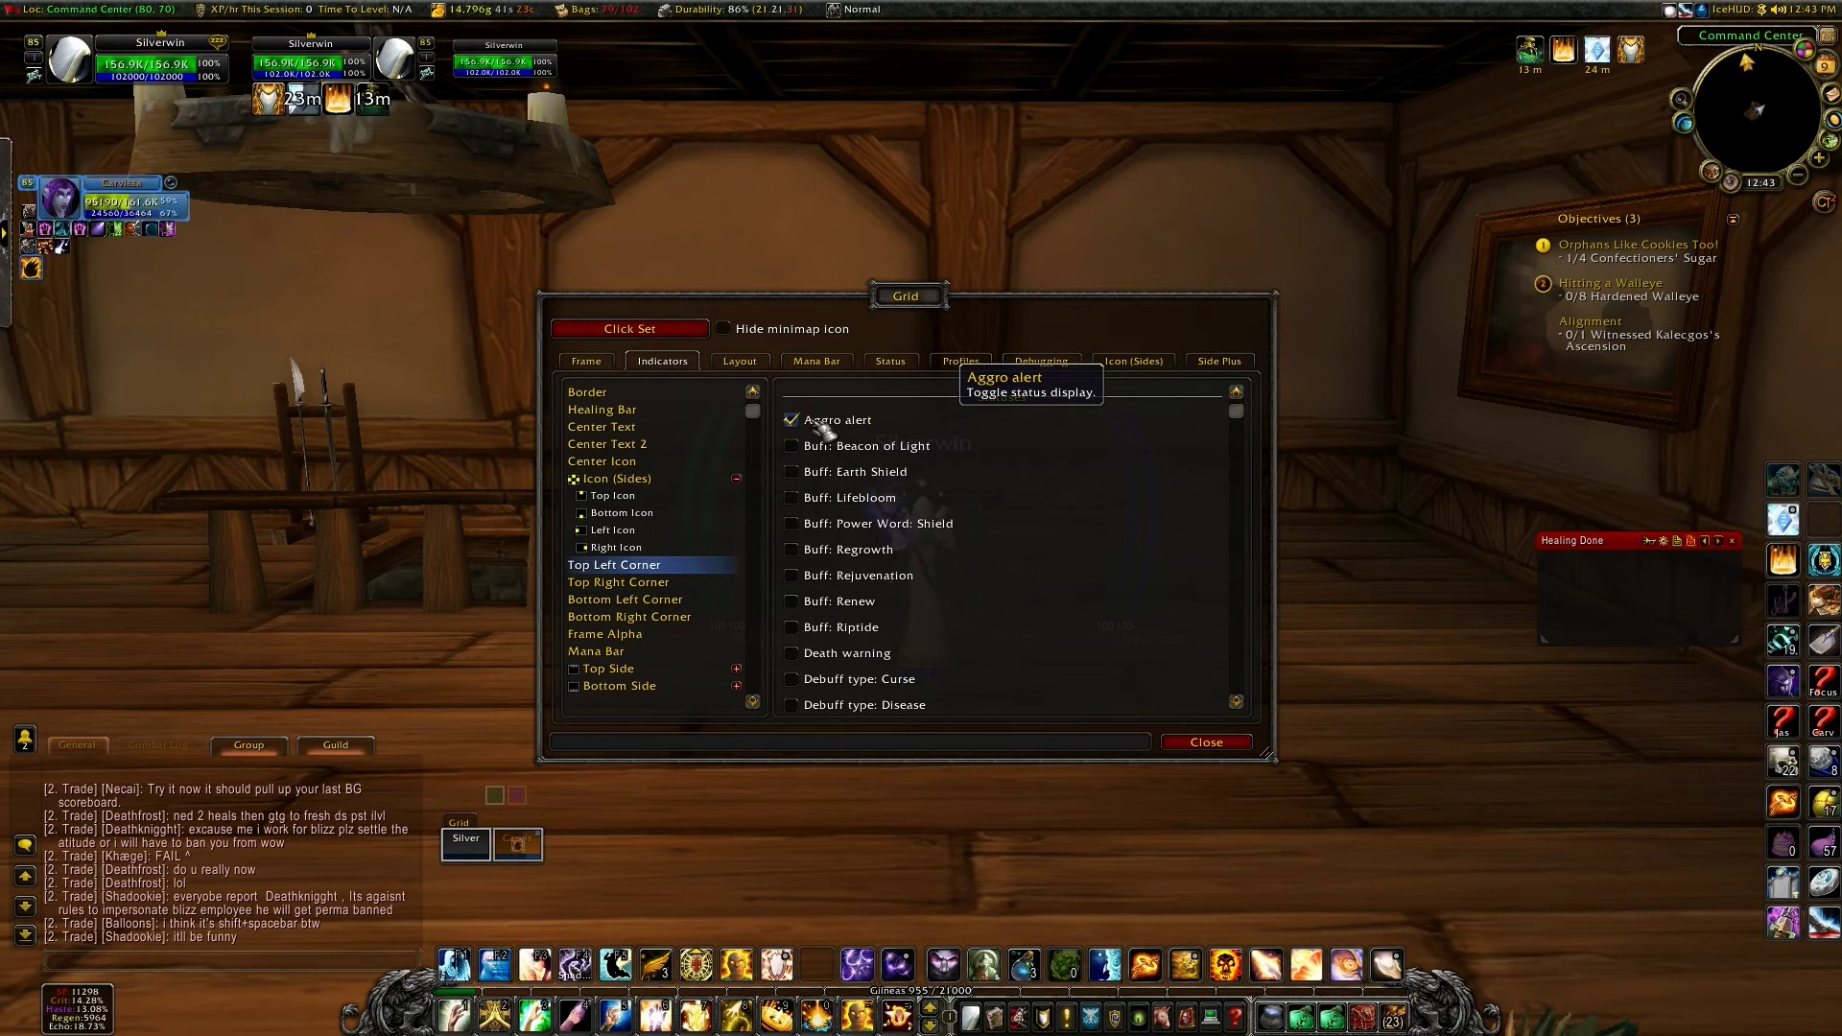
{"action": "left_click", "coordinate": [624, 583]}
{"action": "scroll", "coordinate": [878, 662], "scroll_direction": "down", "scroll_amount": 4}
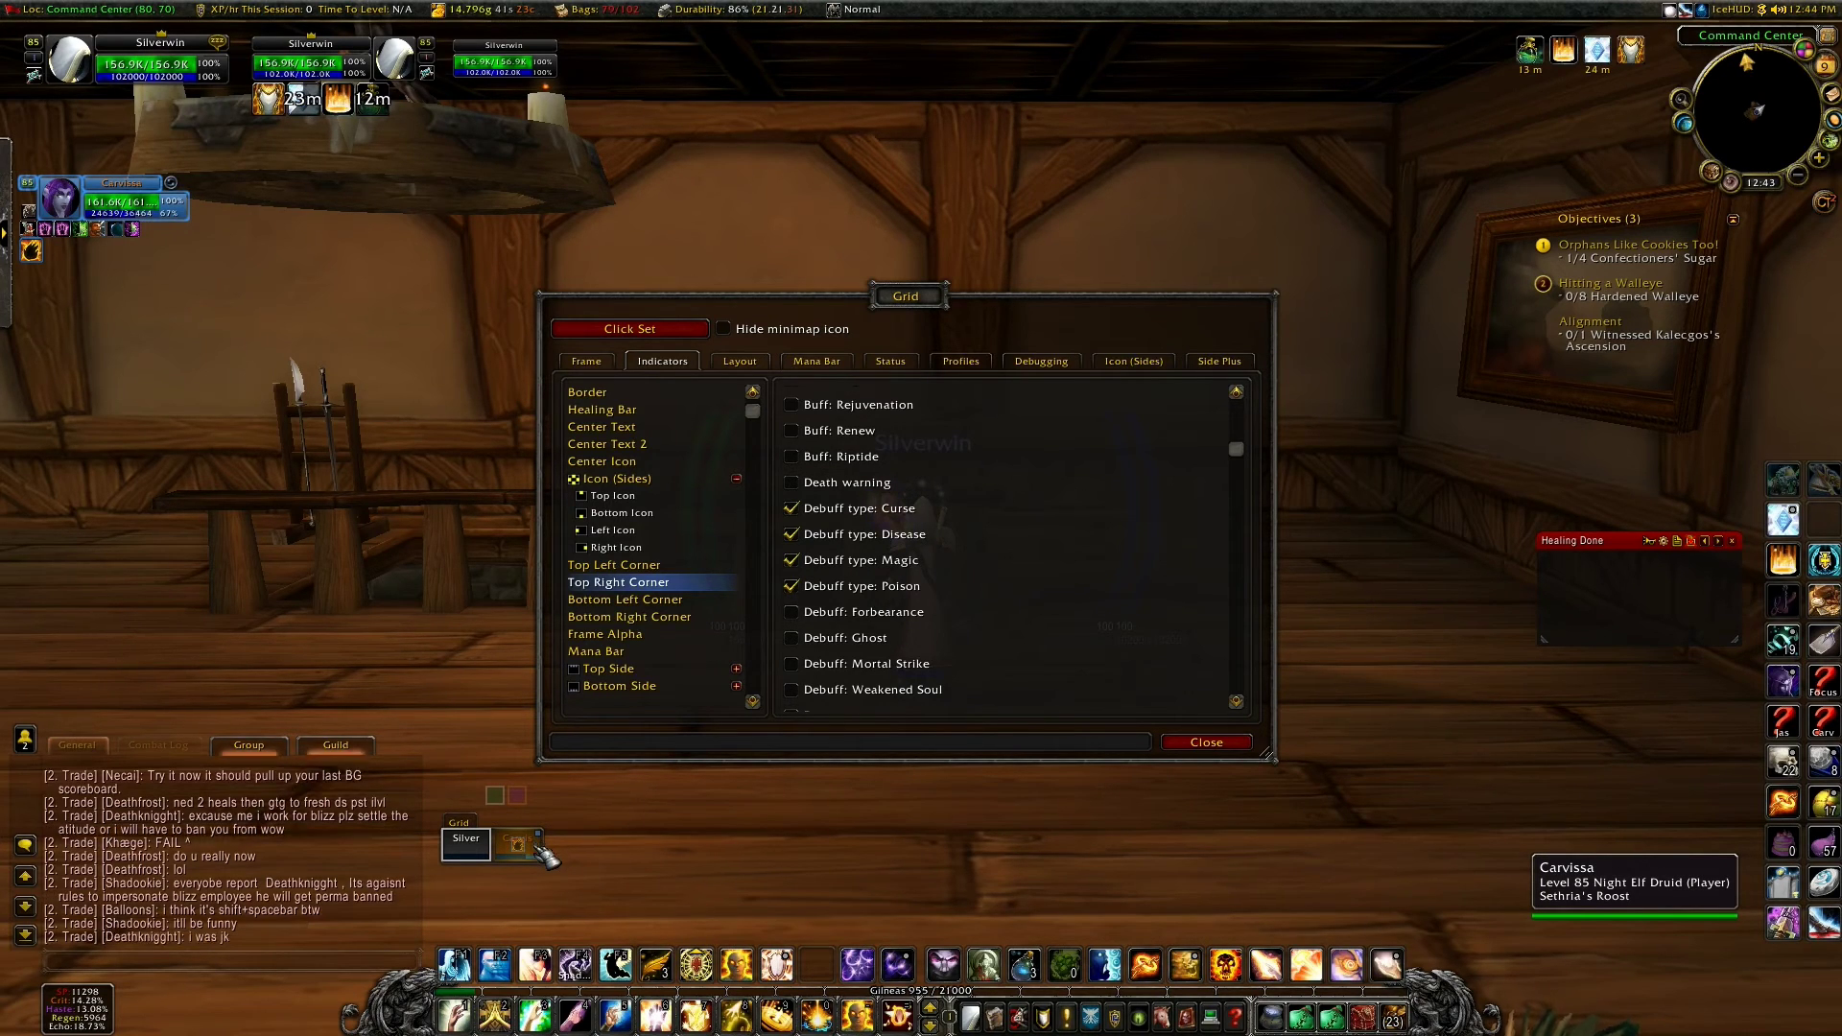
{"action": "scroll", "coordinate": [633, 479], "scroll_direction": "down", "scroll_amount": 2}
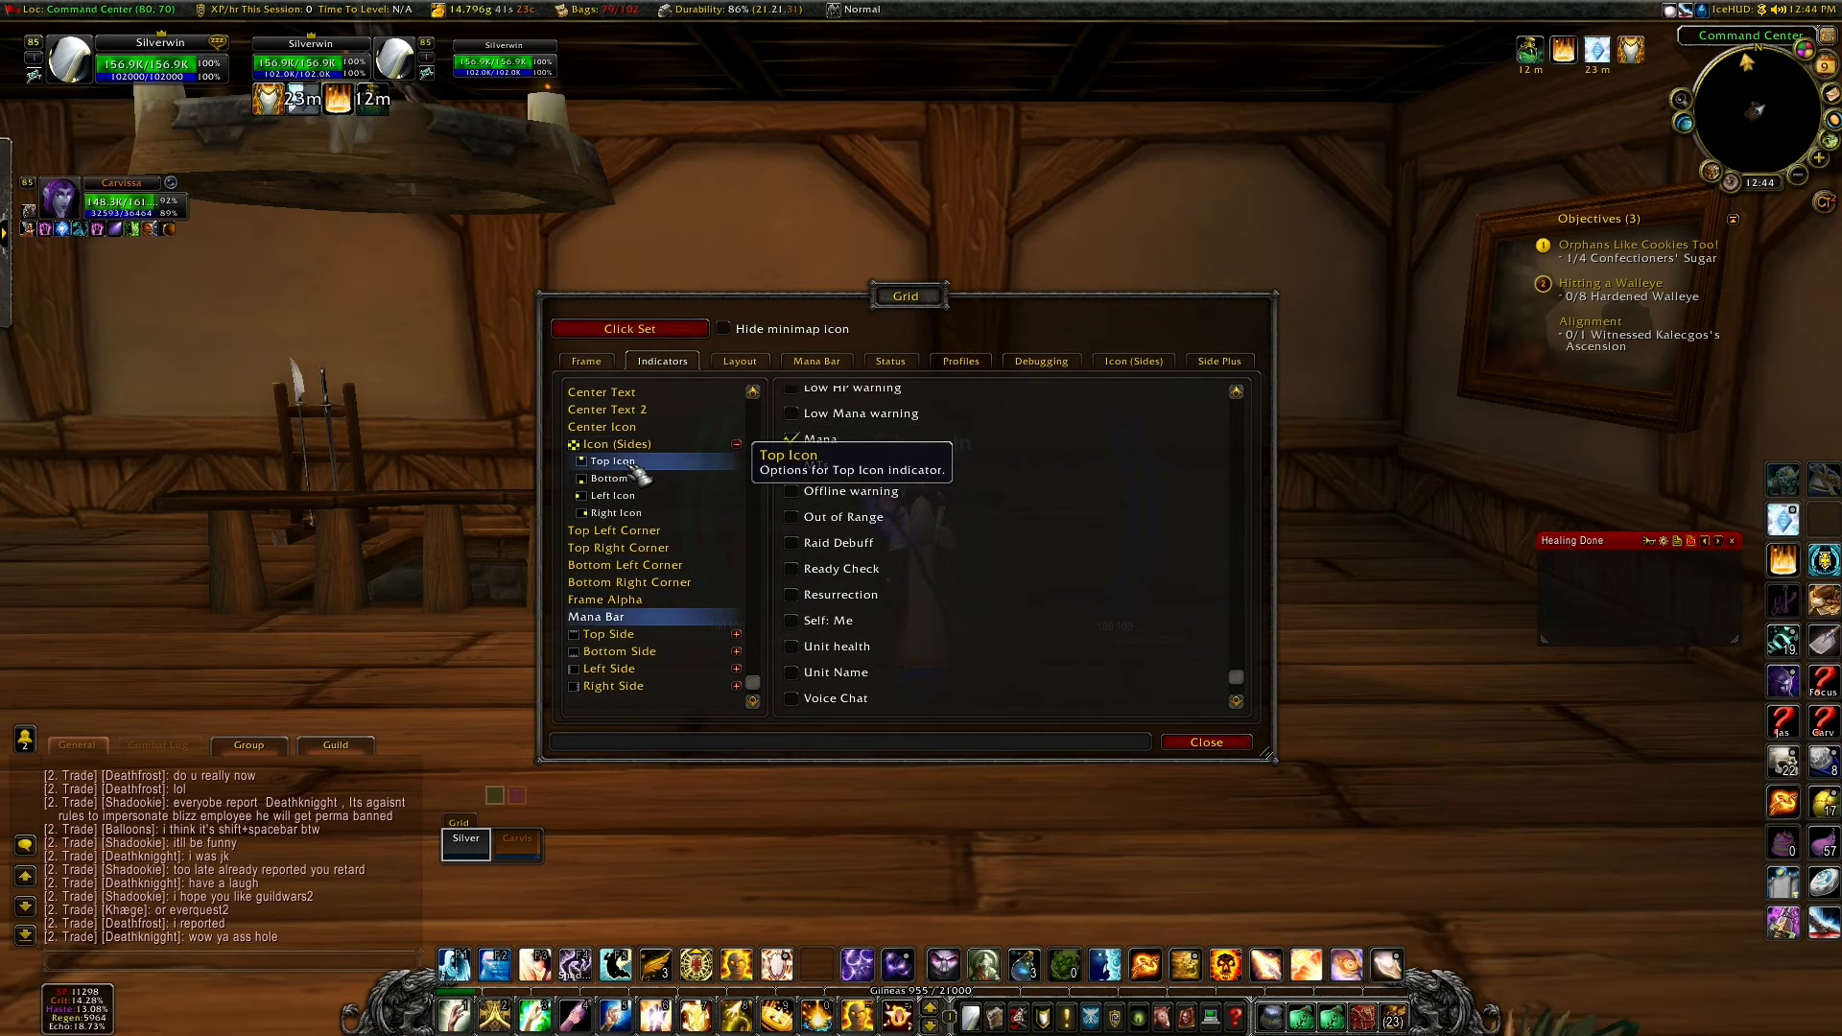
{"action": "left_click", "coordinate": [614, 462]}
{"action": "scroll", "coordinate": [902, 566], "scroll_direction": "down", "scroll_amount": 6}
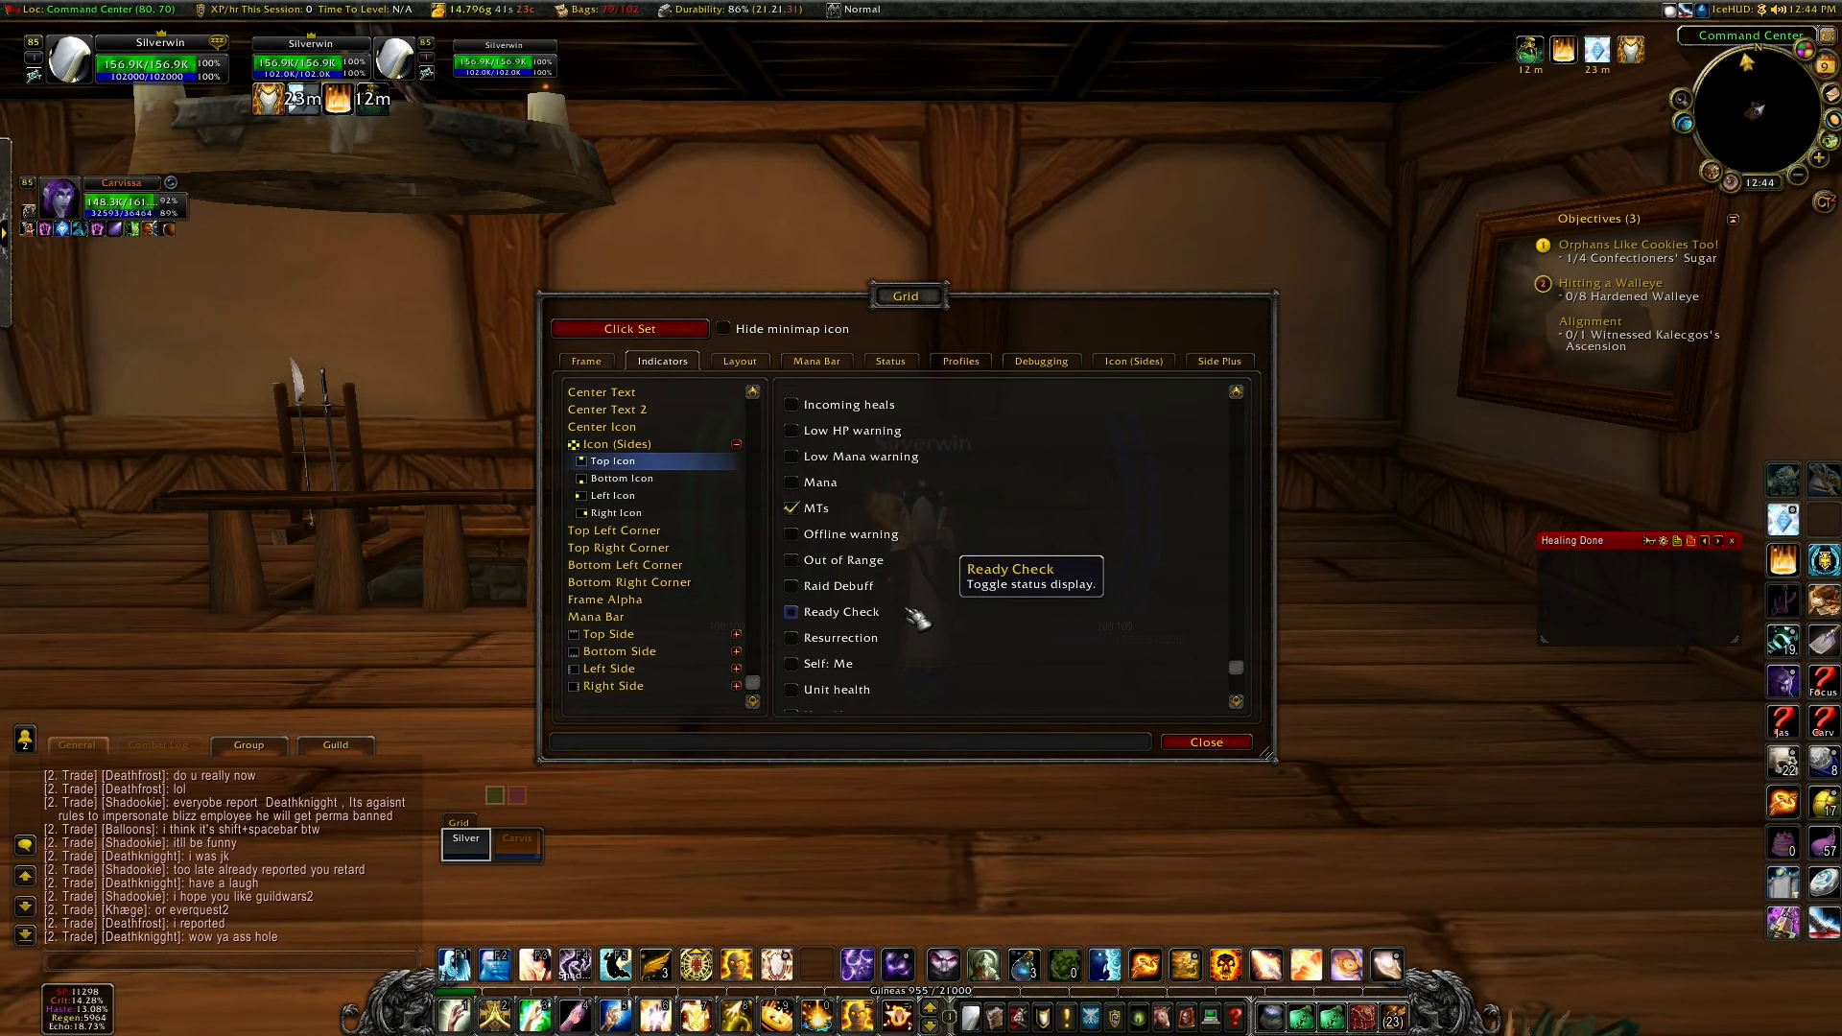